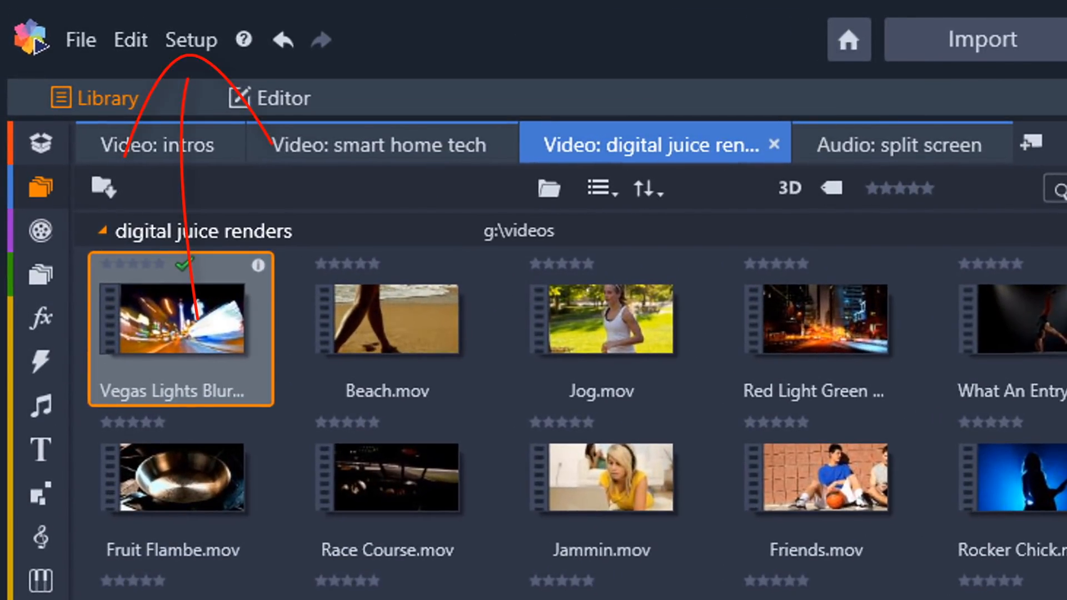
- Examine the video standards available for new movie projects in the Control Panel's project settings, and close the Control Panel
click(192, 45)
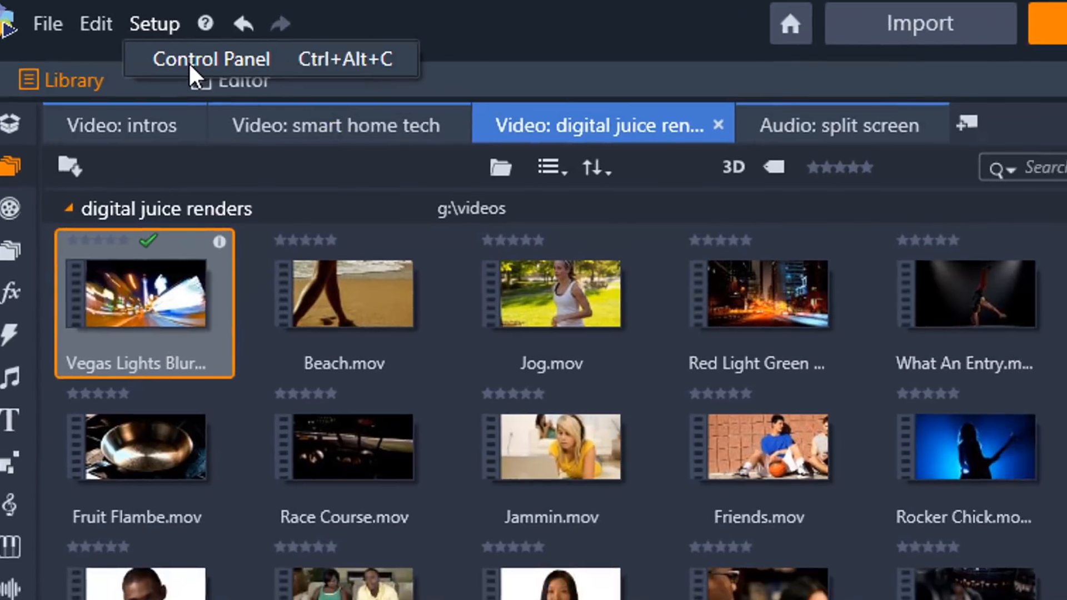
click(230, 83)
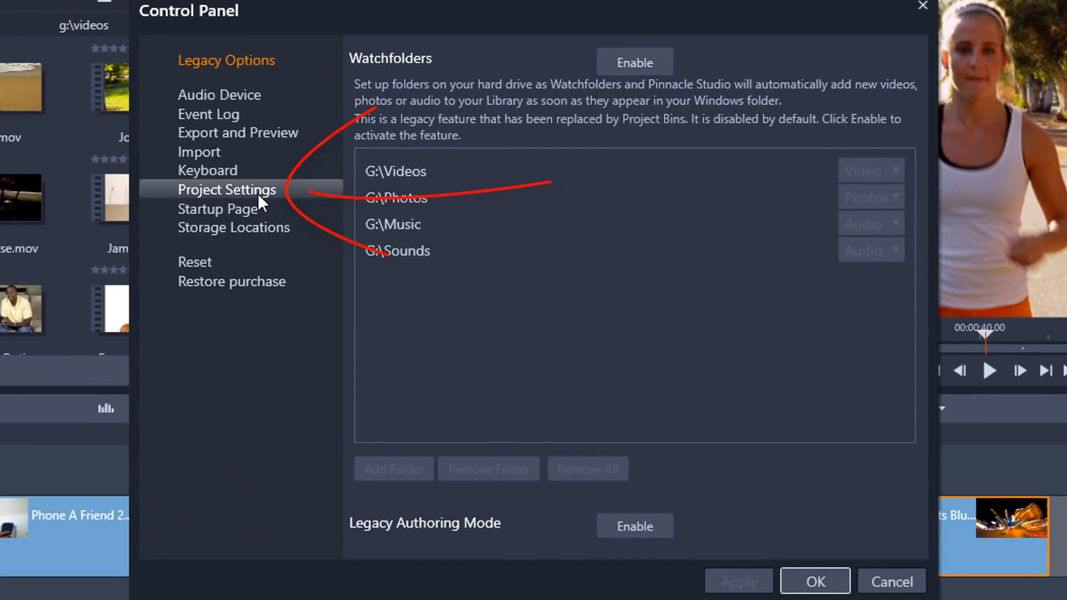
click(257, 194)
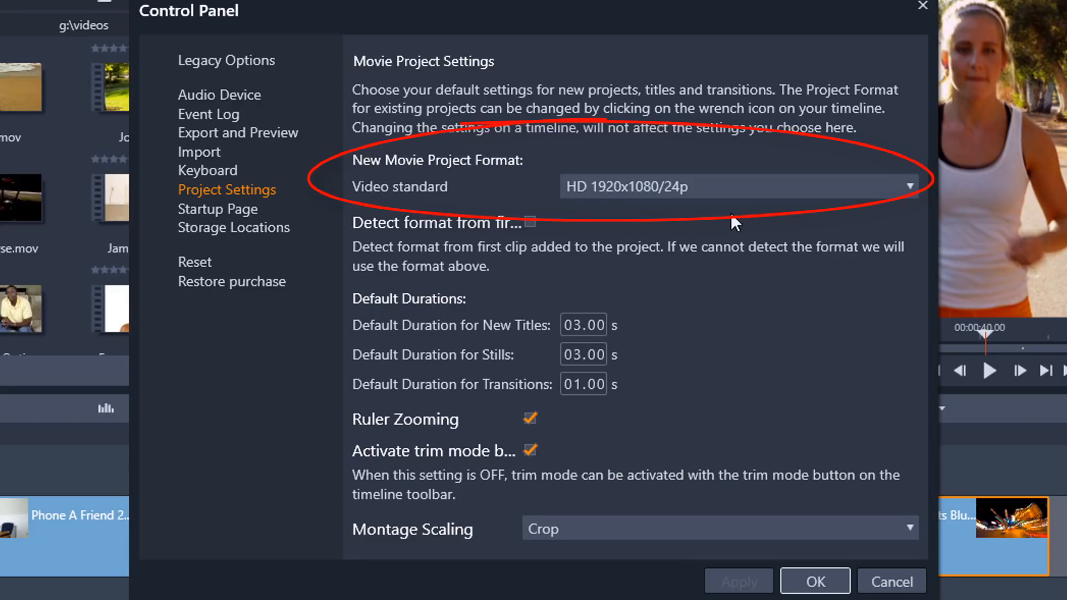
click(847, 194)
scroll(808, 302, down, 8)
scroll(807, 302, up, 12)
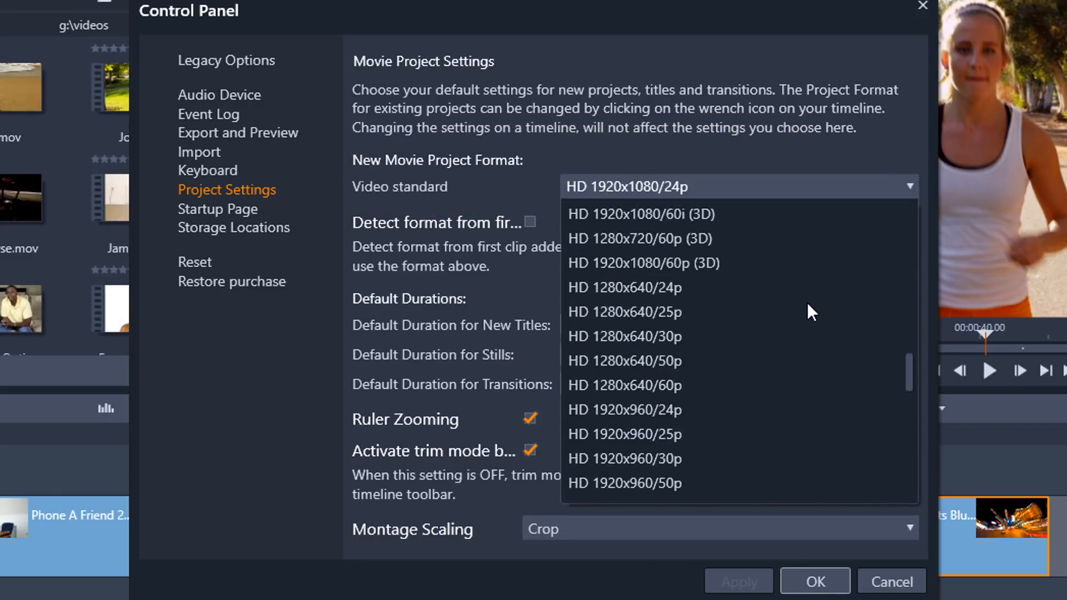
click(789, 169)
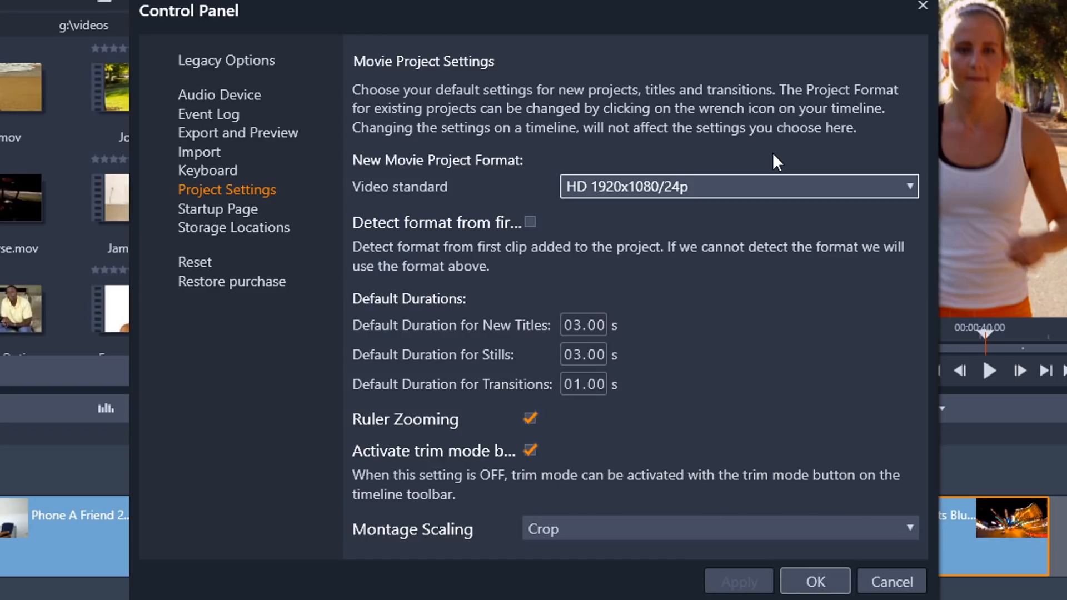
click(823, 574)
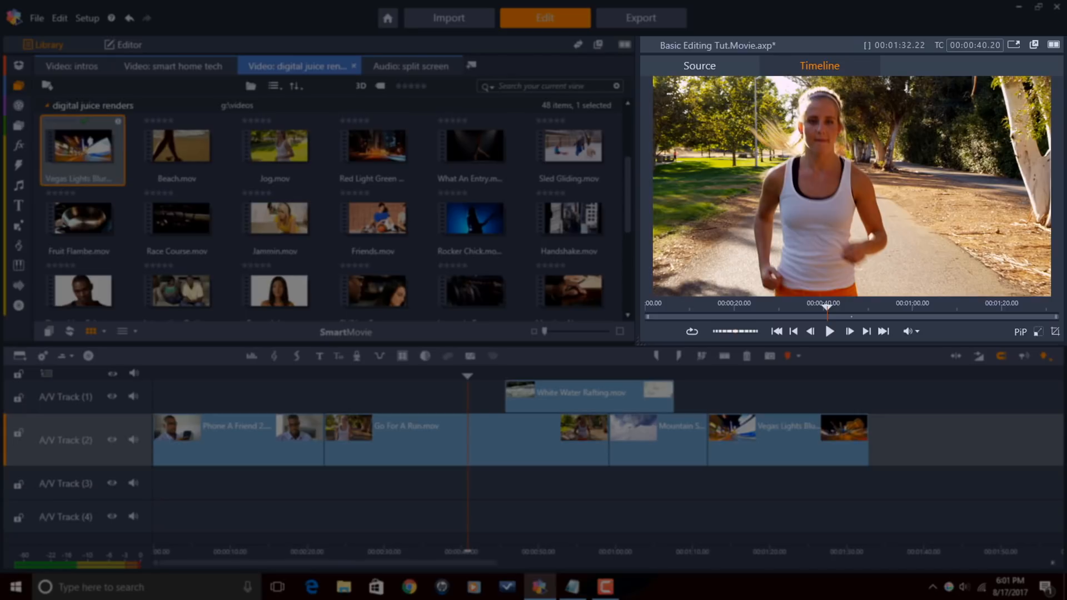
- View the library's project bins and display the digital juice renders folder from the library media
key(alt+Tab)
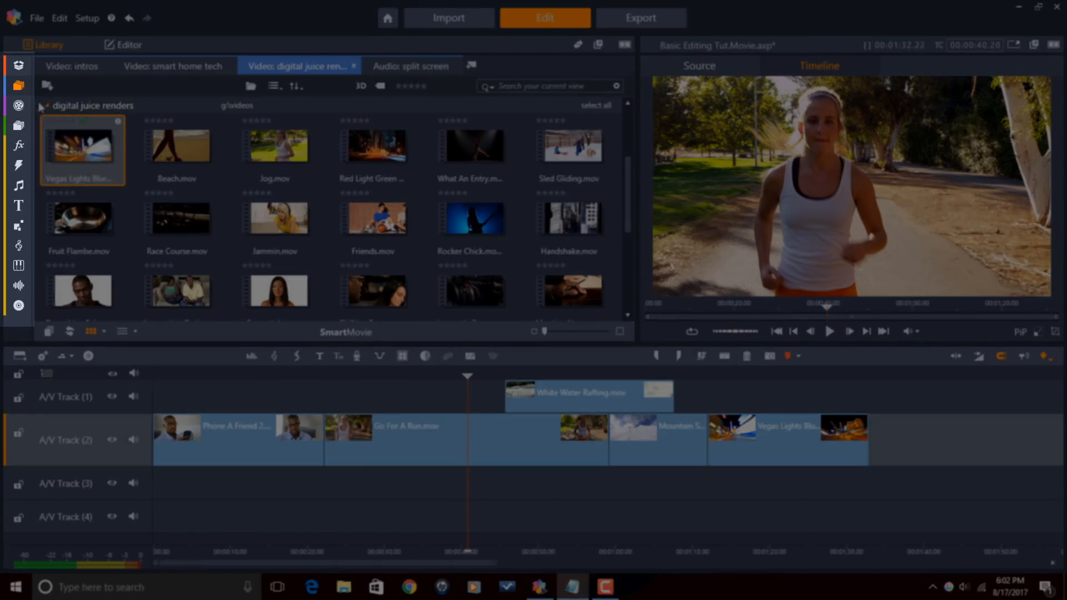
click(24, 72)
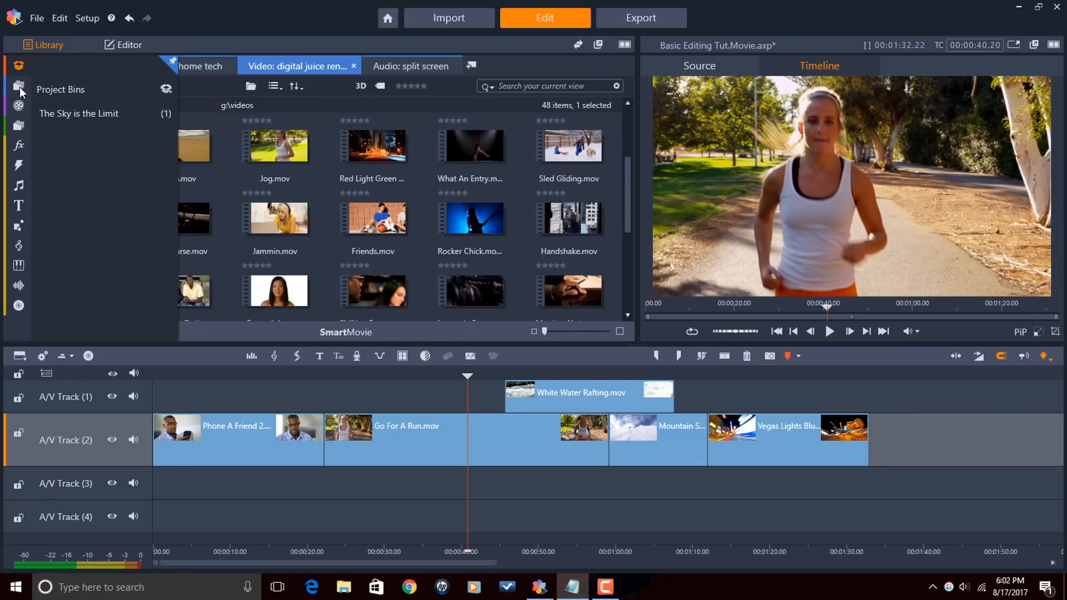
click(19, 87)
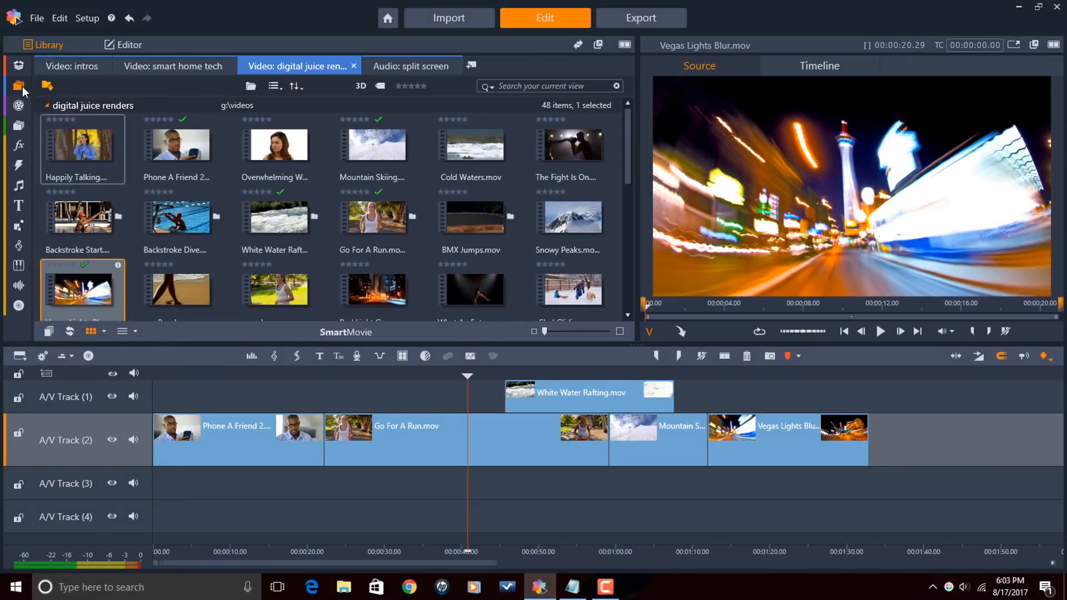
click(22, 86)
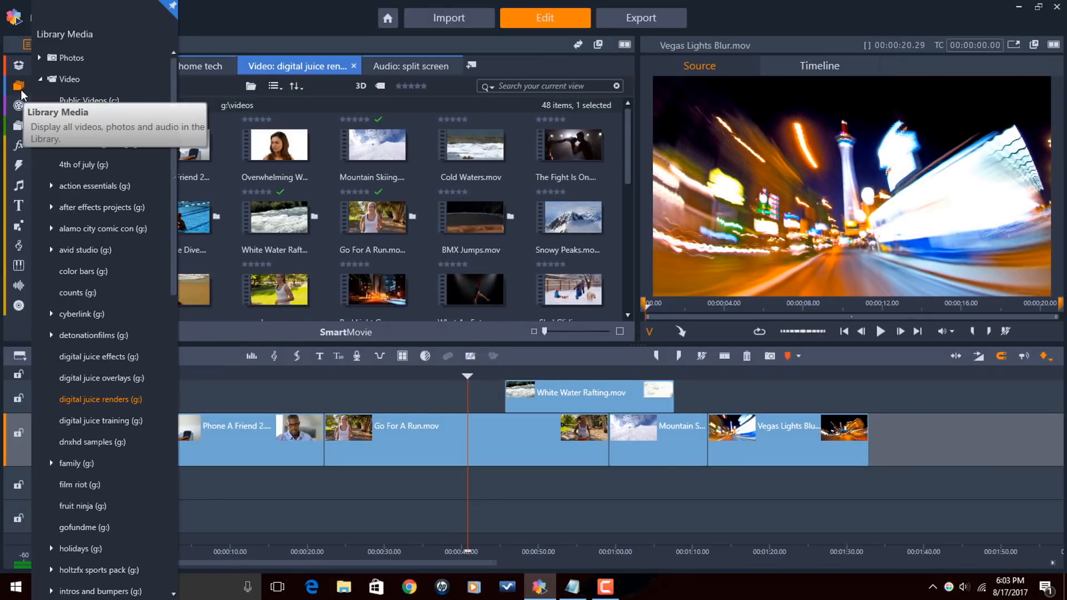
click(93, 401)
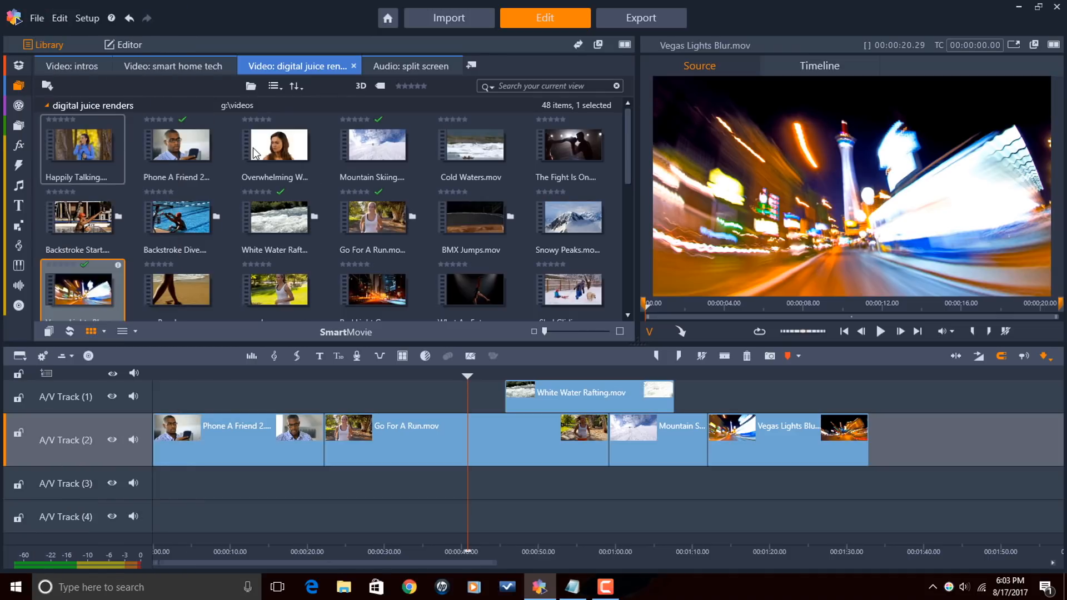
- Add a library tab, browse the Artistic effects category in it, and close that tab
click(472, 66)
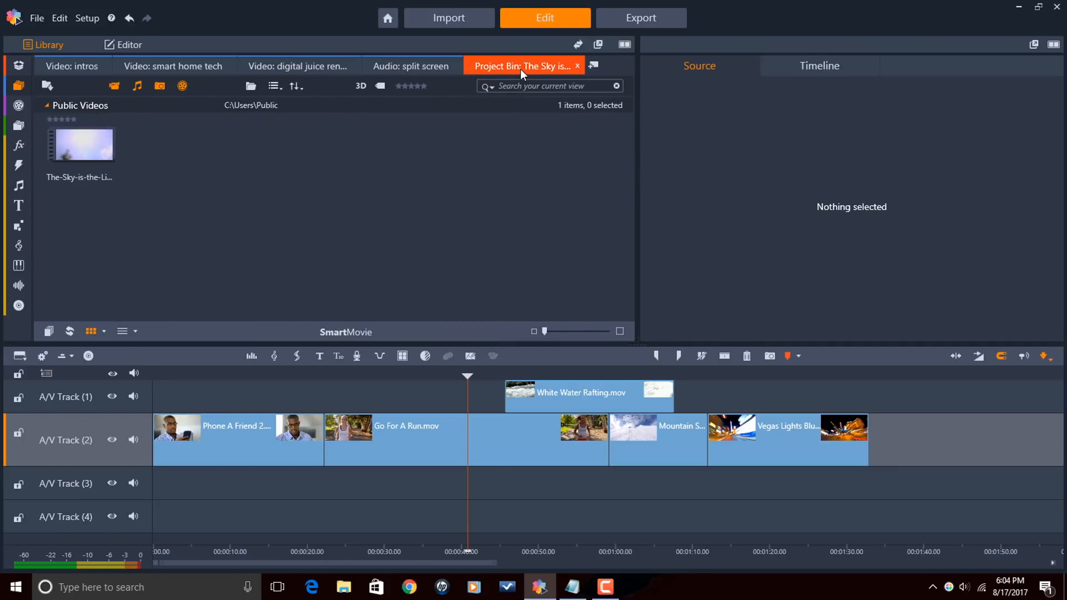
click(20, 106)
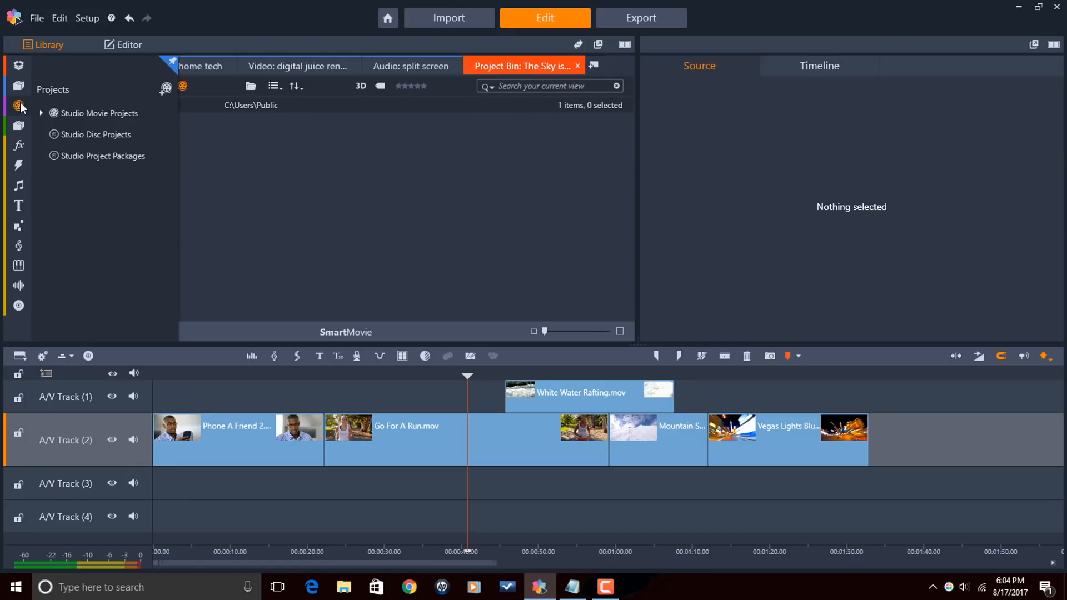
mouse_move(19, 151)
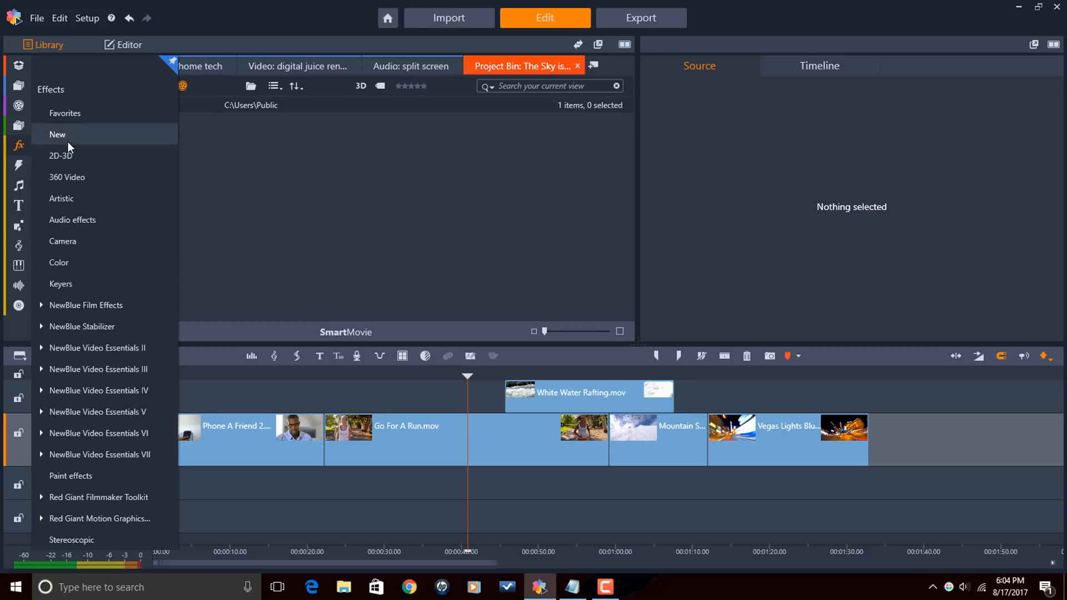
click(77, 199)
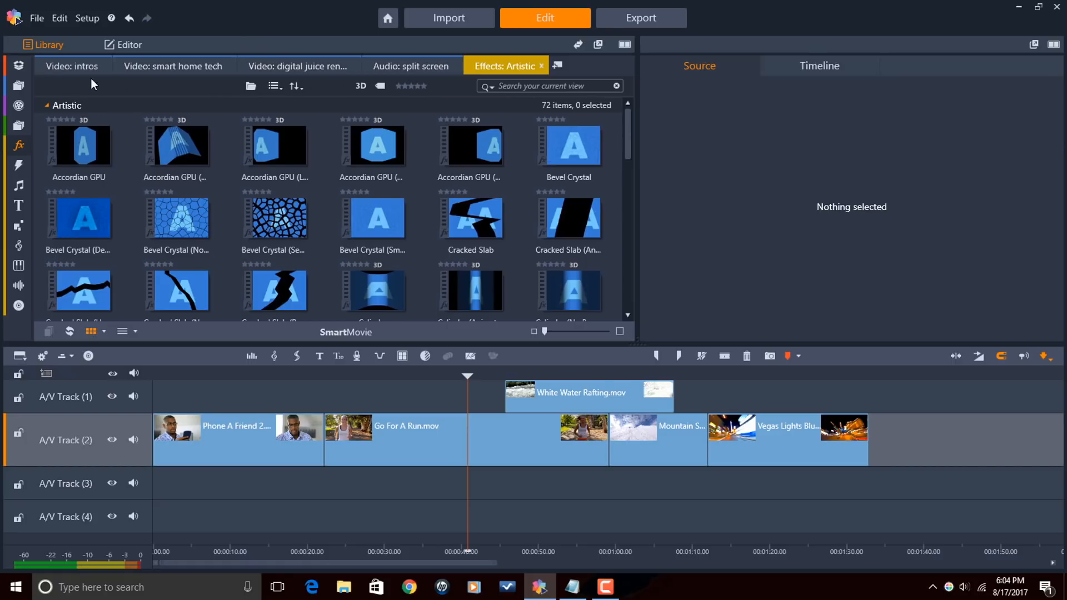
click(541, 68)
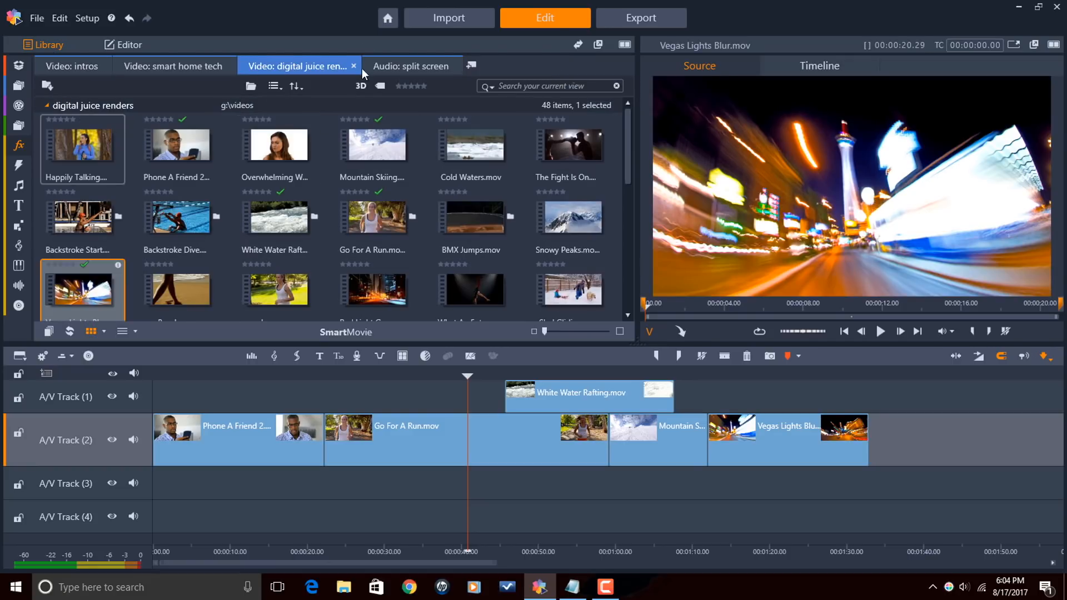
- Swap the positions of the library and player panes and swap them back
click(578, 45)
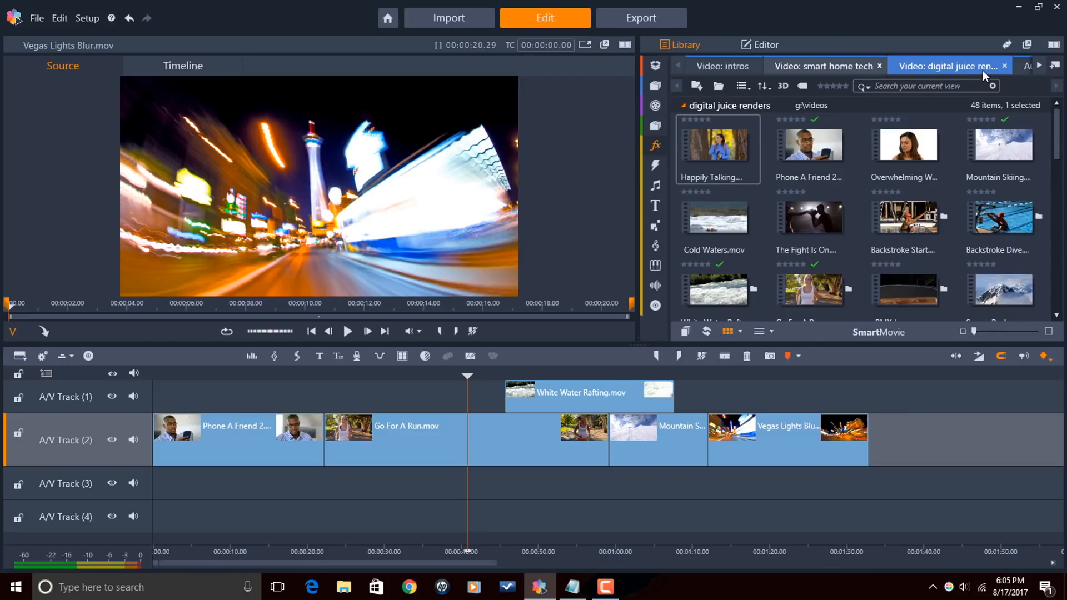
click(1007, 45)
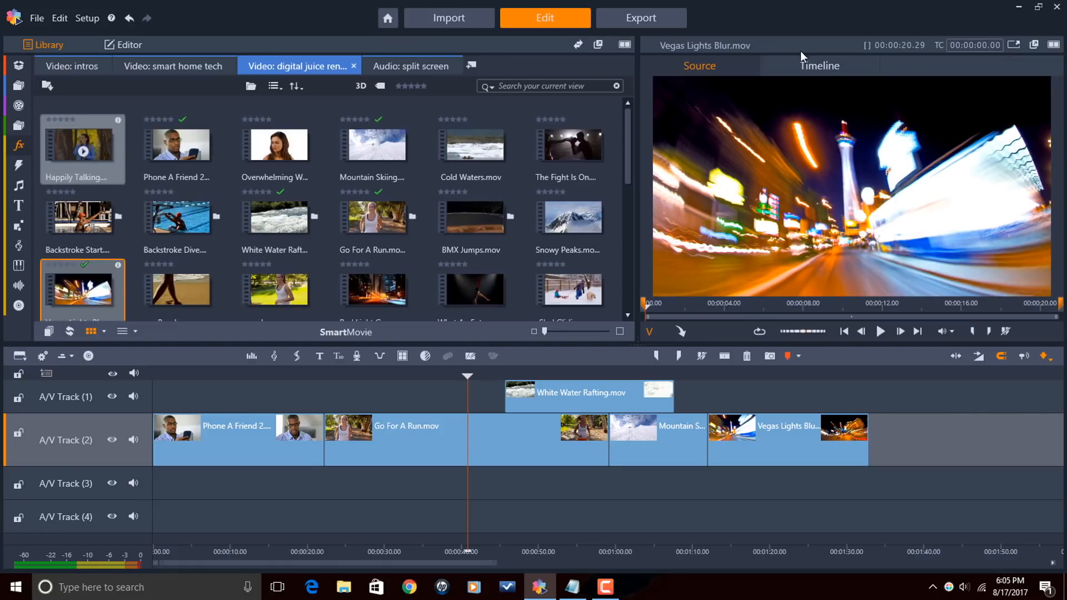
- Undock the library as a floating window, try it at full screen and over the timeline, and dock it back
click(598, 44)
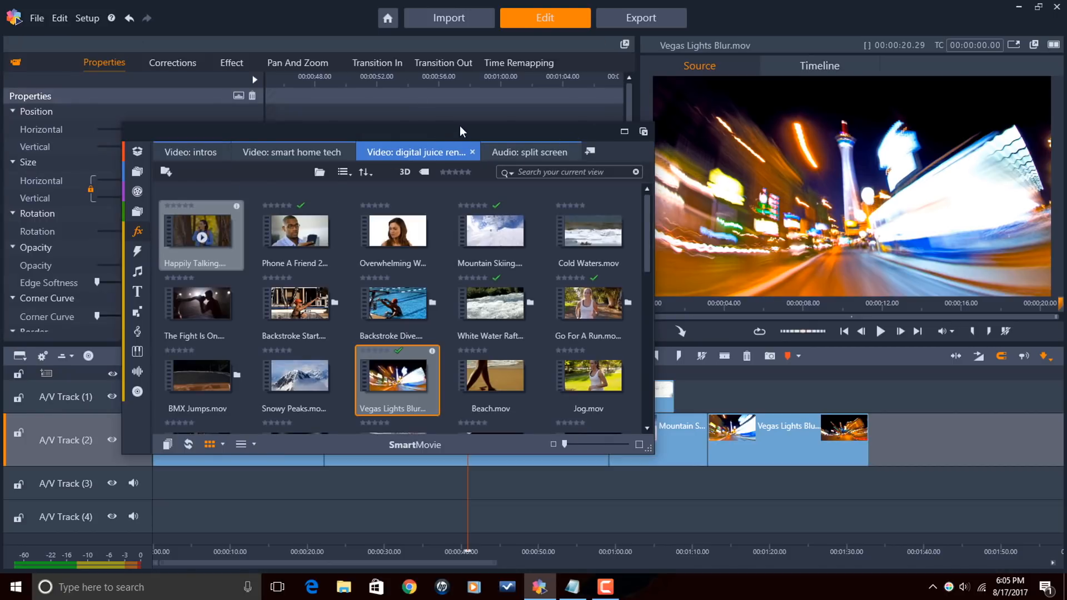
drag(429, 136, 793, 2)
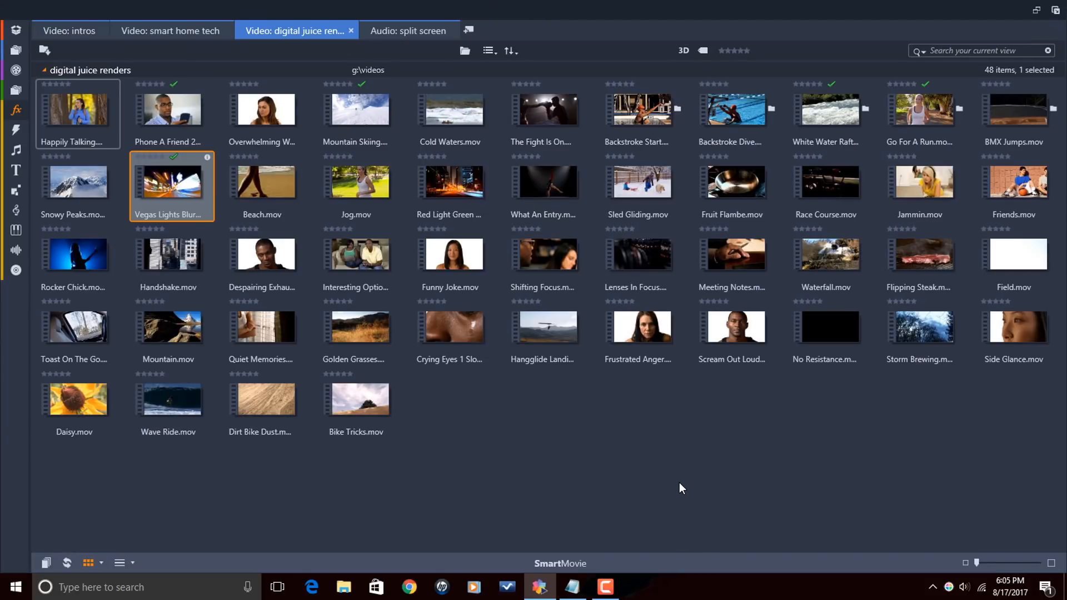
click(1055, 12)
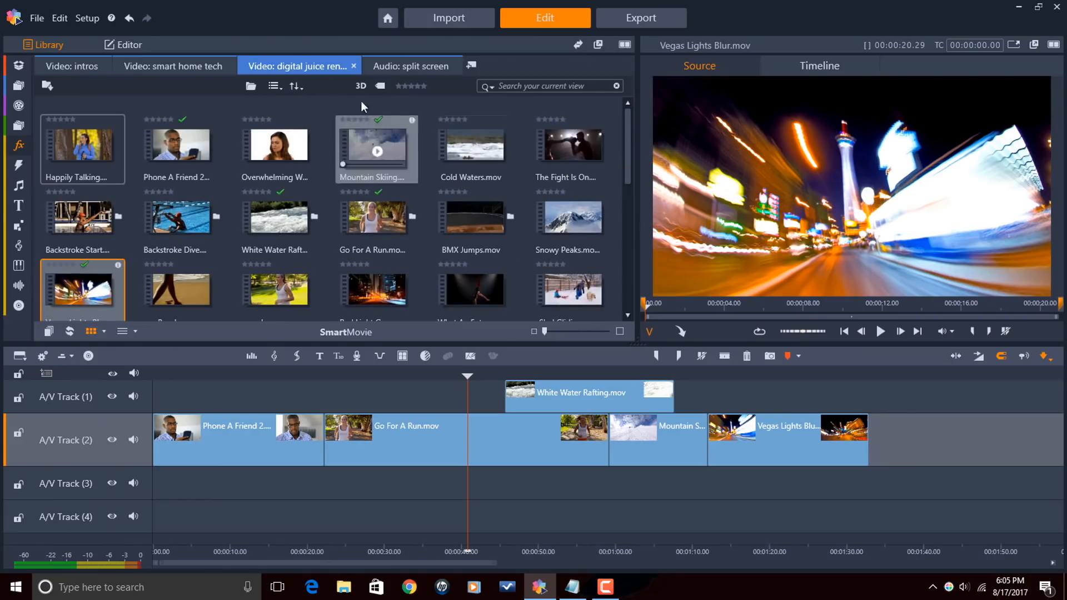
click(599, 46)
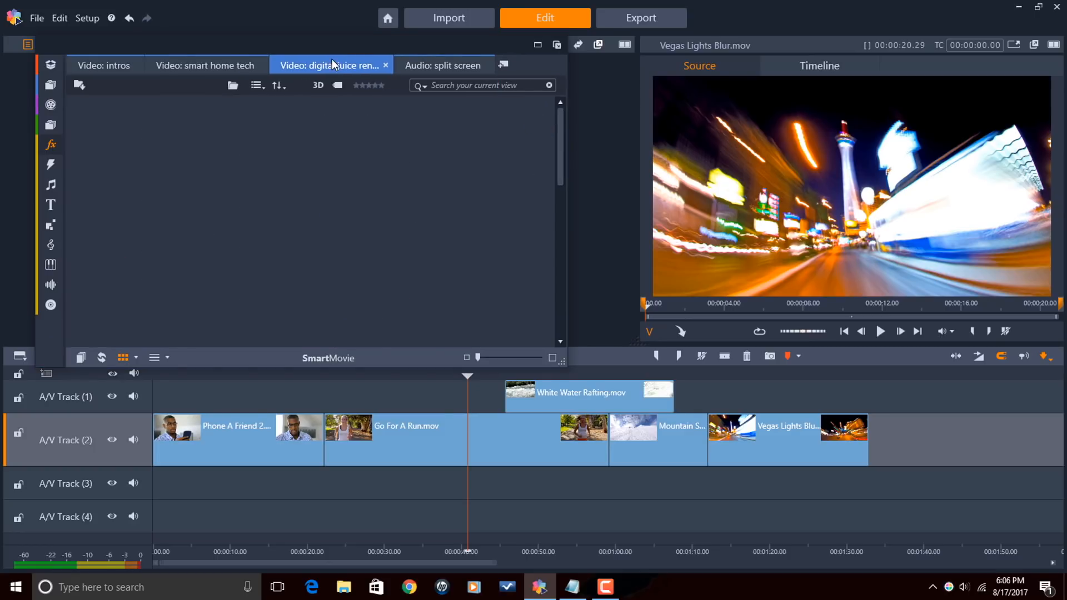
drag(297, 49, 573, 129)
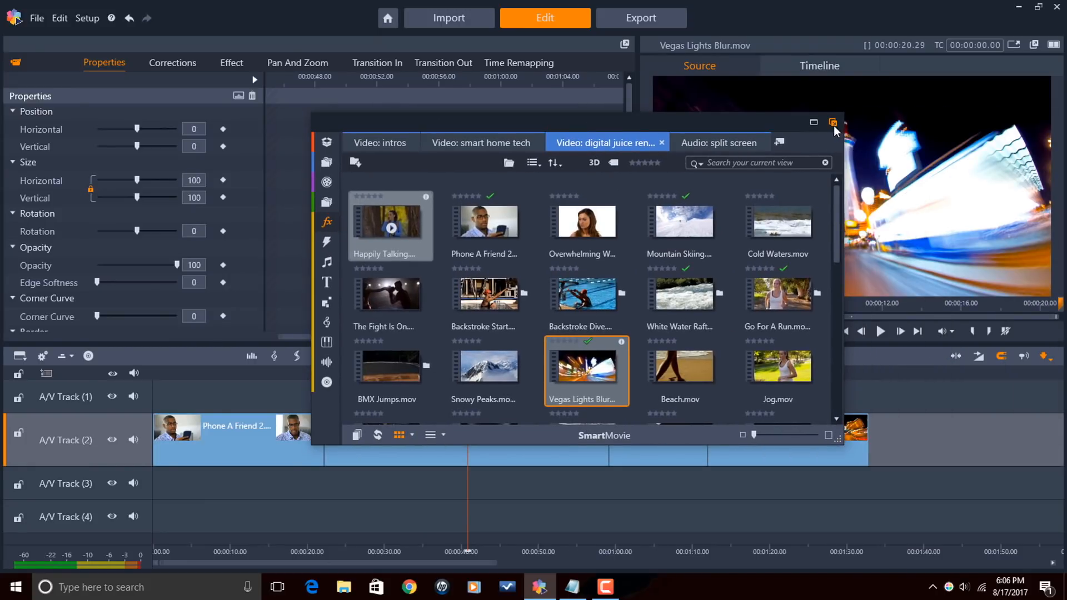
click(833, 123)
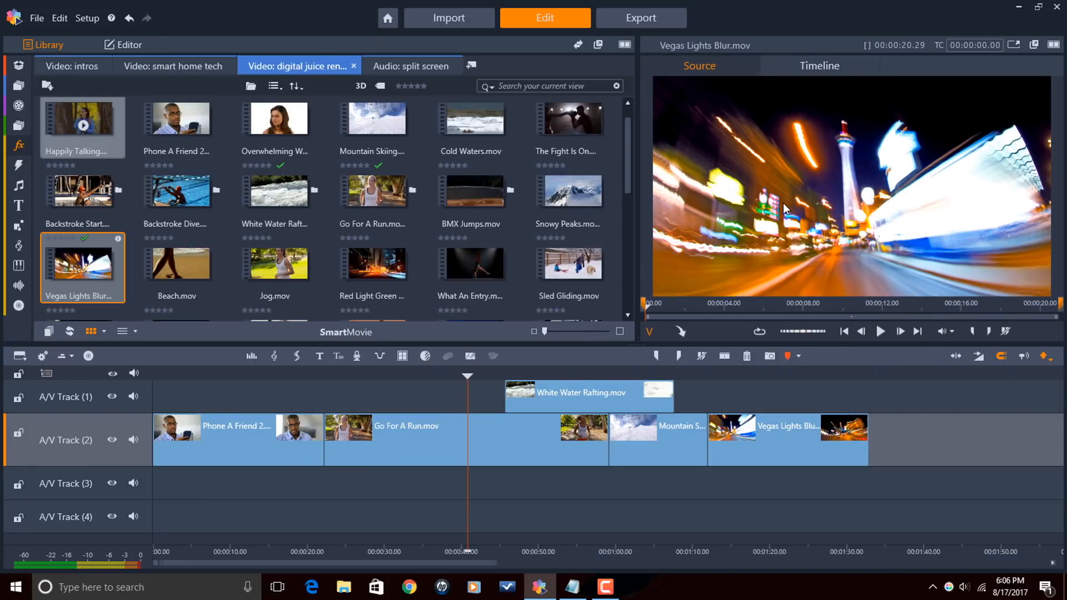
- Show library and editor side by side to view the White Water Rafting.mov clip's properties, and restore the two-pane layout
click(624, 44)
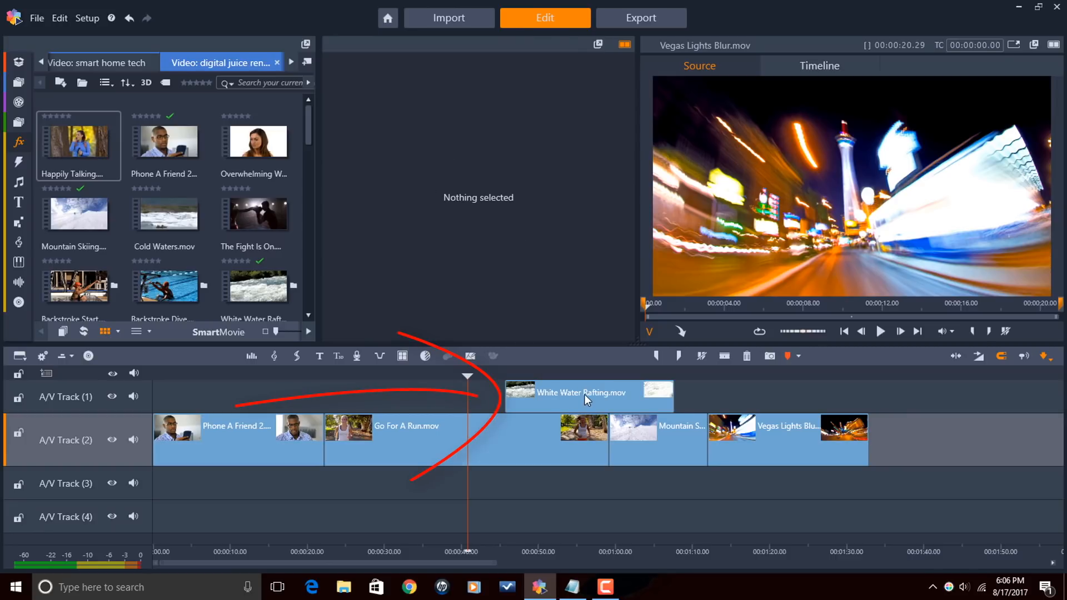
click(603, 393)
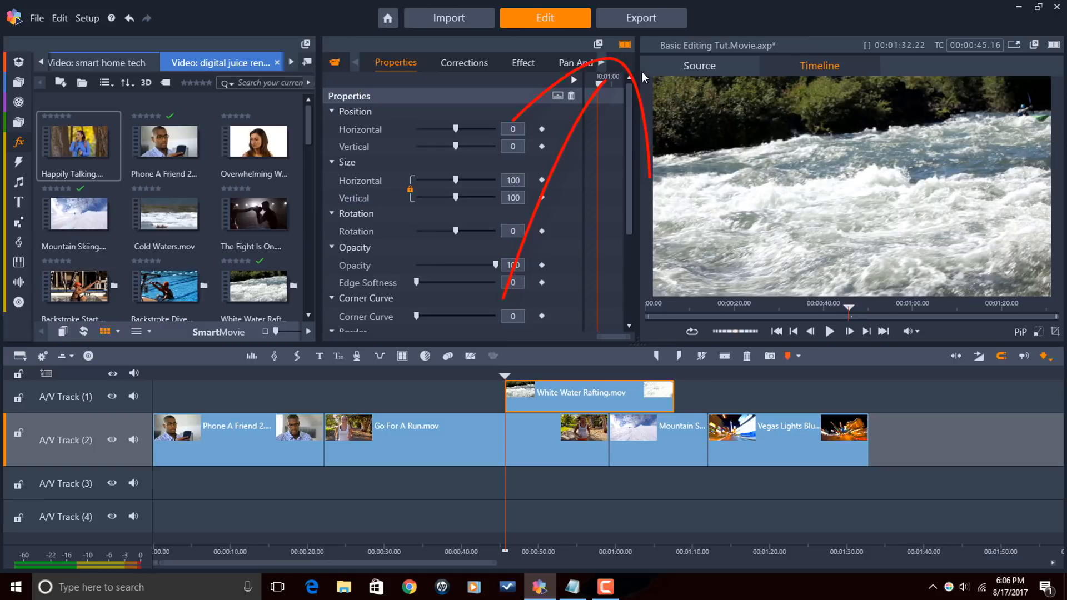
click(628, 44)
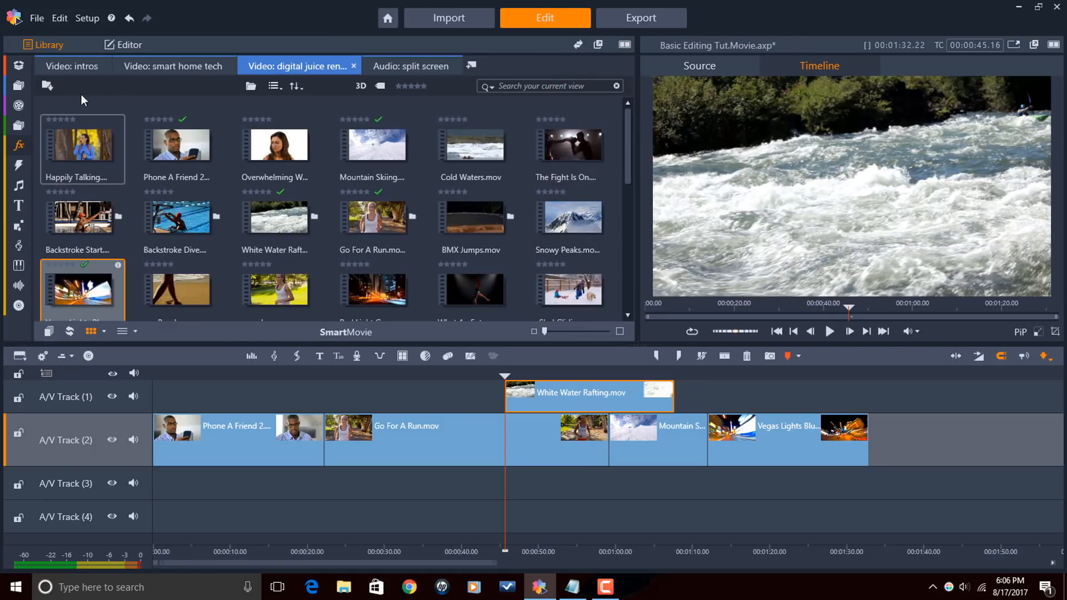
- Look at the library's Import Media Files dialog and its File Explorer window, and close each one
click(48, 90)
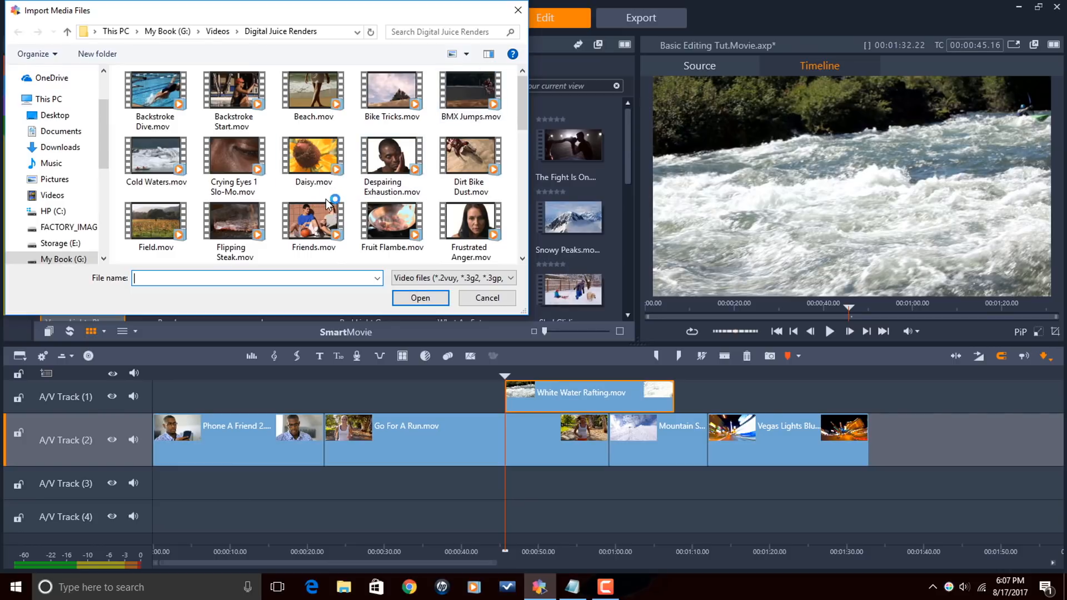
click(526, 12)
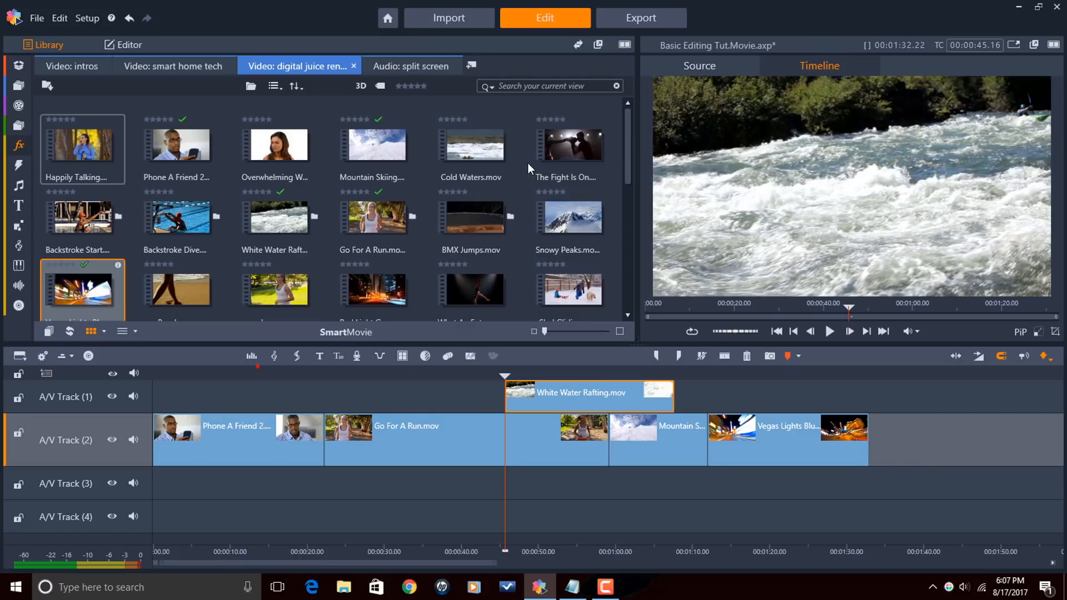
click(251, 87)
scroll(523, 312, down, 3)
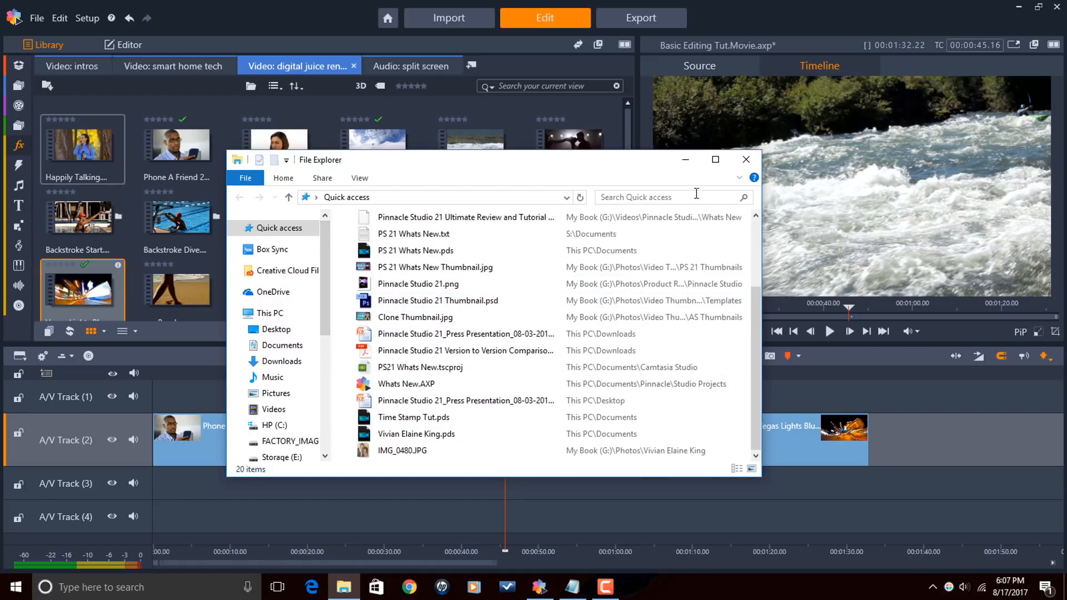
click(745, 162)
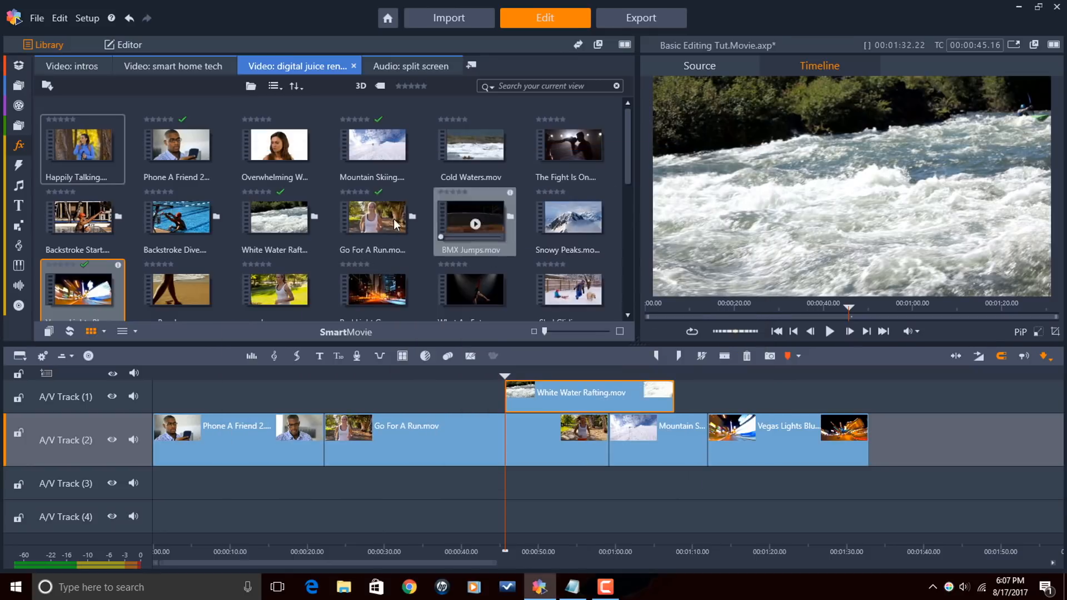
- Examine the grouping and sorting options for the digital juice renders clips, leaving both lists without a choice
click(273, 88)
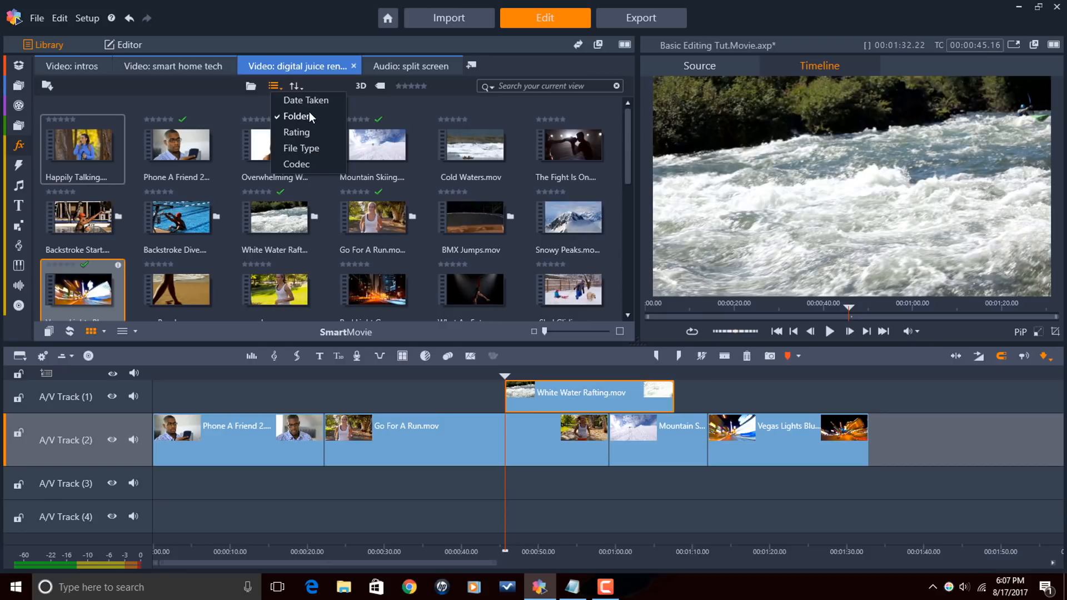
click(386, 105)
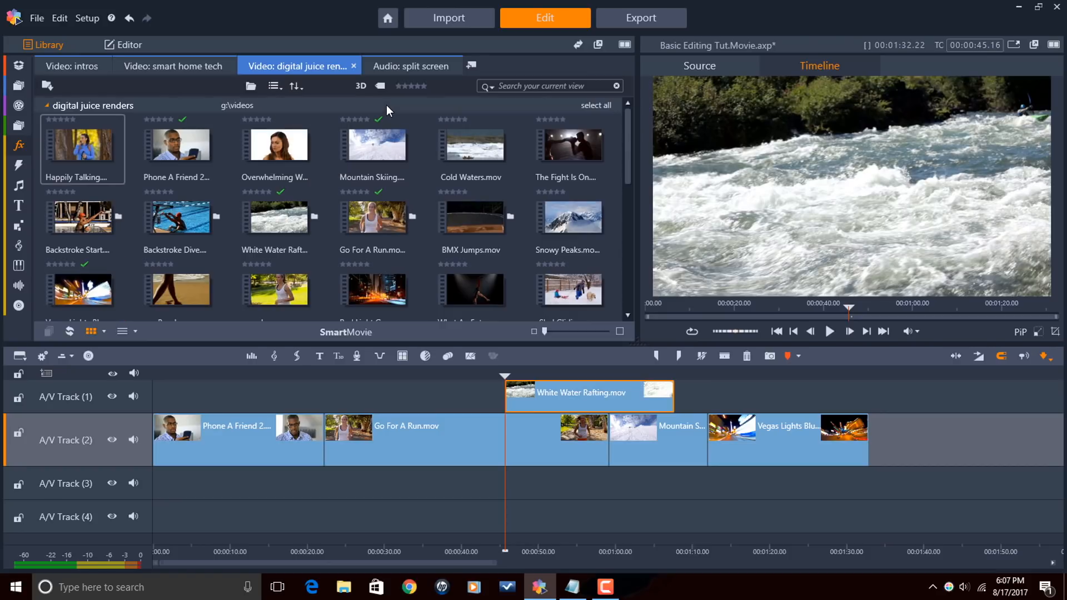
click(301, 88)
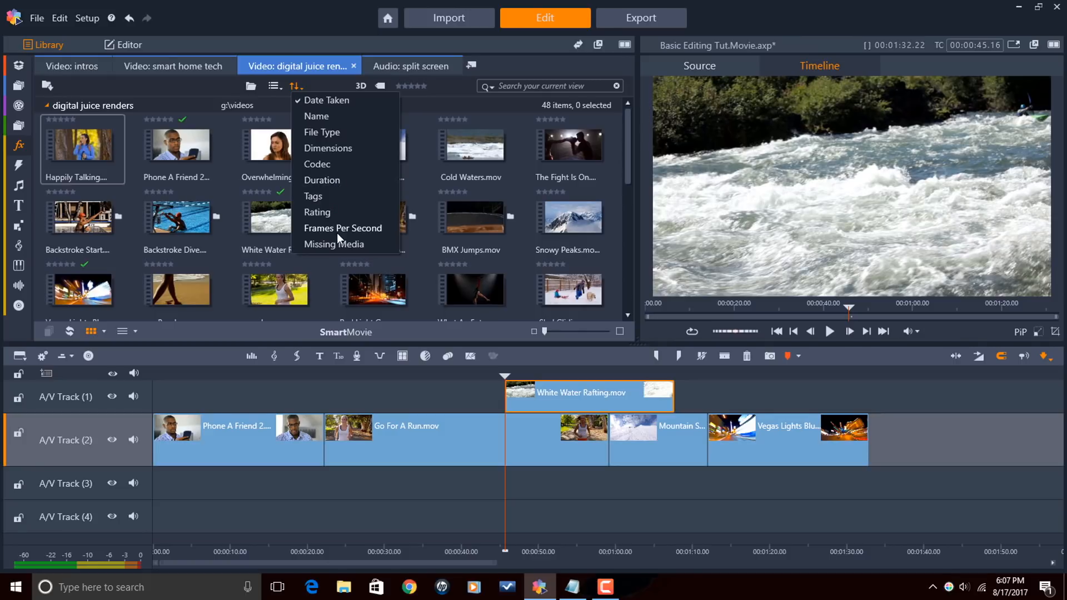
click(437, 107)
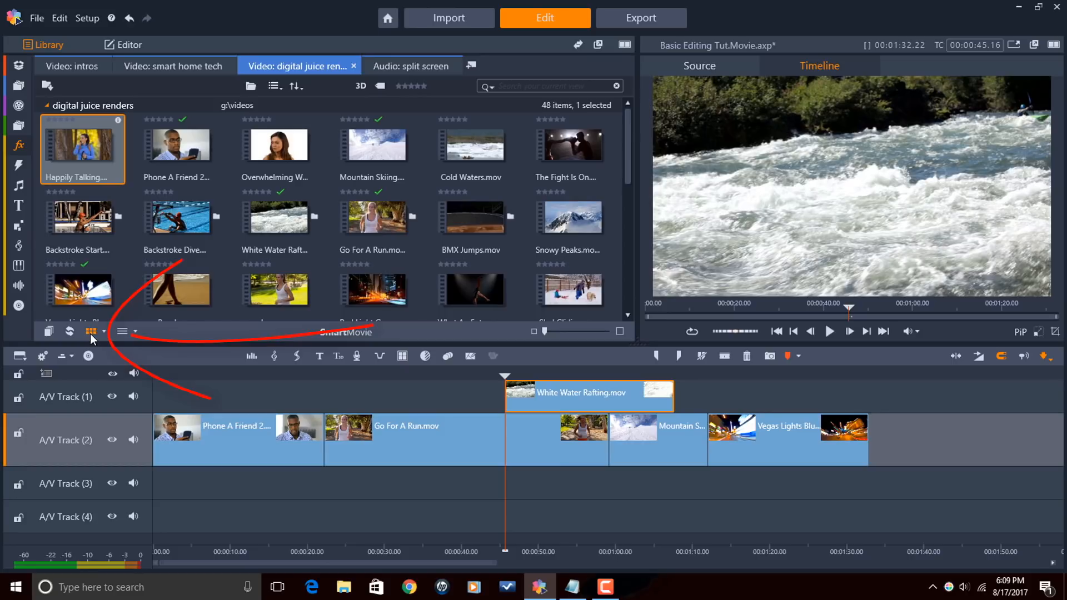
- View the digital juice renders clips as a details list, restore the thumbnail view, and try the thumbnail size control
click(124, 332)
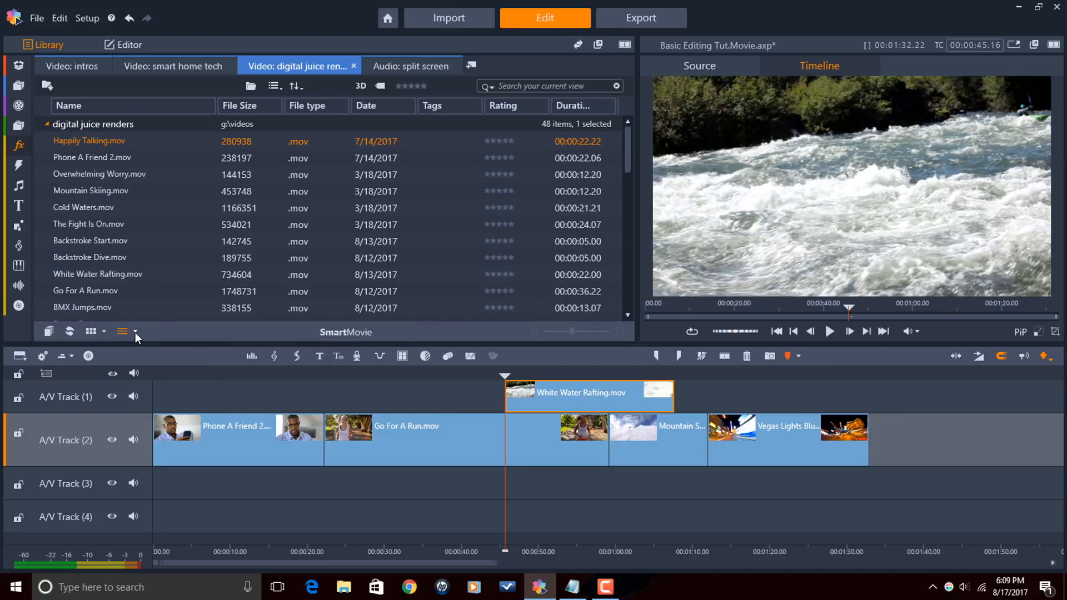
click(92, 331)
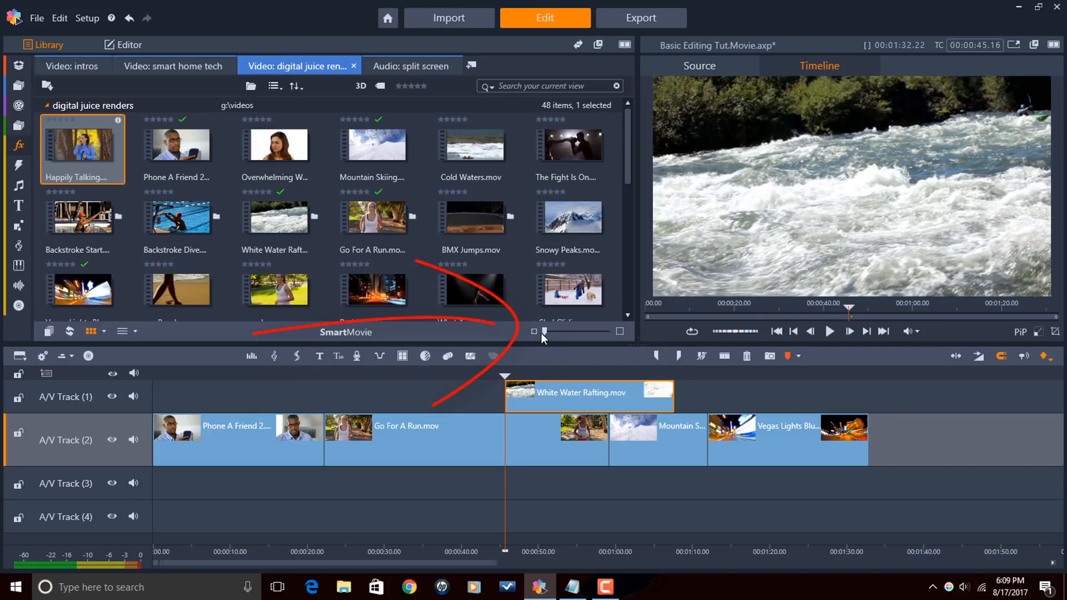
mouse_move(546, 331)
mouse_down()
mouse_move(576, 332)
mouse_move(532, 329)
mouse_up()
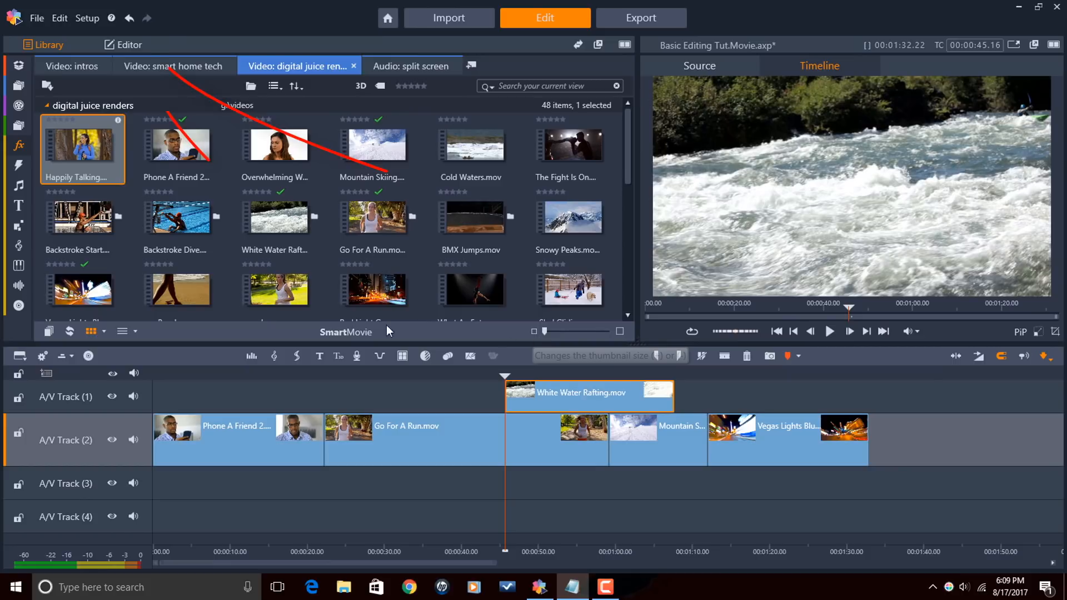
- Try a horizontal position of 58.6 and a size of 125.6 on the White Water Rafting.mov clip, resetting each
click(129, 45)
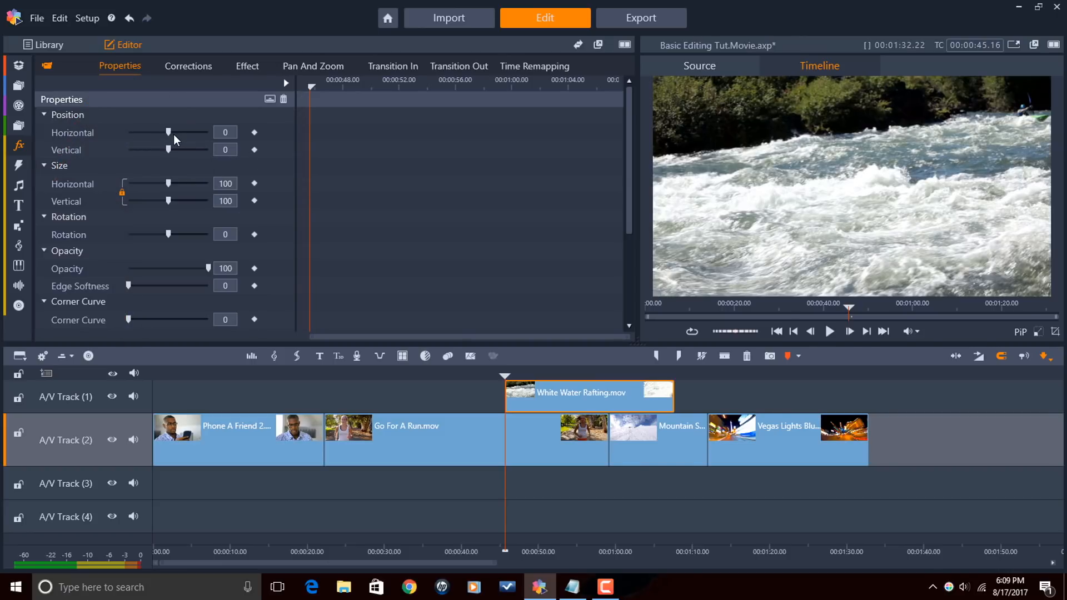
drag(169, 132, 179, 132)
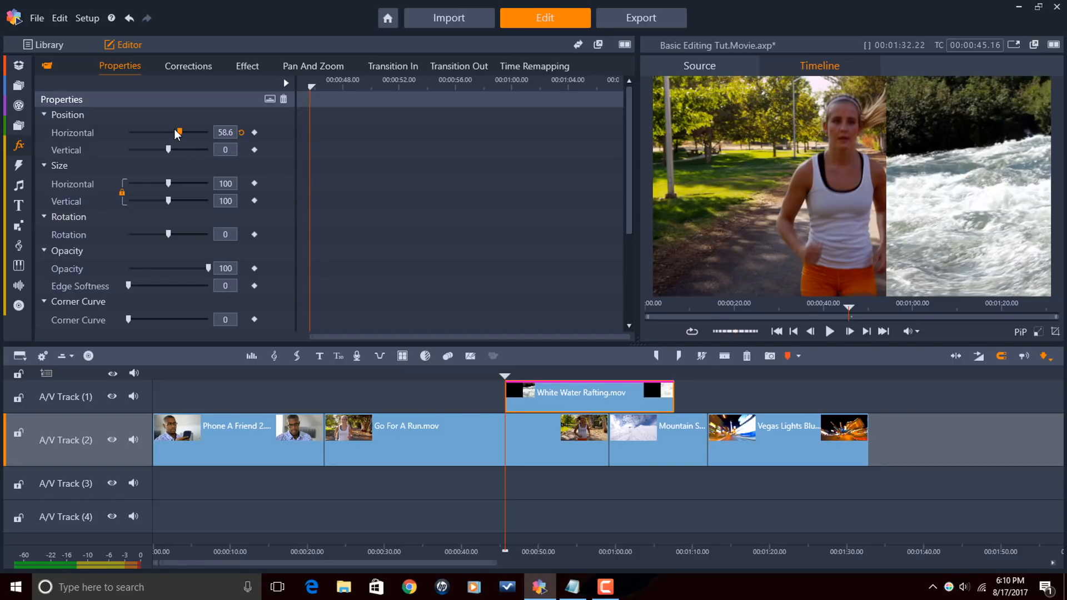
click(242, 133)
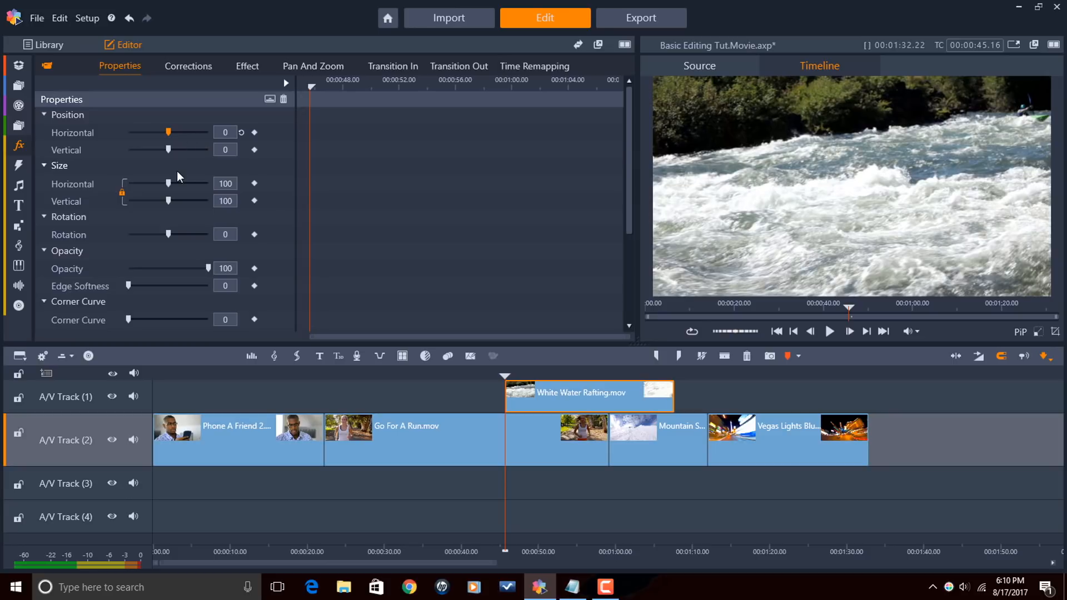
drag(169, 184, 179, 184)
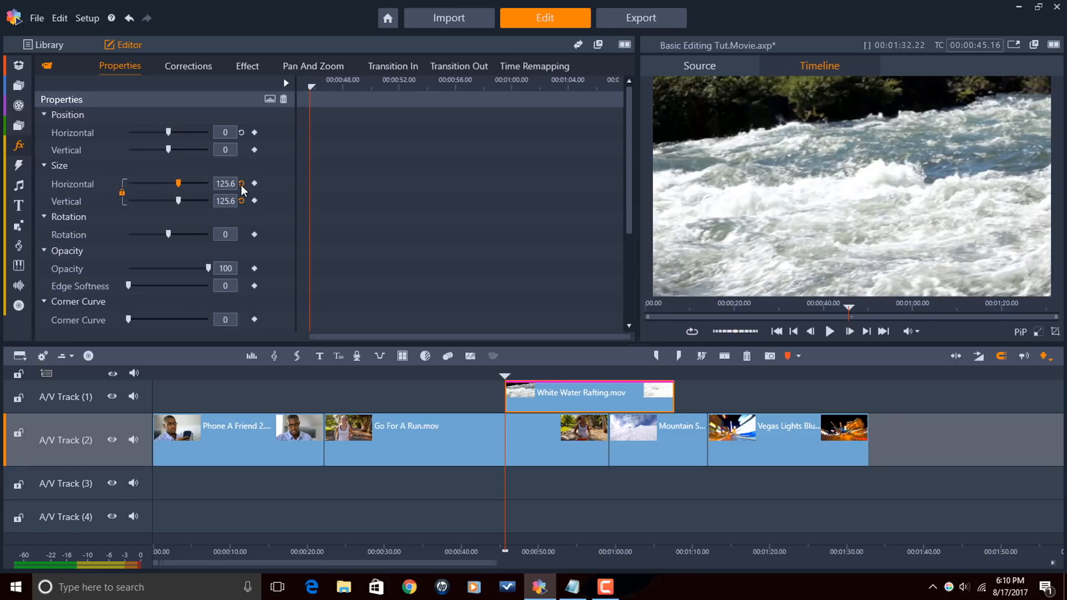
click(241, 184)
- Try a rotation of -149.9 and an opacity of 0 on the White Water Rafting.mov clip, resetting each
drag(168, 234, 160, 234)
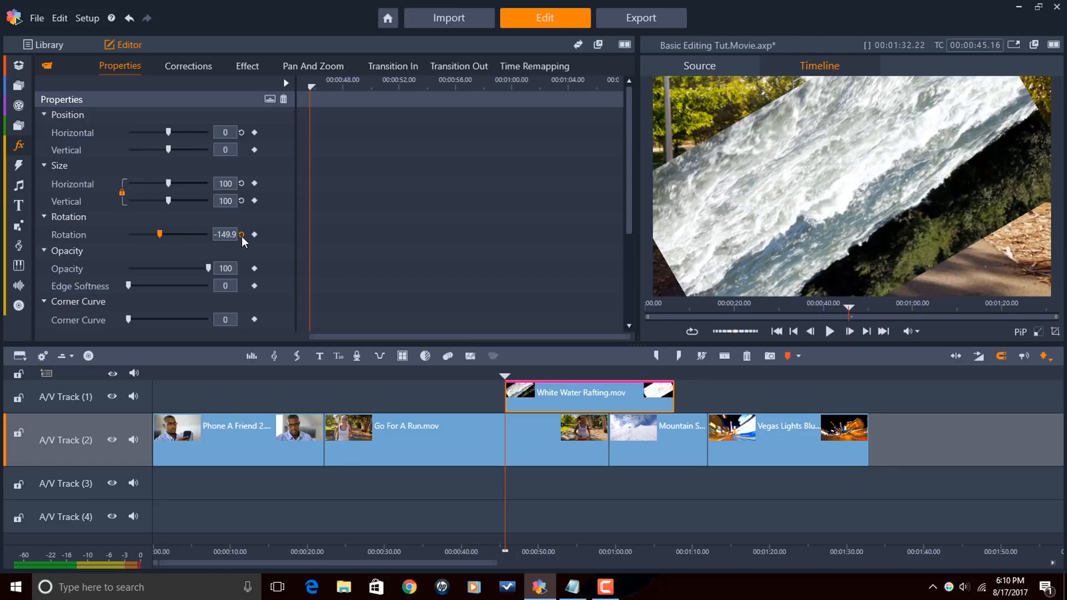
click(241, 235)
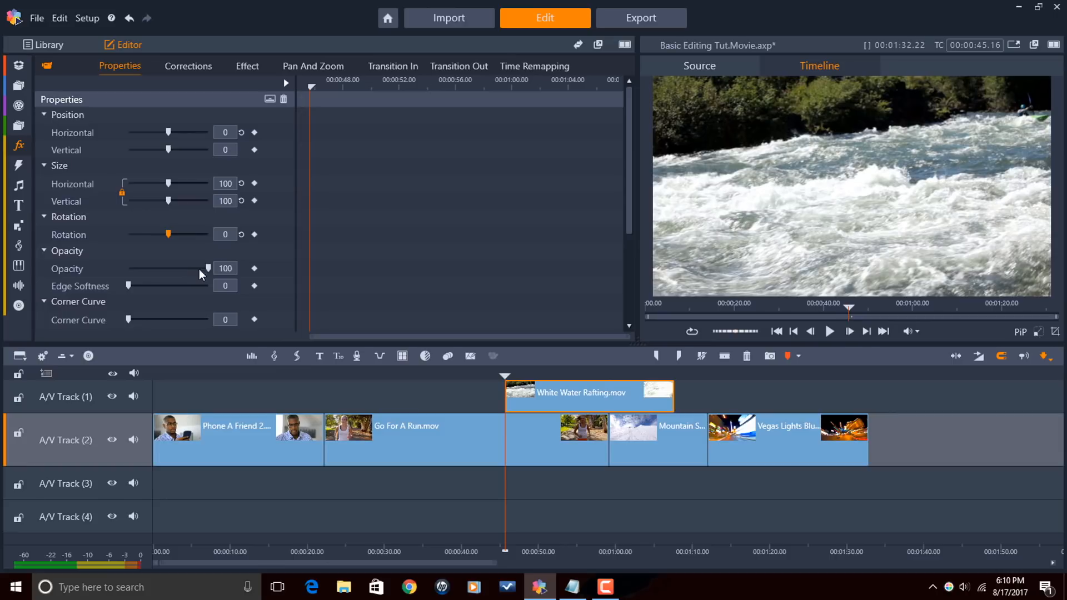
drag(208, 269, 102, 270)
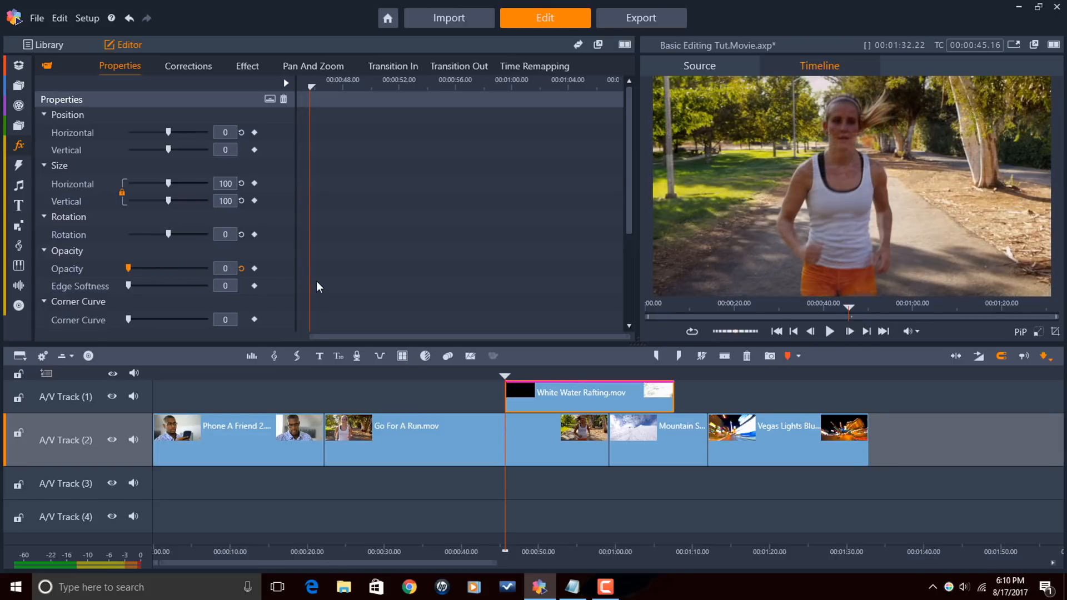
click(241, 268)
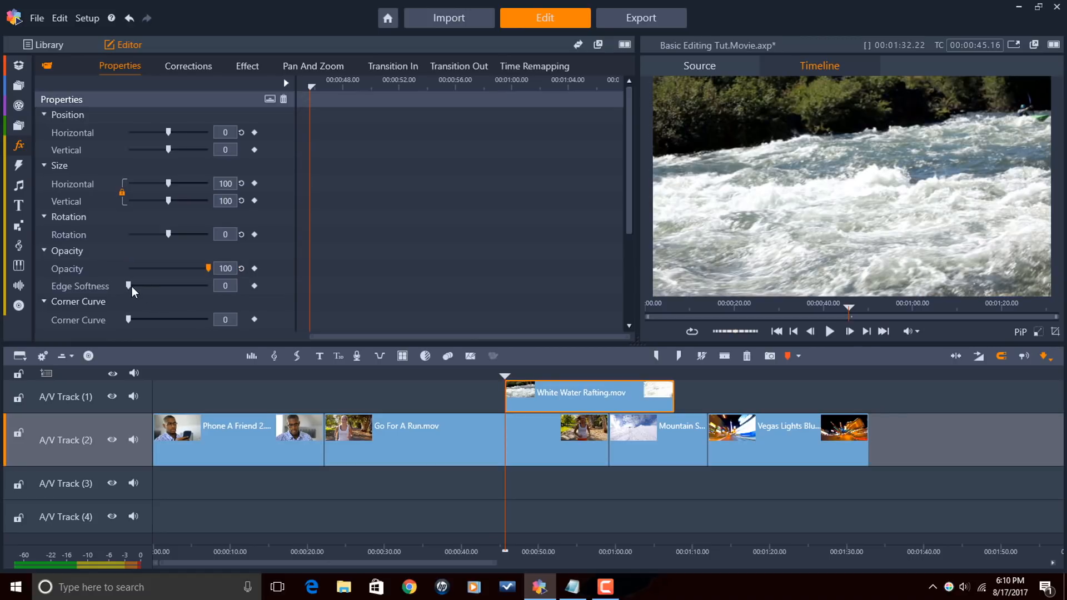
- Look through the clip's border and cropping properties and its Corrections, Effect, Pan And Zoom and Time Remapping settings, keeping a single preview
scroll(273, 271, down, 1)
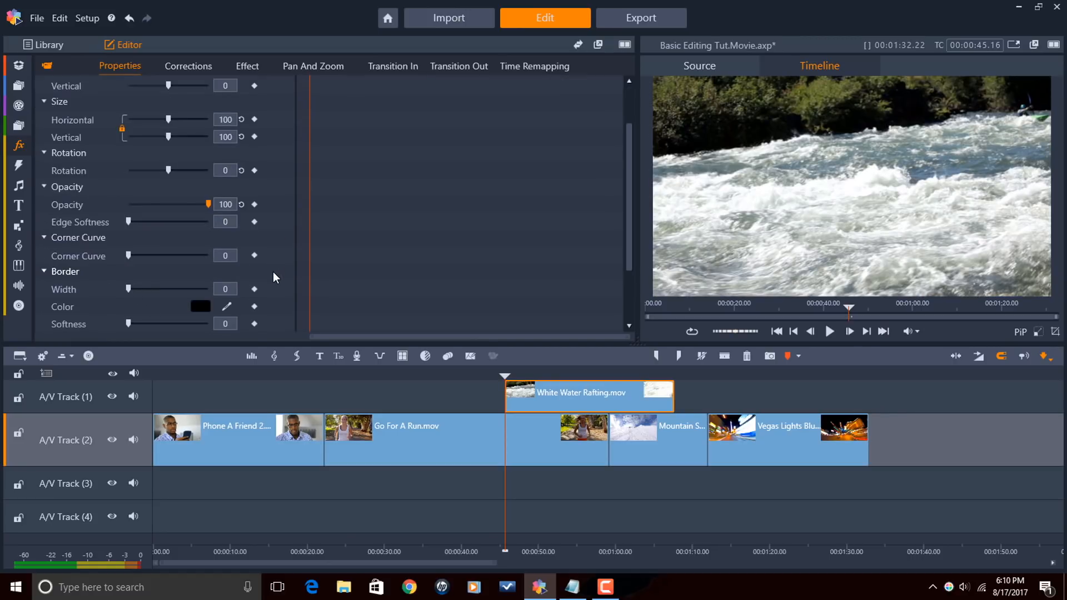
scroll(272, 272, down, 2)
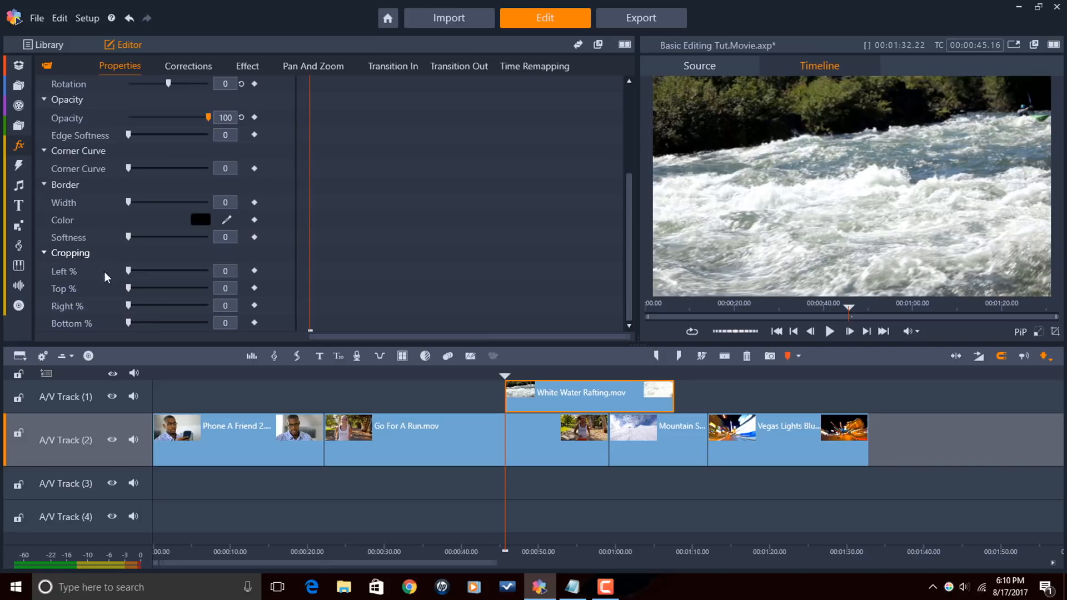
scroll(262, 268, up, 3)
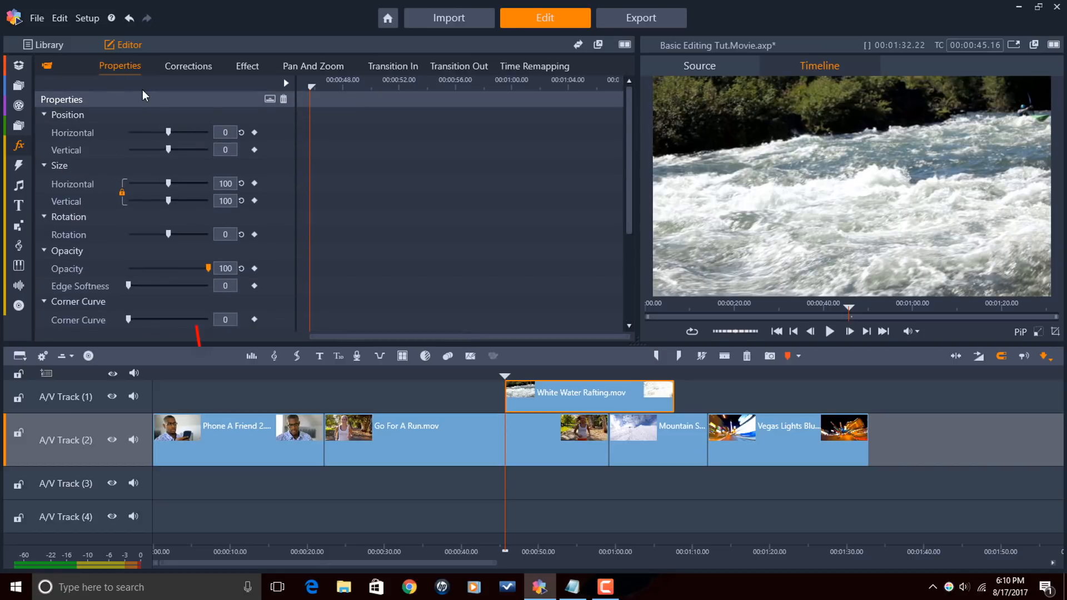
click(189, 66)
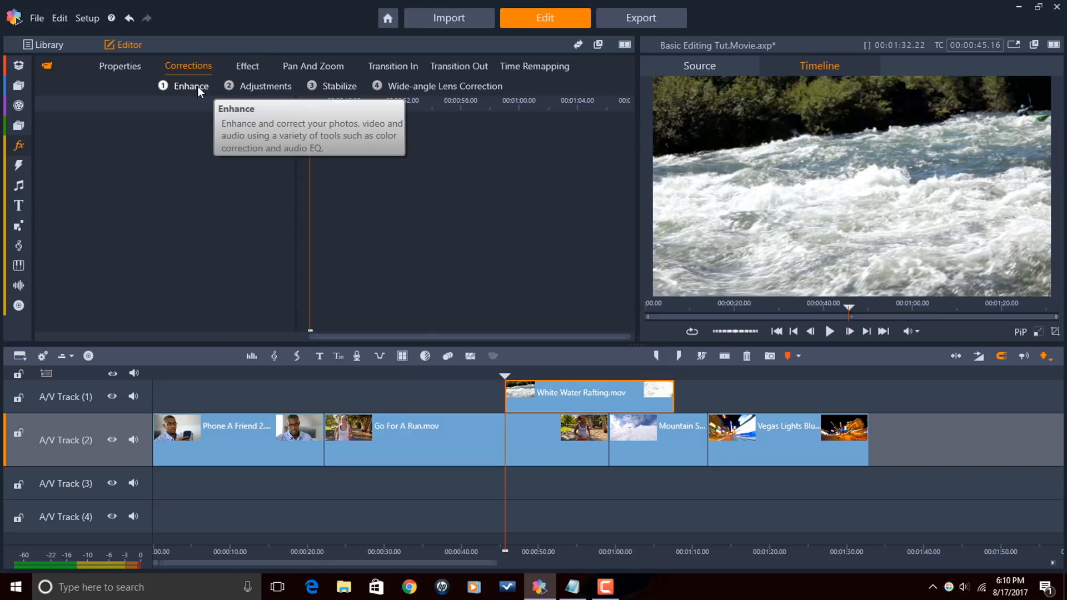
click(246, 65)
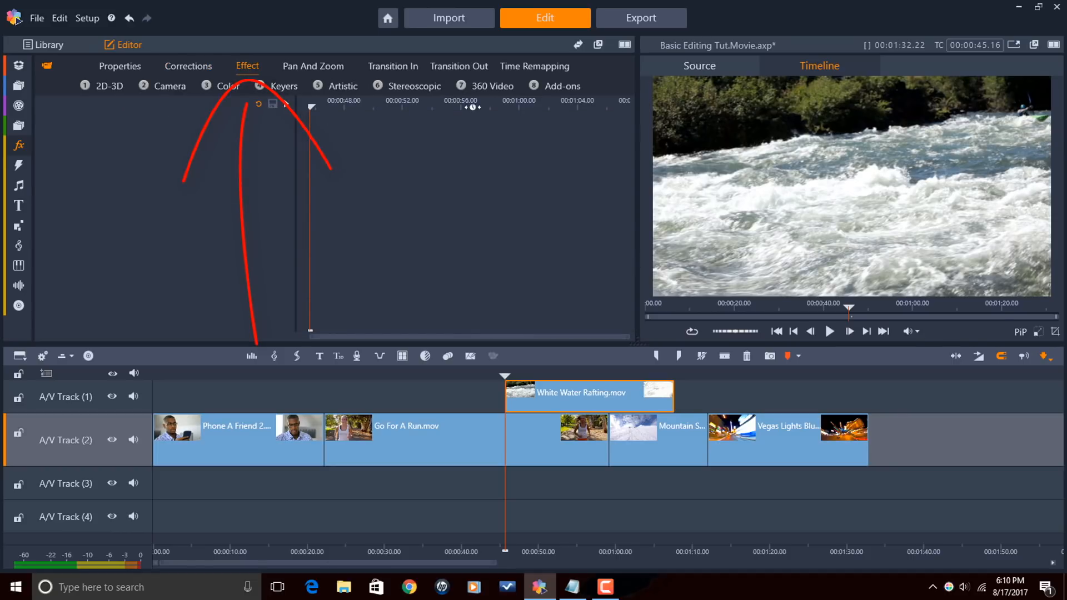
click(309, 65)
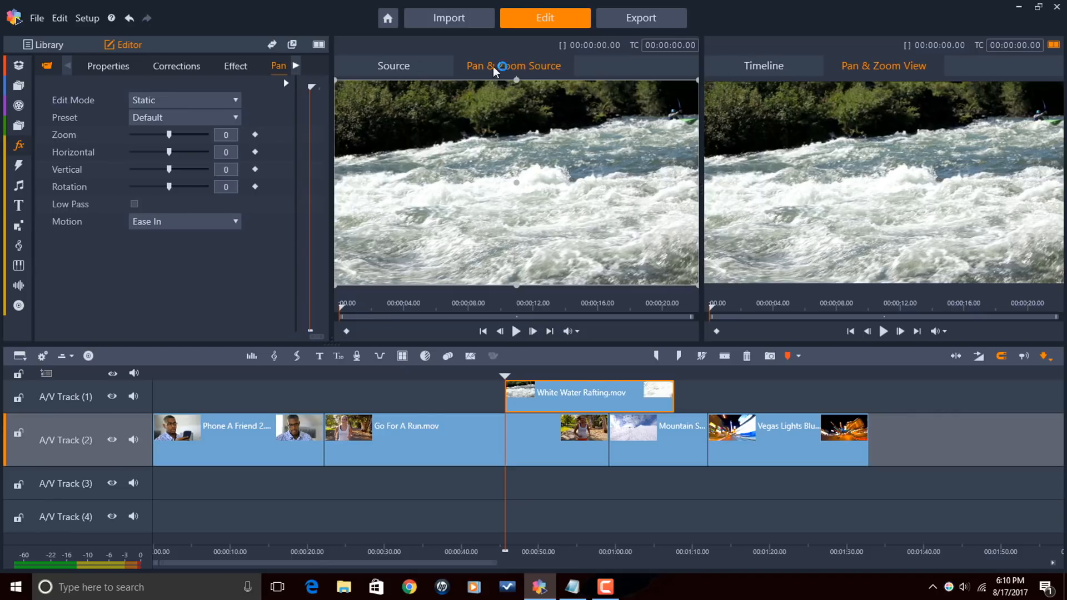
click(1055, 46)
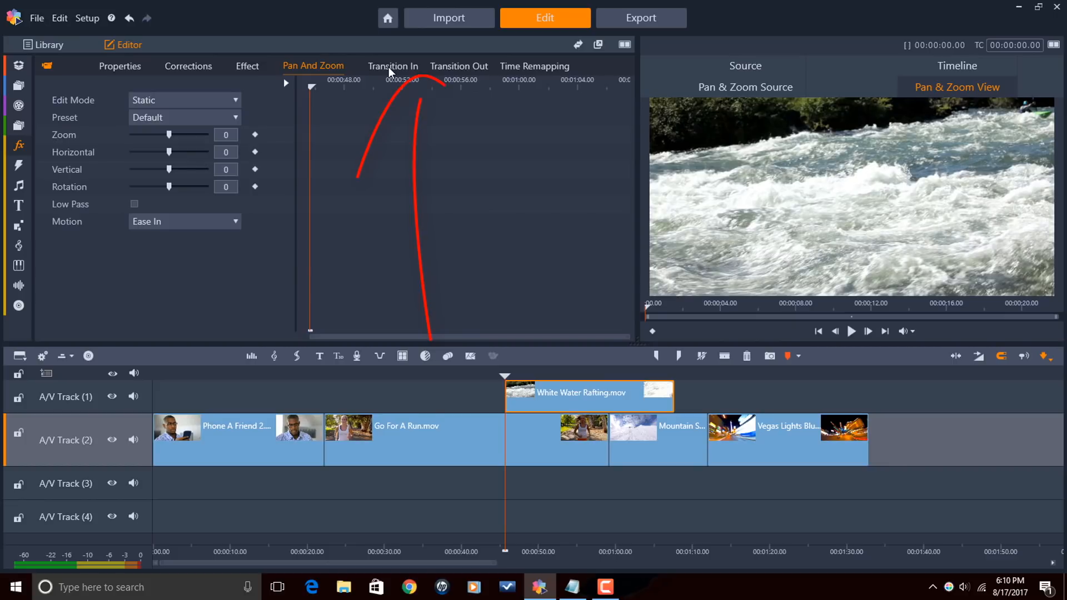
click(534, 66)
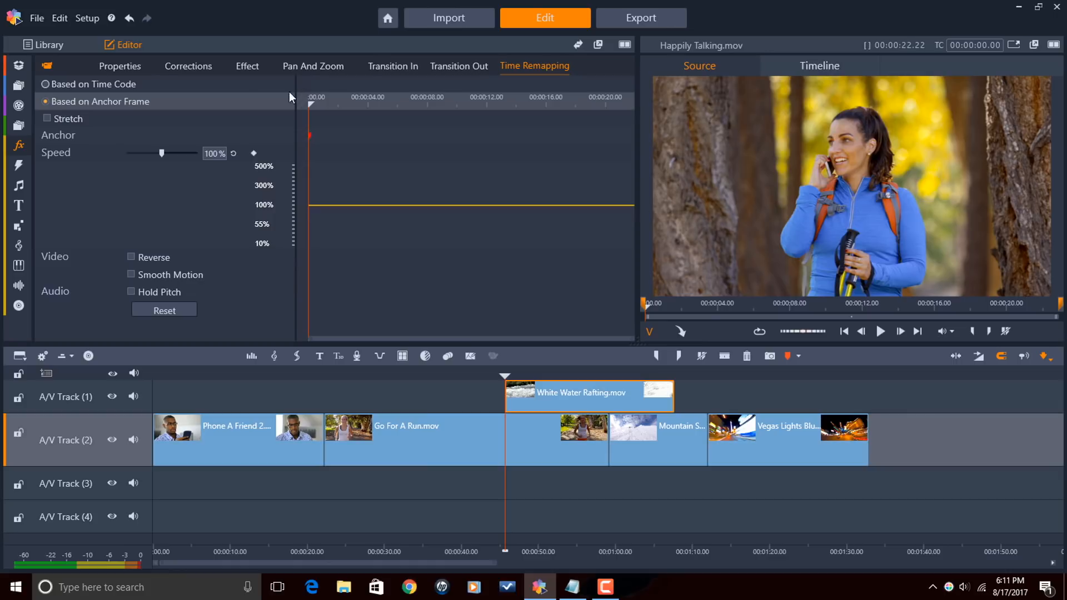
- Return to the library and preview the Cold Waters.mov and Snowy Peaks.mov clips as source footage
click(59, 47)
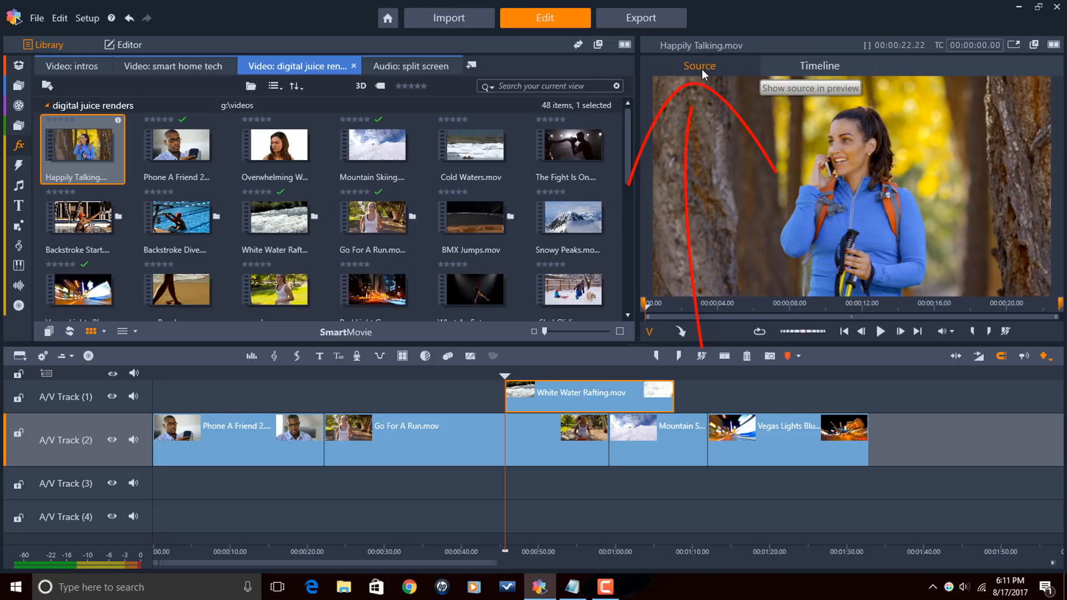
mouse_move(82, 154)
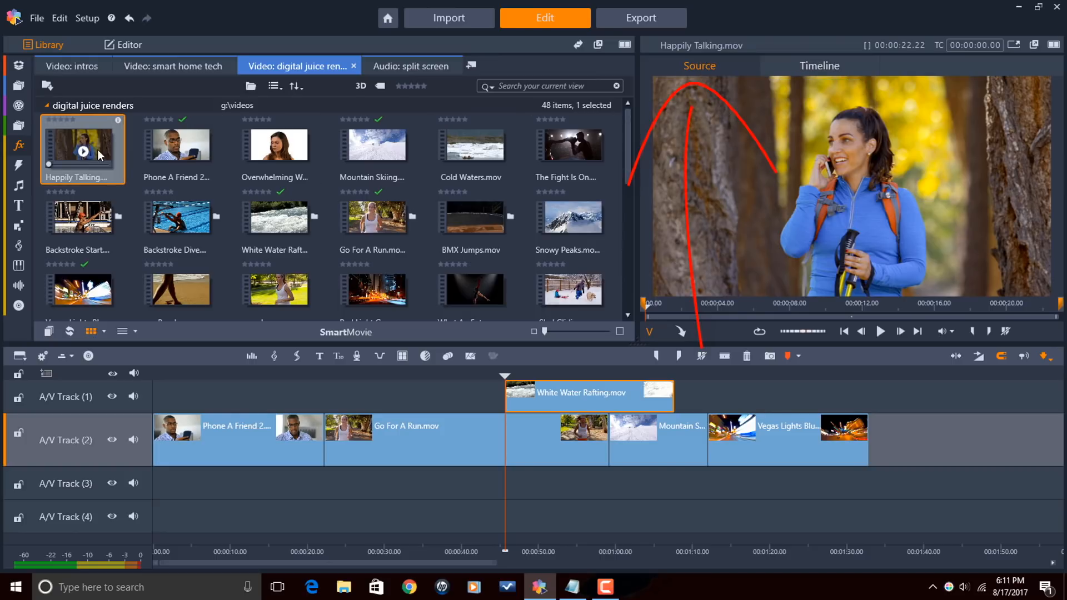
click(458, 139)
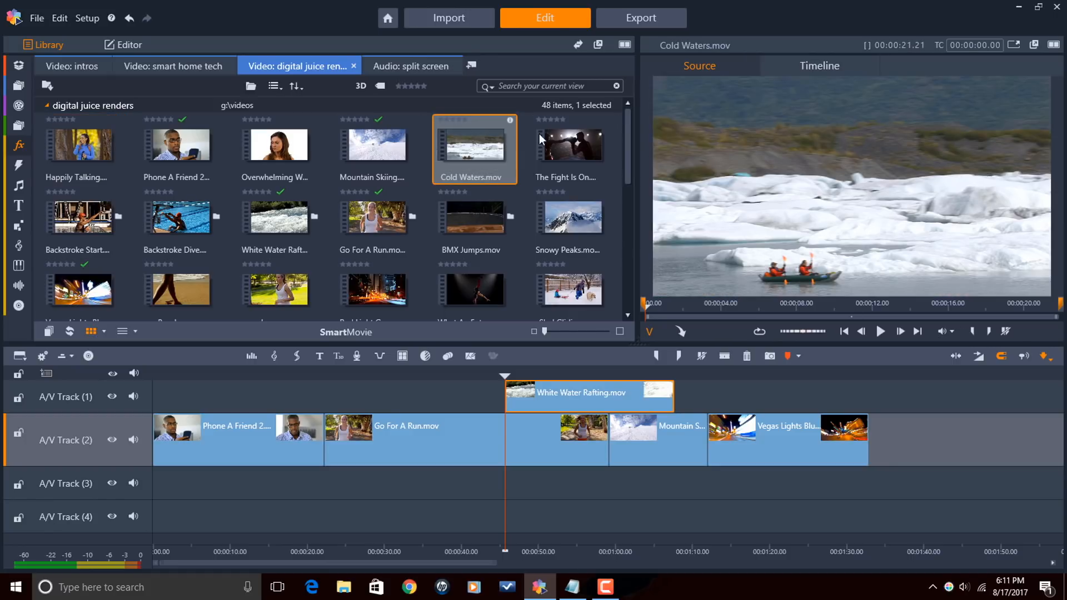
click(569, 221)
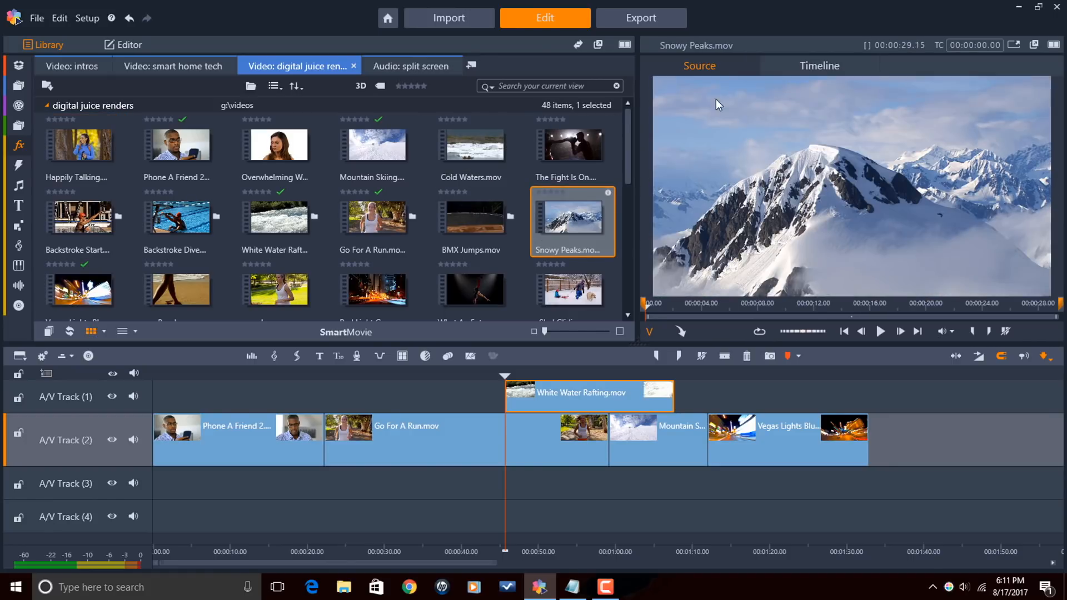
- Preview the timeline movie with looped playback, stop the loop, and shuttle forward to about 00:00:59
click(809, 66)
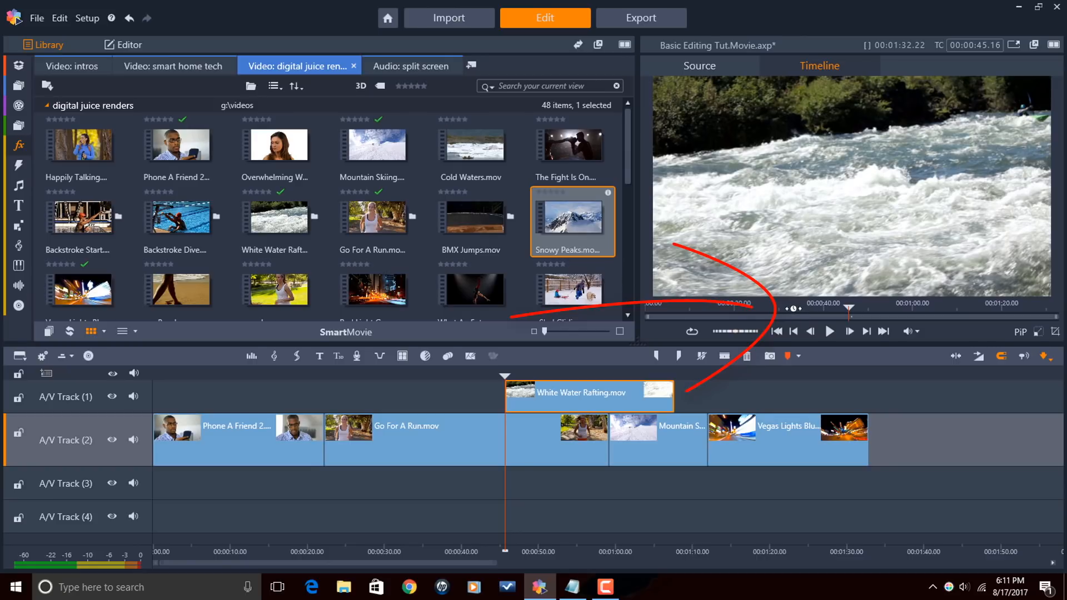
mouse_move(792, 307)
mouse_down()
mouse_move(996, 300)
mouse_move(768, 307)
mouse_up()
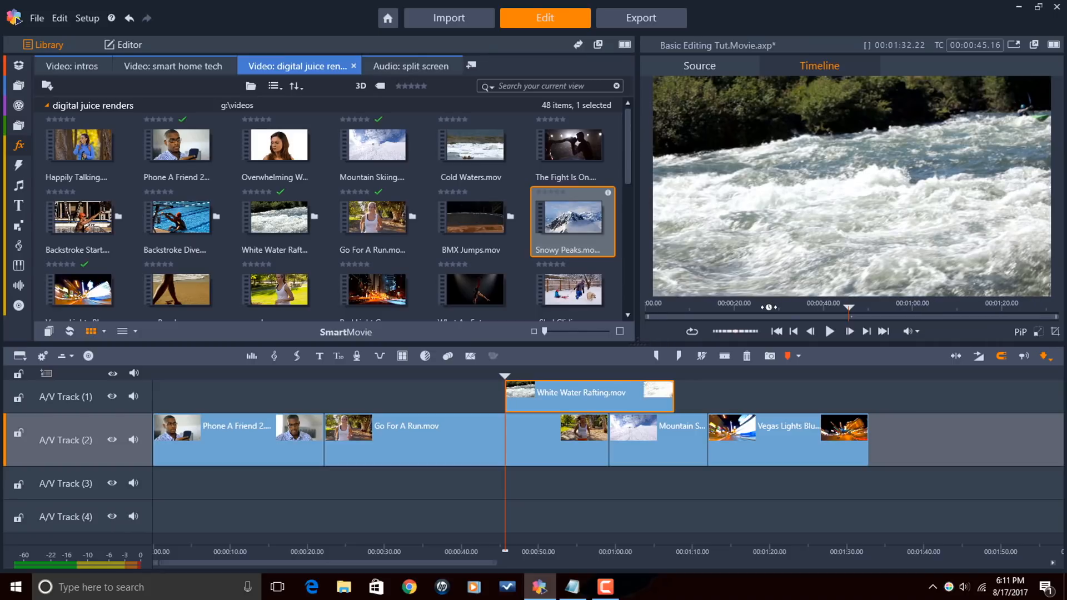
click(693, 333)
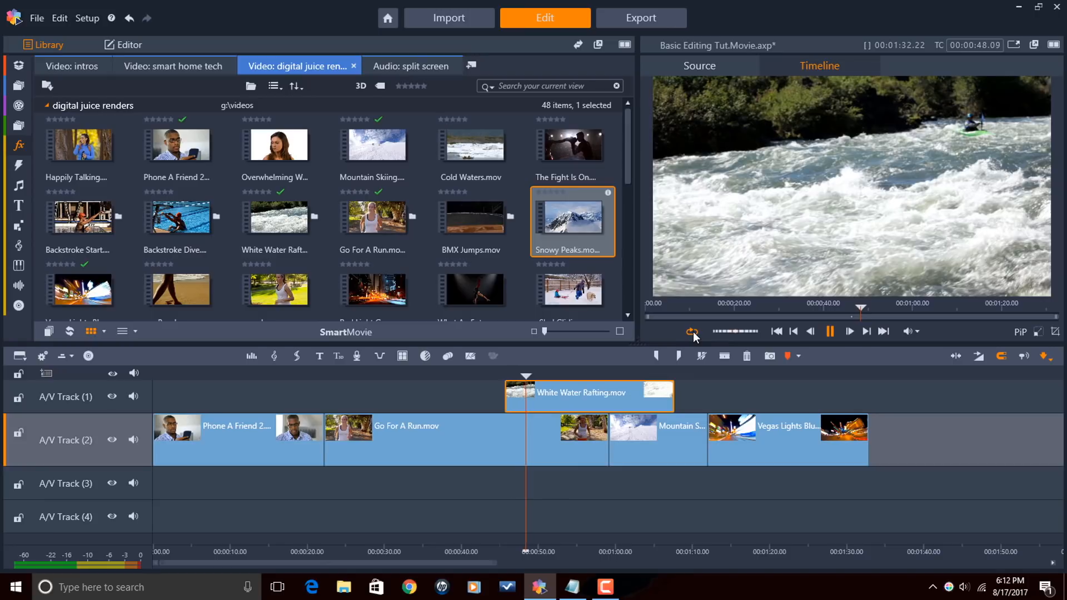
click(692, 331)
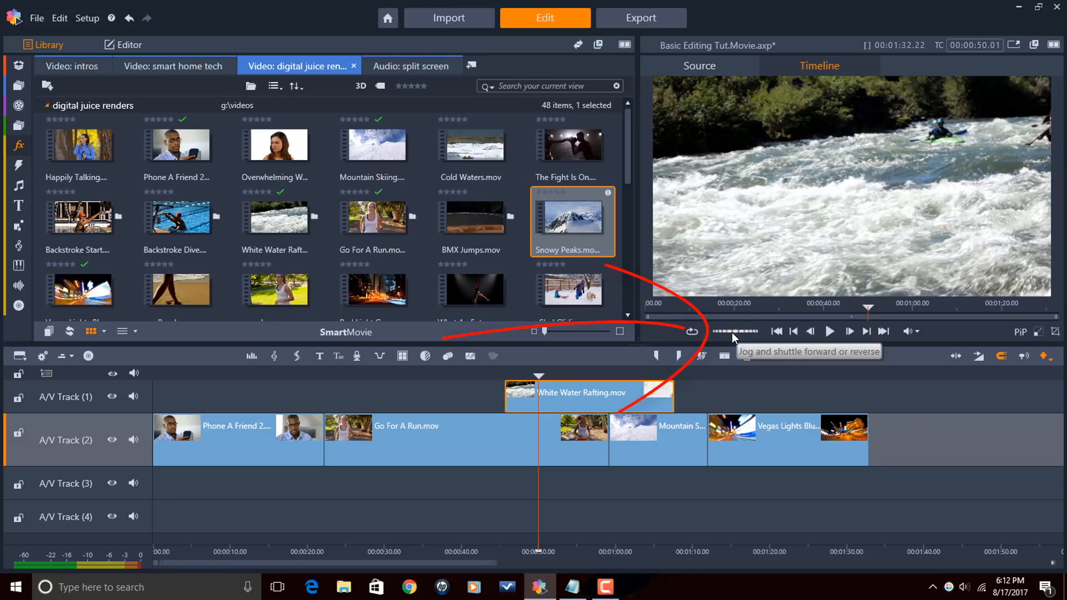
mouse_move(732, 330)
mouse_down()
mouse_move(784, 327)
mouse_move(722, 332)
mouse_move(786, 332)
mouse_move(741, 337)
mouse_up()
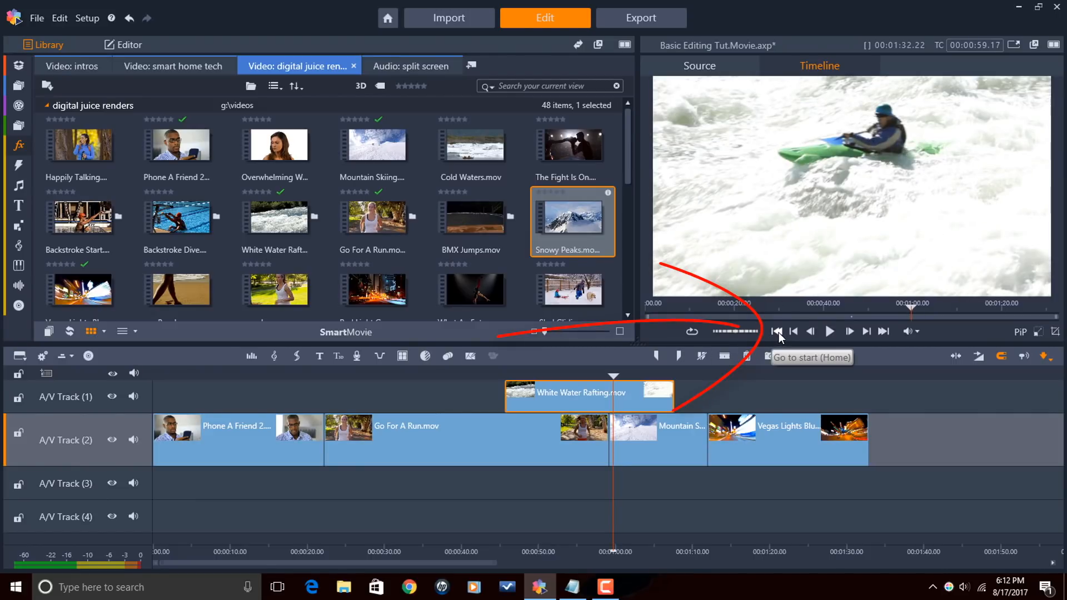
- Send the playhead to the movie's start and its end, and jump back cut by cut to the Mountain Skiing clip's start
key(Home)
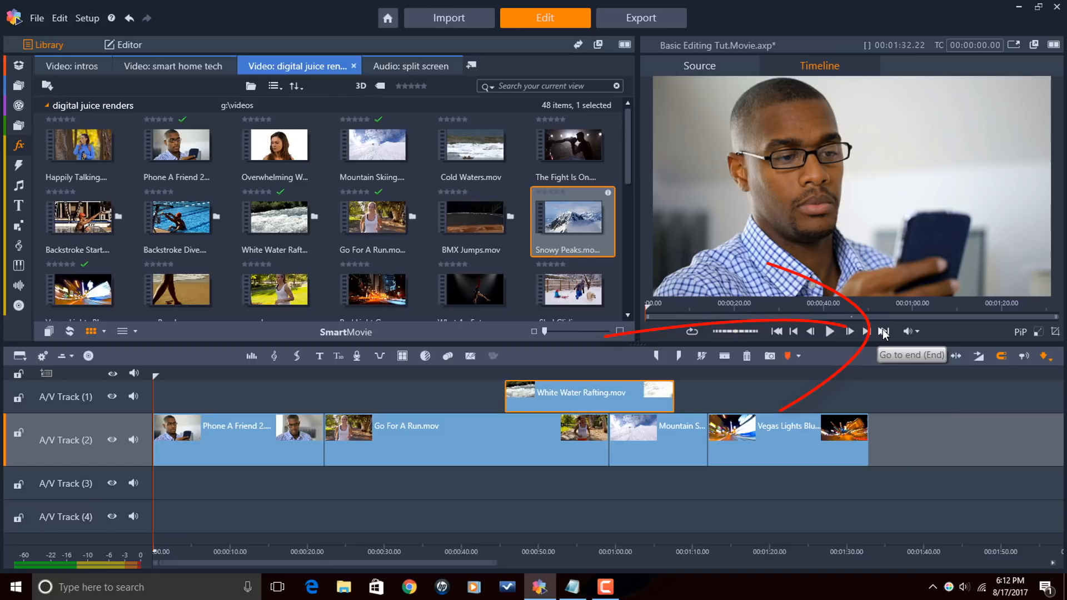
key(End)
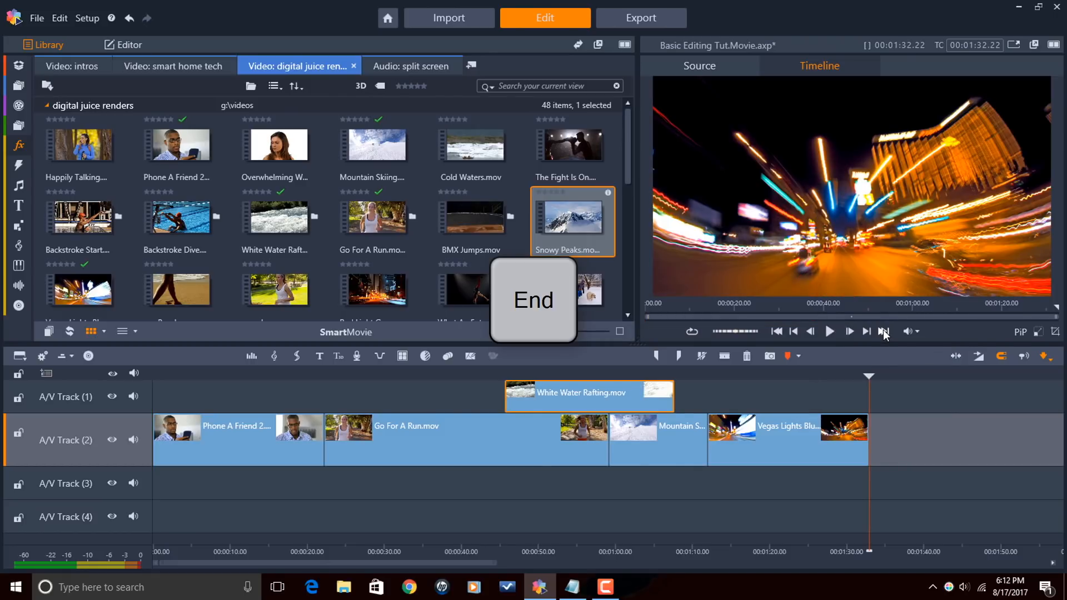
click(793, 332)
key(Page_Up)
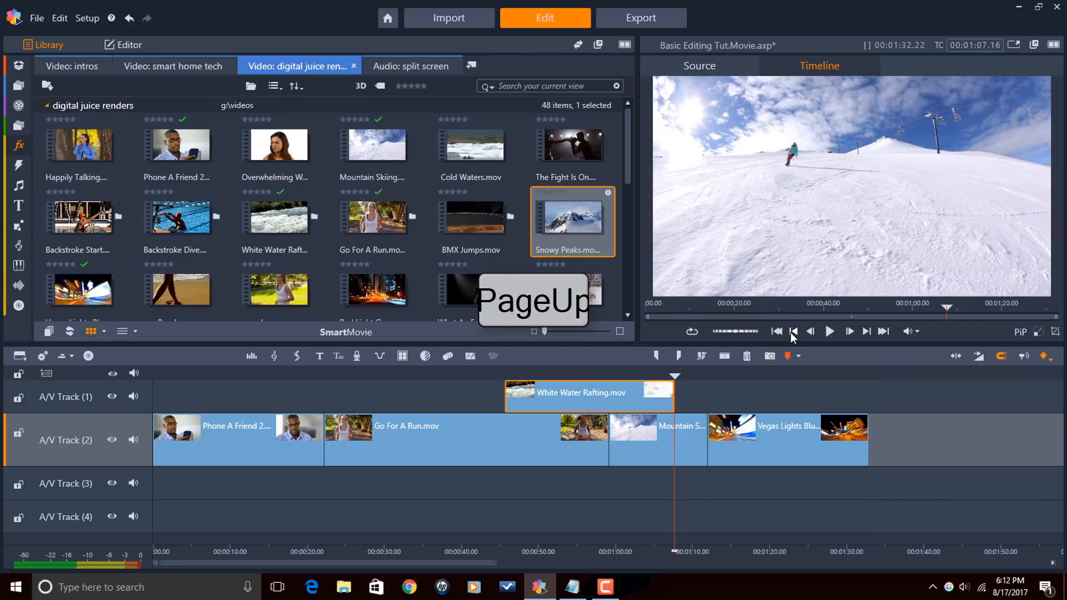
key(d)
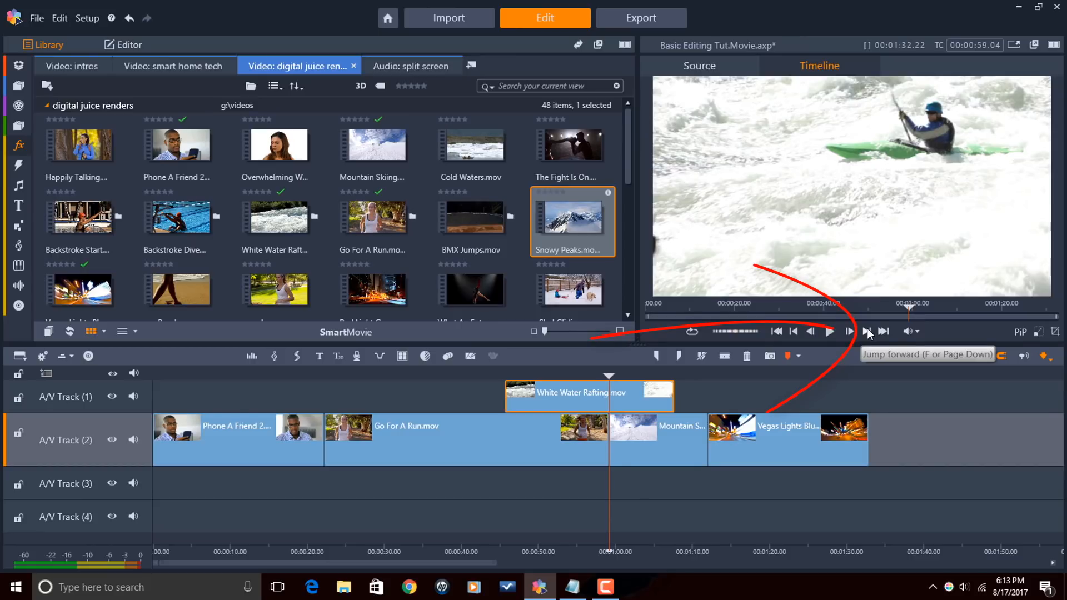
- Jump the playhead forward cut by cut to the start of the Vegas Lights clip
key(Page_Down)
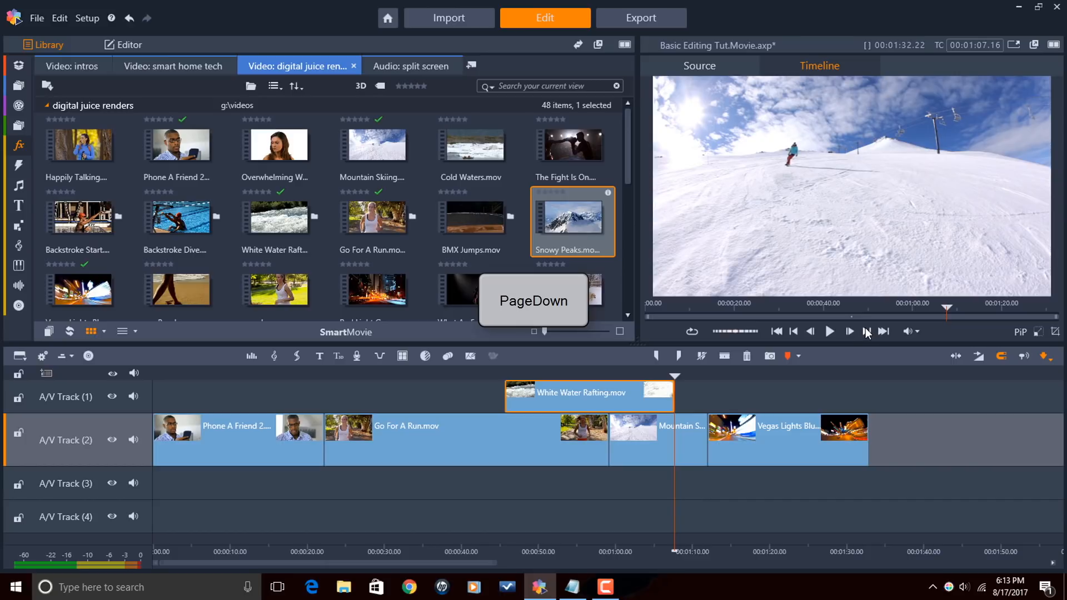
click(867, 332)
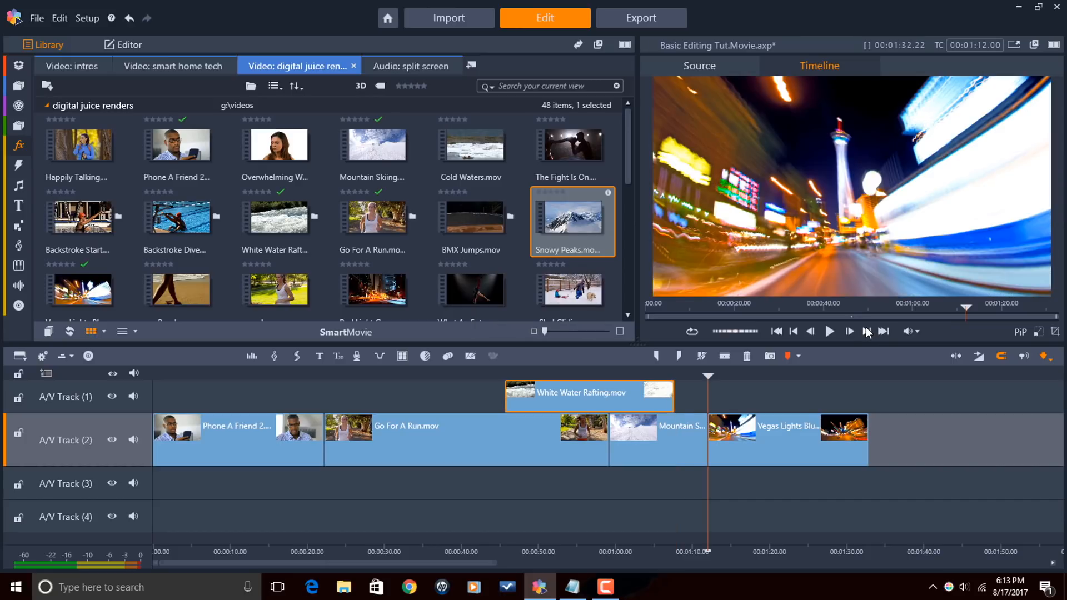
key(f)
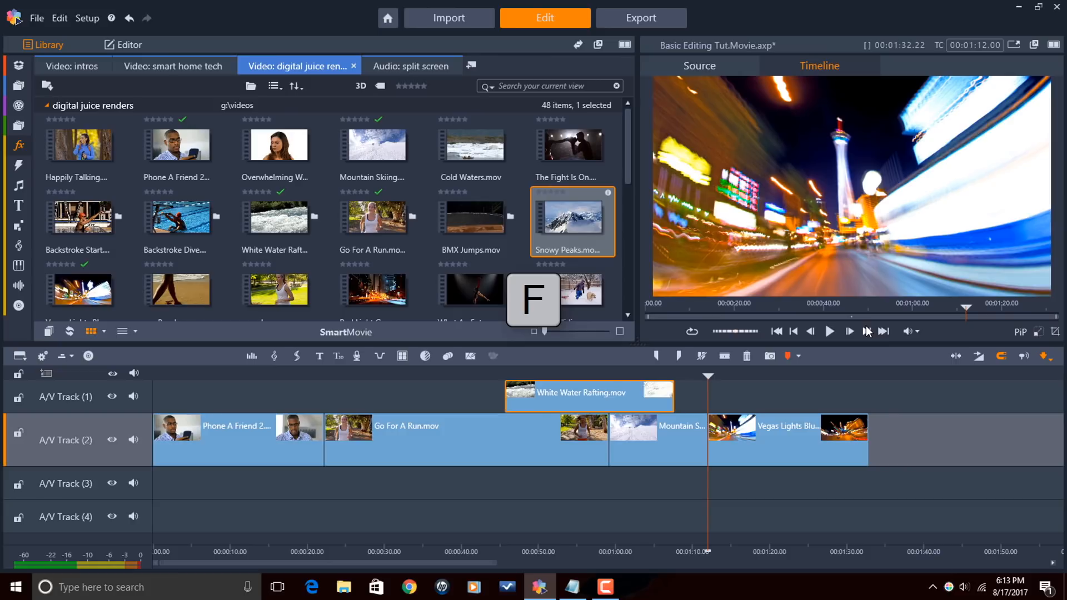
- Jump the playhead to the end of the Vegas Lights clip and step back frame by frame to 00:01:31.17
click(867, 332)
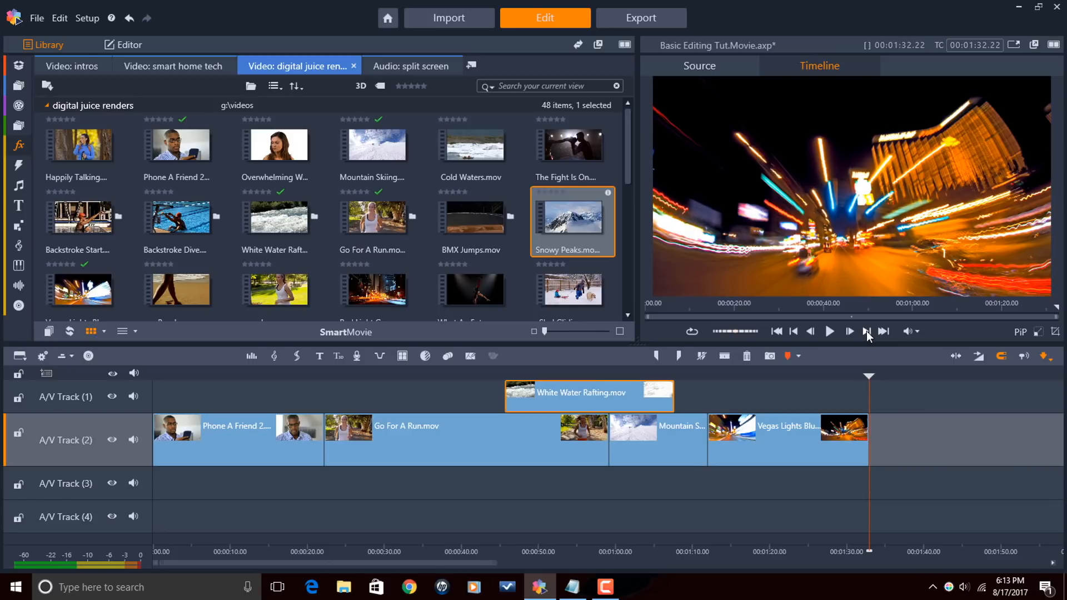
click(810, 332)
click(809, 331)
click(809, 332)
click(809, 332)
click(810, 332)
click(809, 331)
click(809, 332)
click(809, 332)
key(Left)
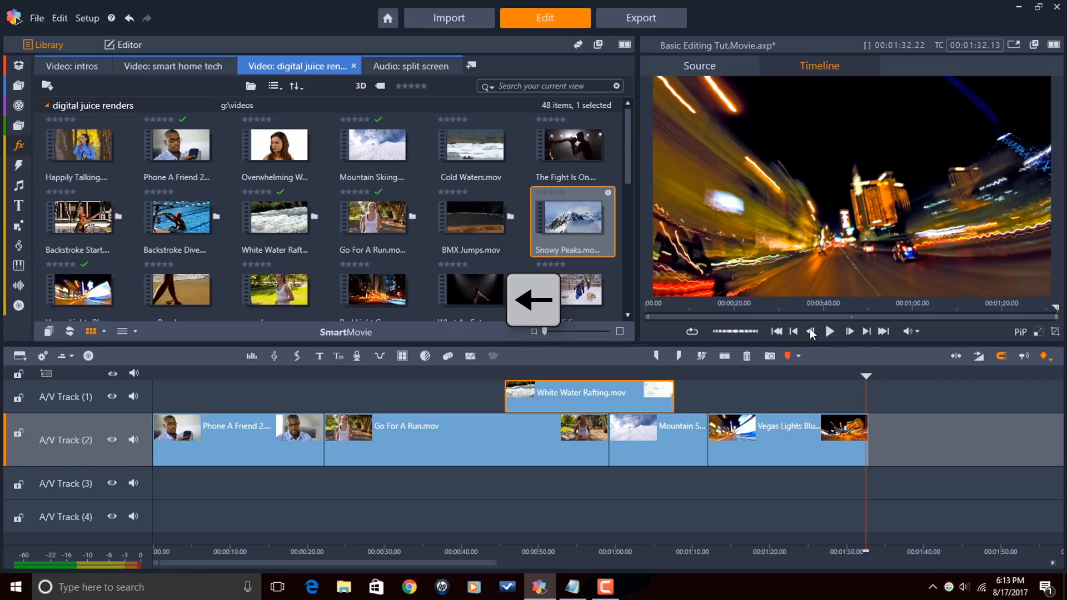
key(Left)
key(Left)
key(Left)
key(Left)
key(Left)
key(Left)
key(Left)
key(Left)
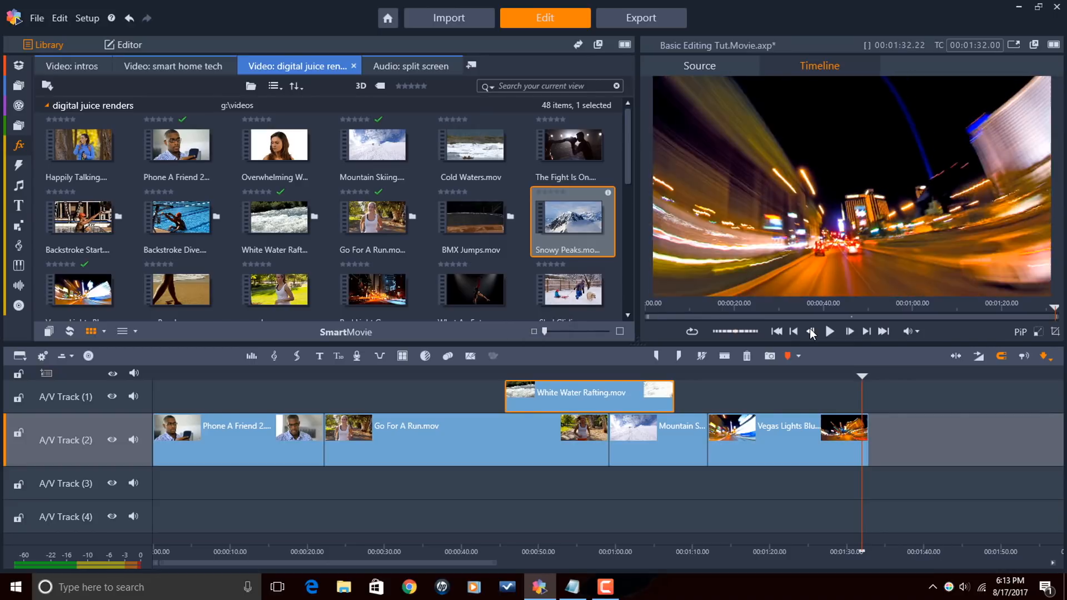
click(810, 332)
click(810, 331)
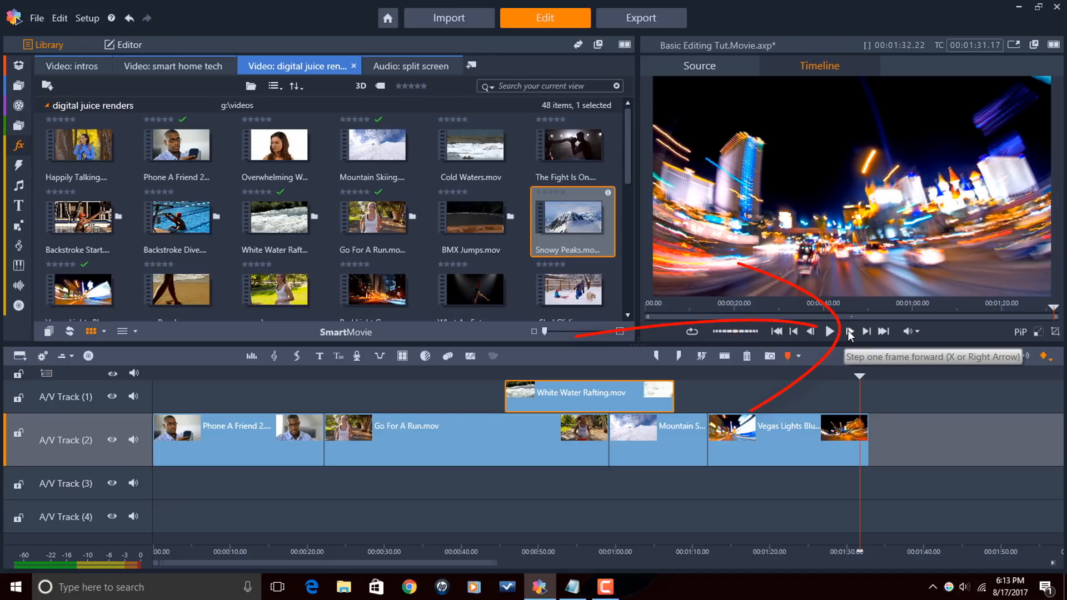
- Step the playhead forward frame by frame through the Vegas Lights clip to 00:01:32.12
click(850, 332)
click(849, 332)
click(848, 332)
click(848, 332)
click(848, 332)
click(848, 332)
click(848, 332)
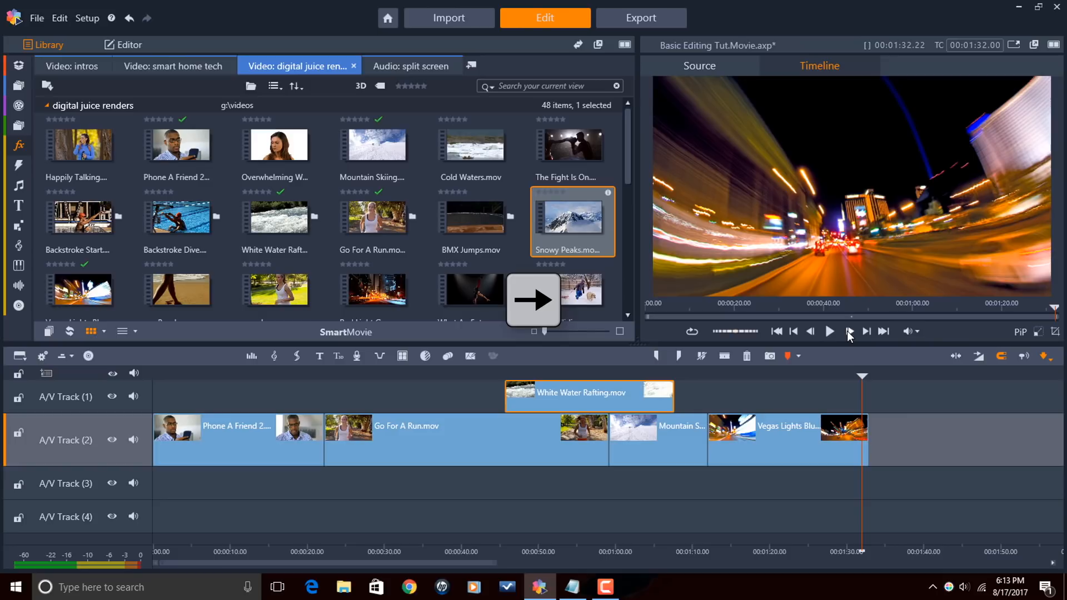
key(Right)
key(Right)
key(Right)
key(Right)
key(Right)
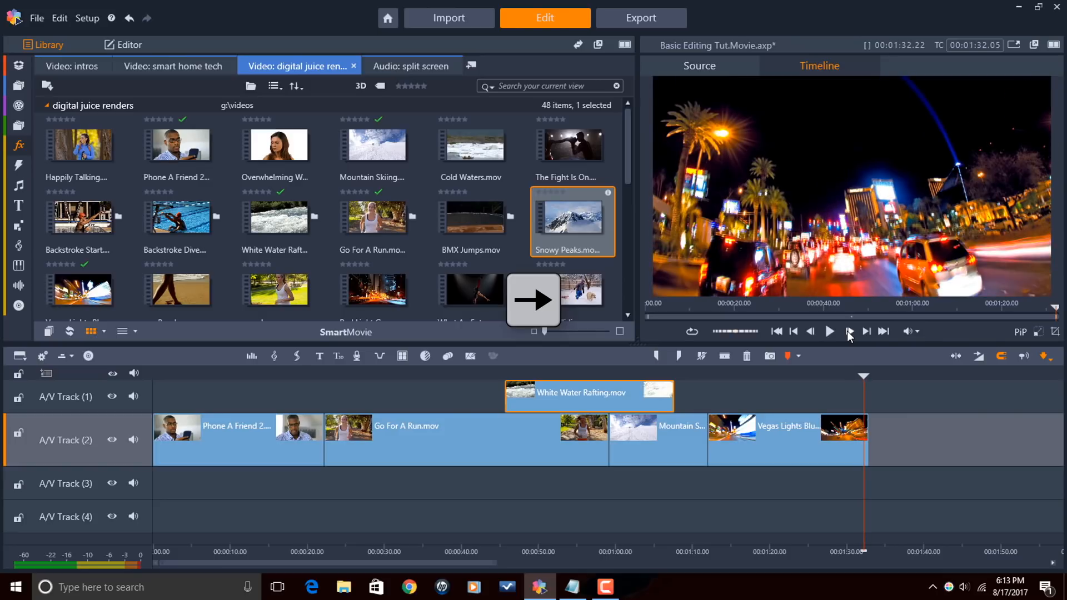
key(x)
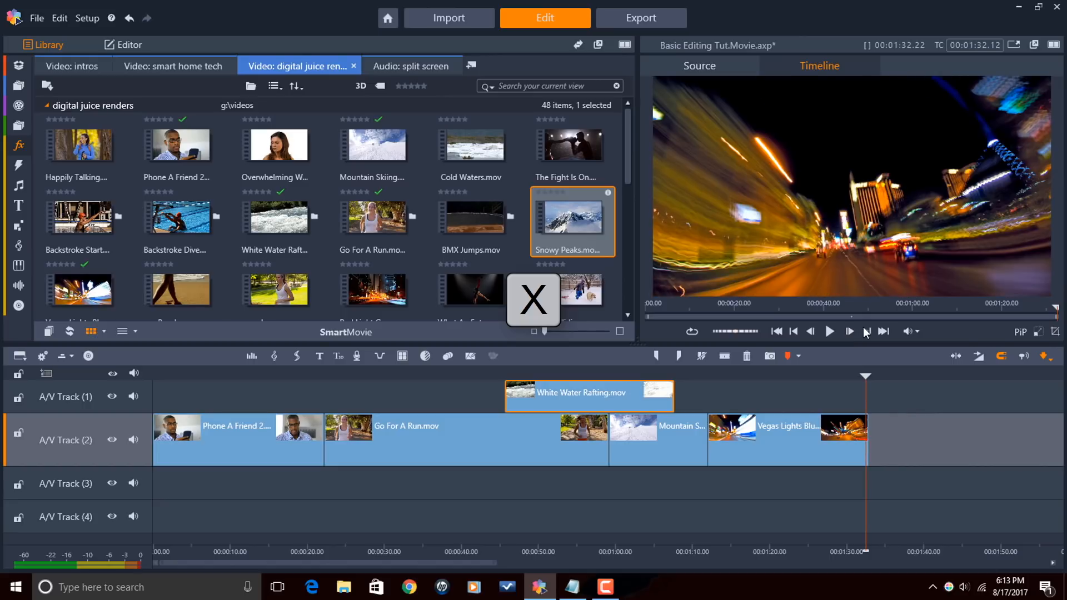
- Play and pause the timeline from 00:00:42.22 to 00:00:47.15, and try the preview's system volume and mute control
click(483, 375)
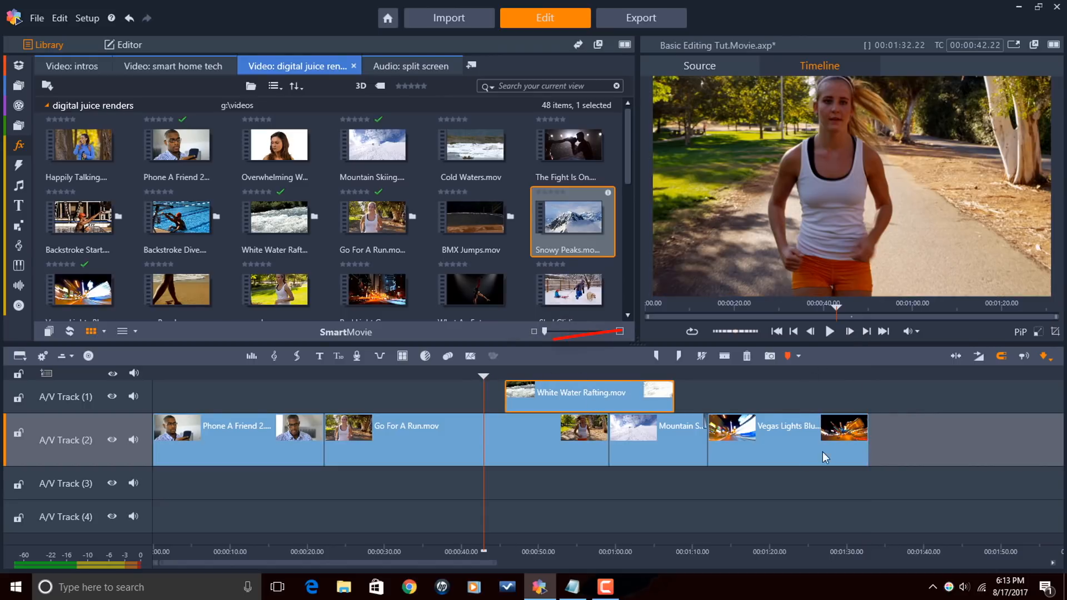
click(828, 332)
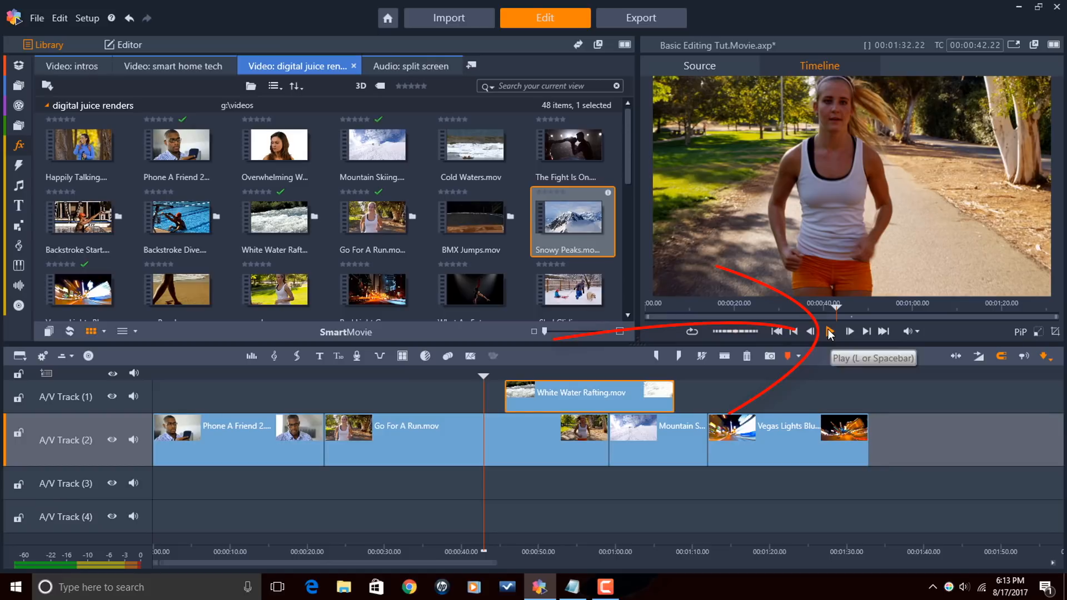
key(space)
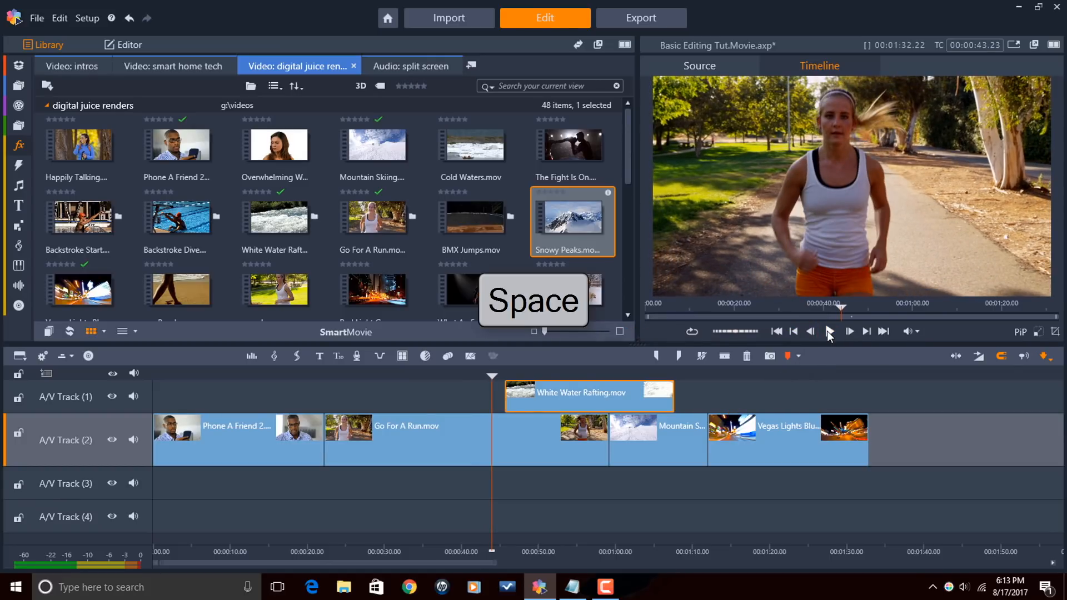
key(space)
key(l)
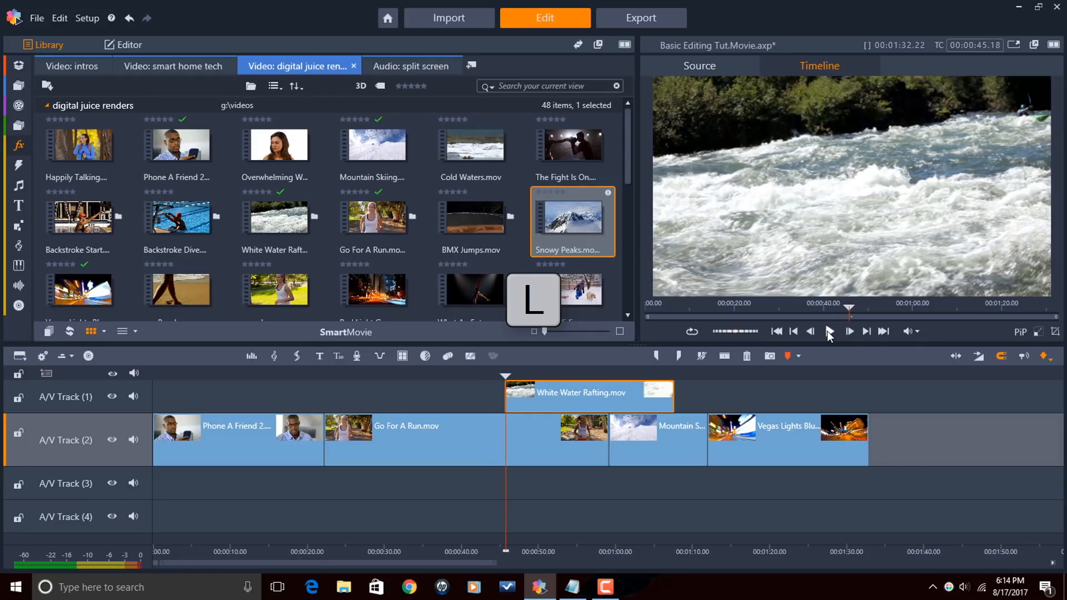
key(l)
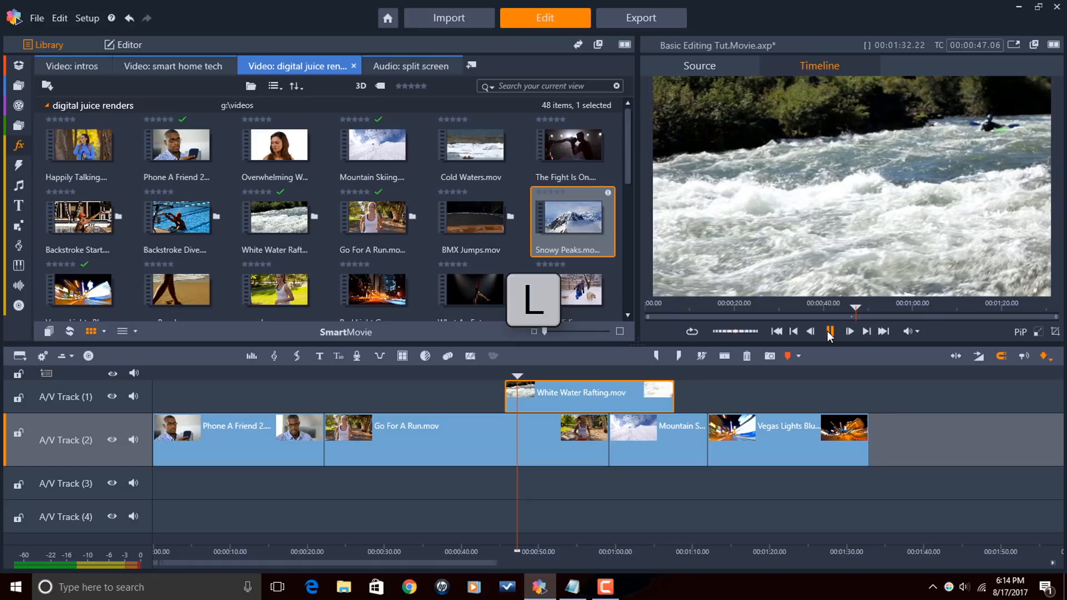
click(830, 331)
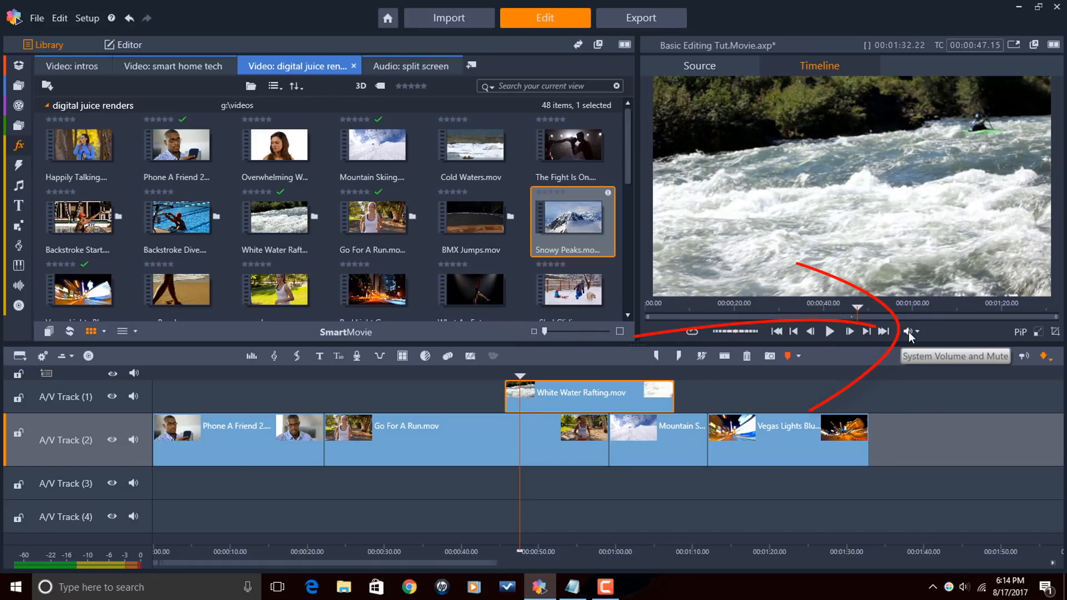
click(908, 332)
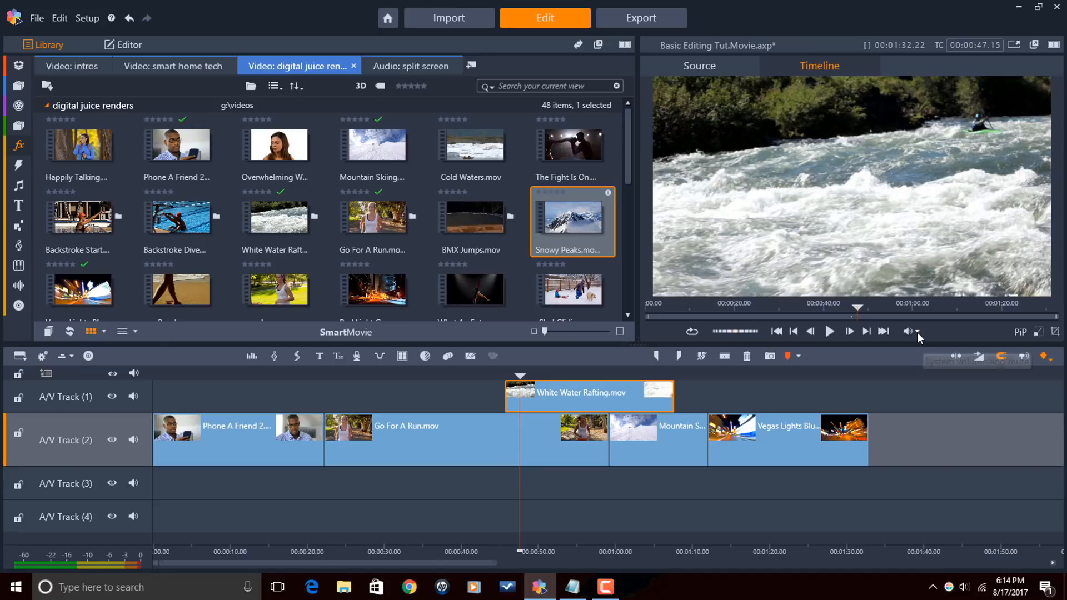
click(917, 332)
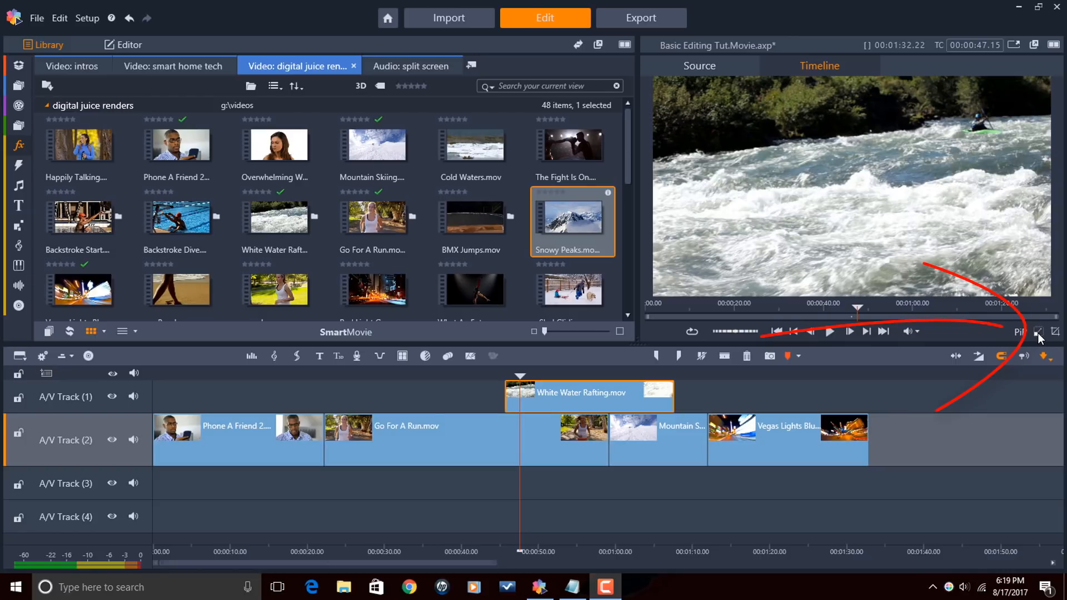
- Try scaling the White Water Rafting clip as a picture-in-picture over the Go For A Run clip, and undo the scaling
click(1038, 333)
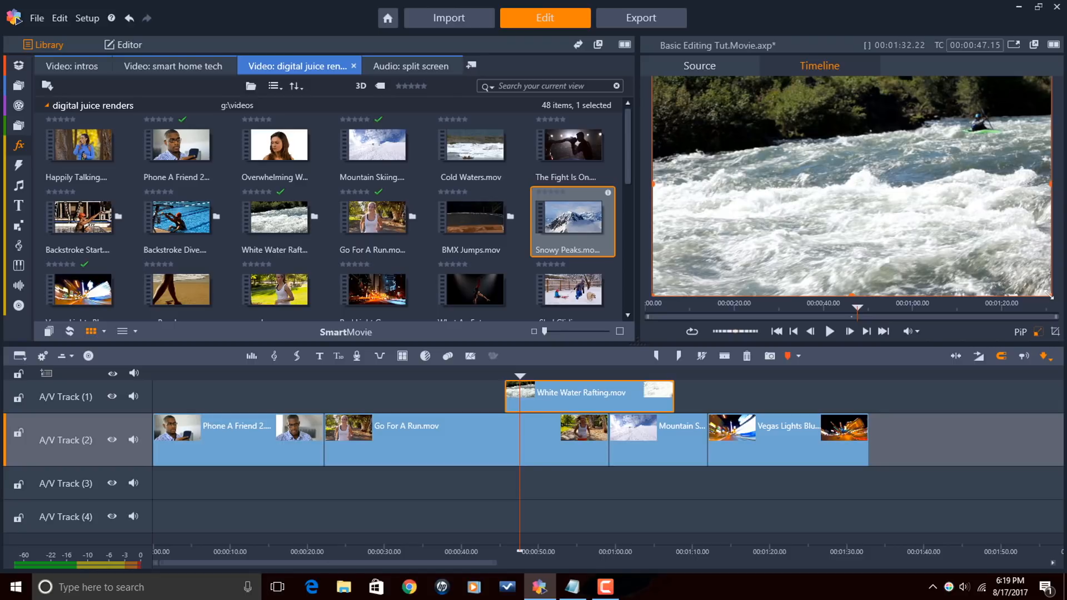
drag(1050, 296, 839, 176)
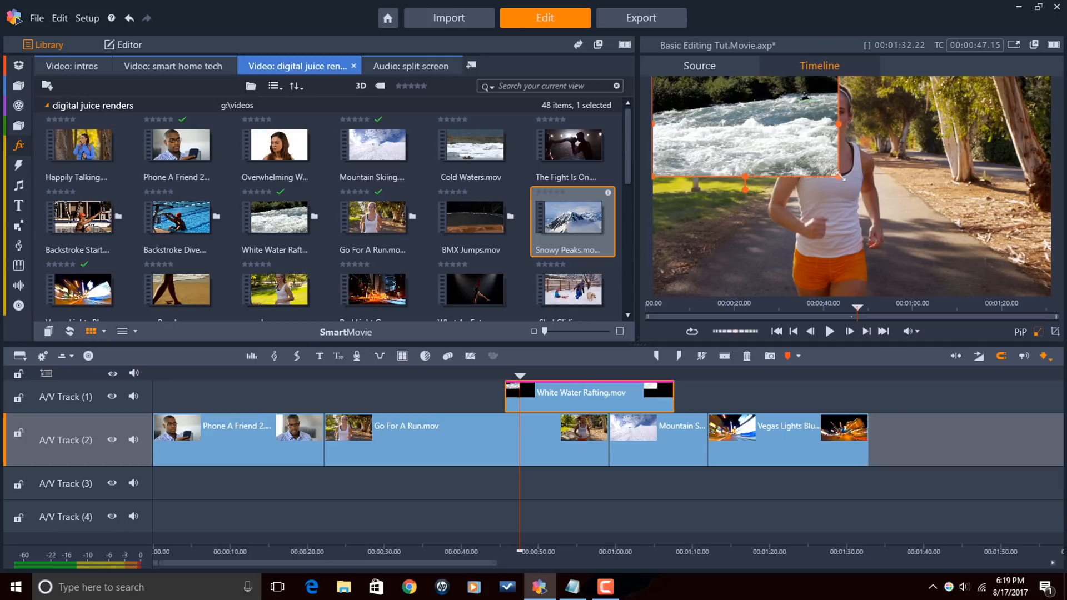
drag(838, 177, 995, 270)
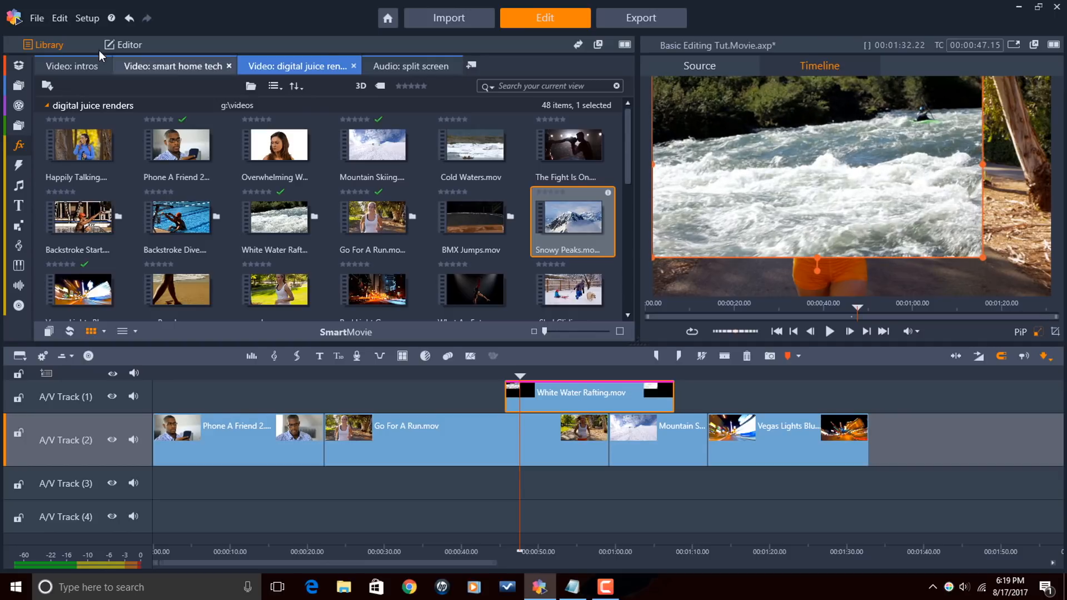
click(129, 19)
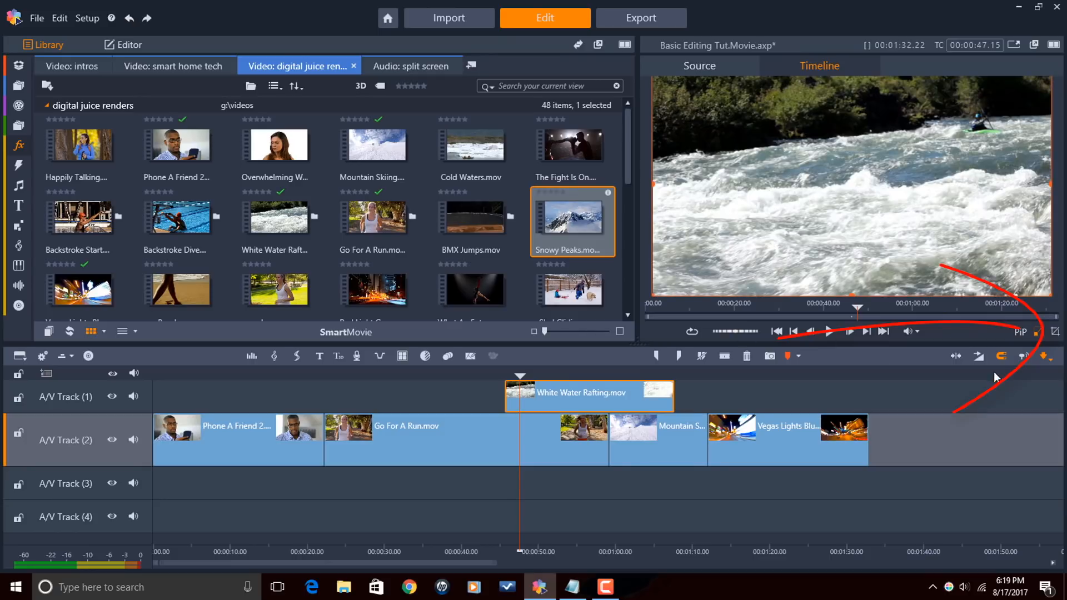
- Try cropping the White Water Rafting clip from its right side and lower corner in the preview, and undo the crops
click(1055, 332)
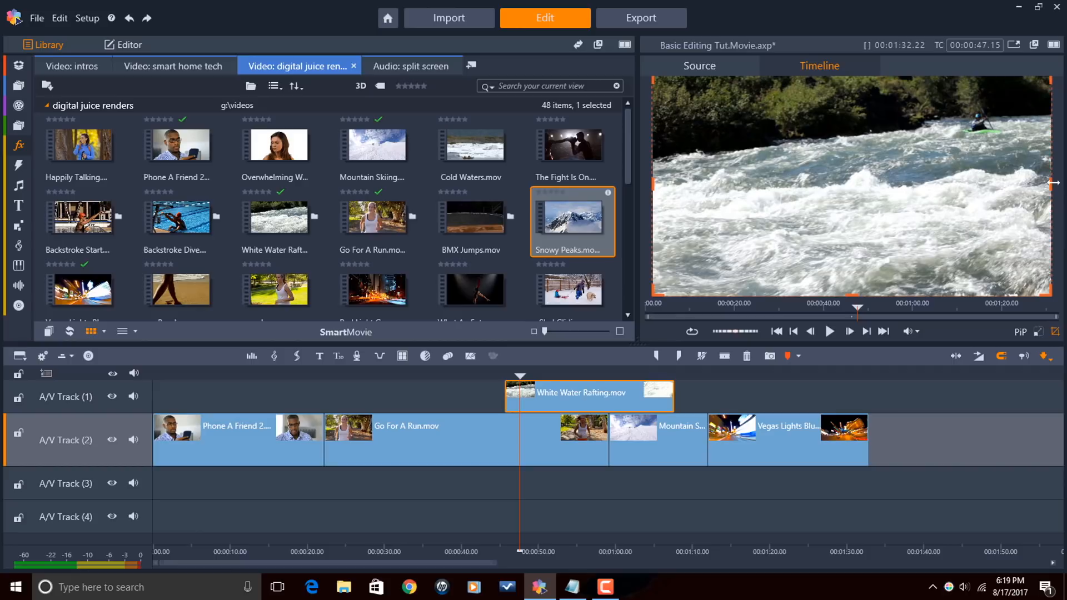
drag(1050, 187, 958, 187)
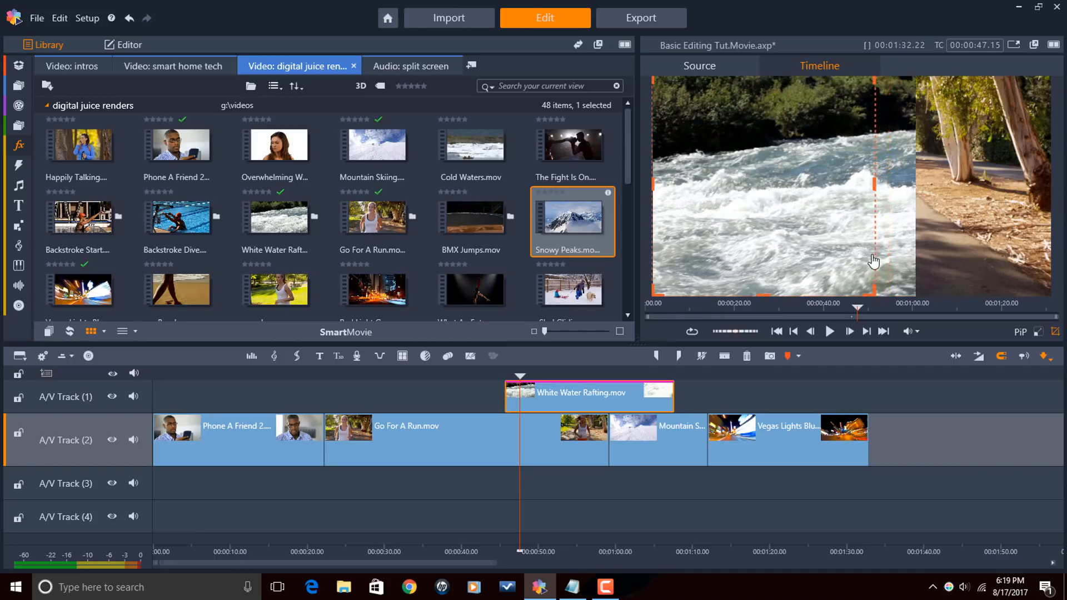
drag(868, 291, 796, 217)
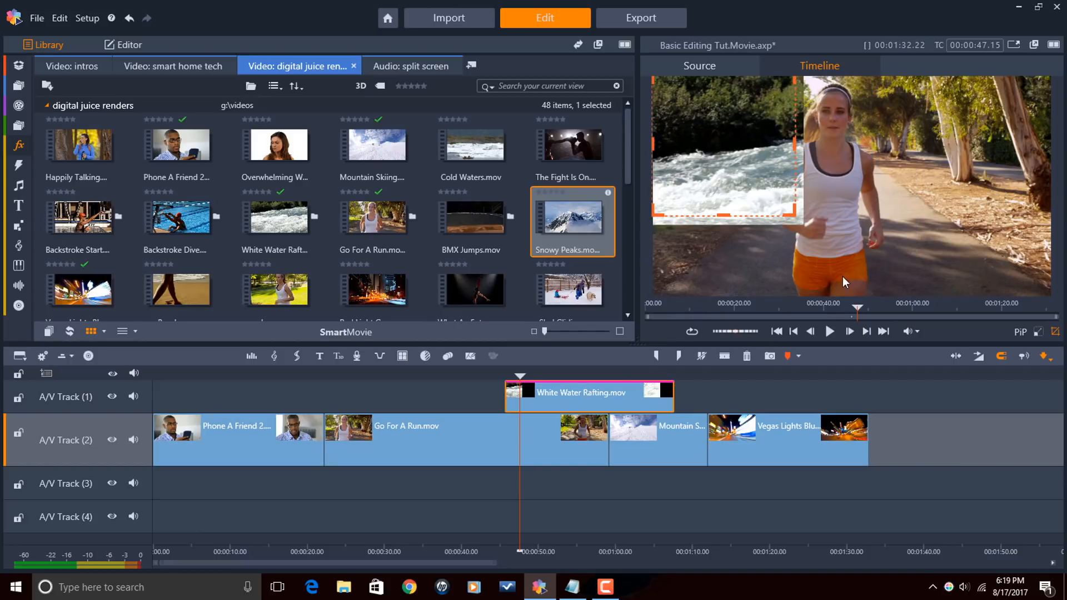
click(130, 23)
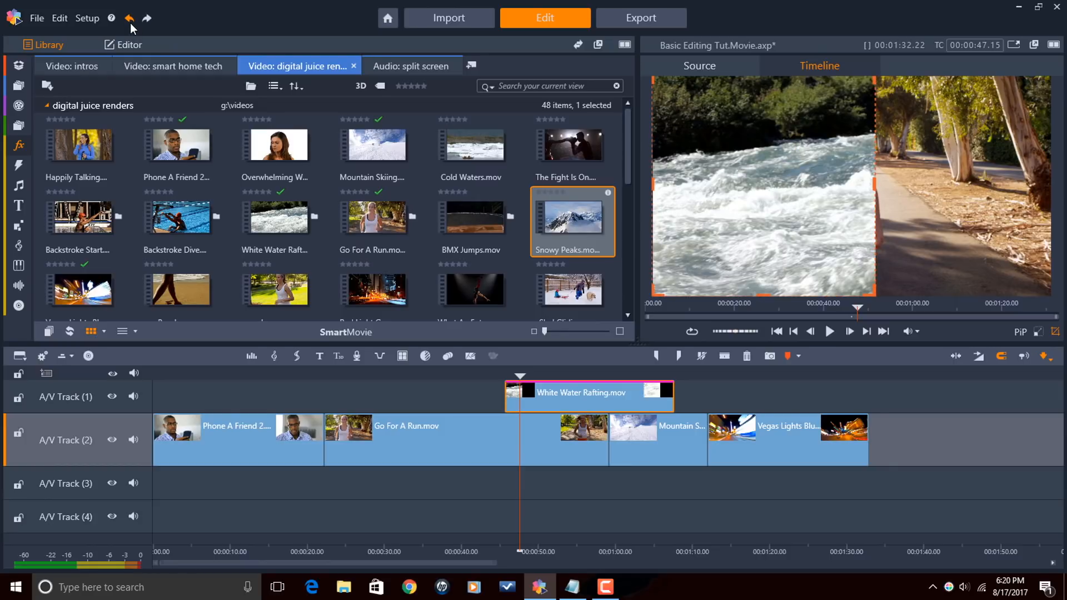
click(130, 22)
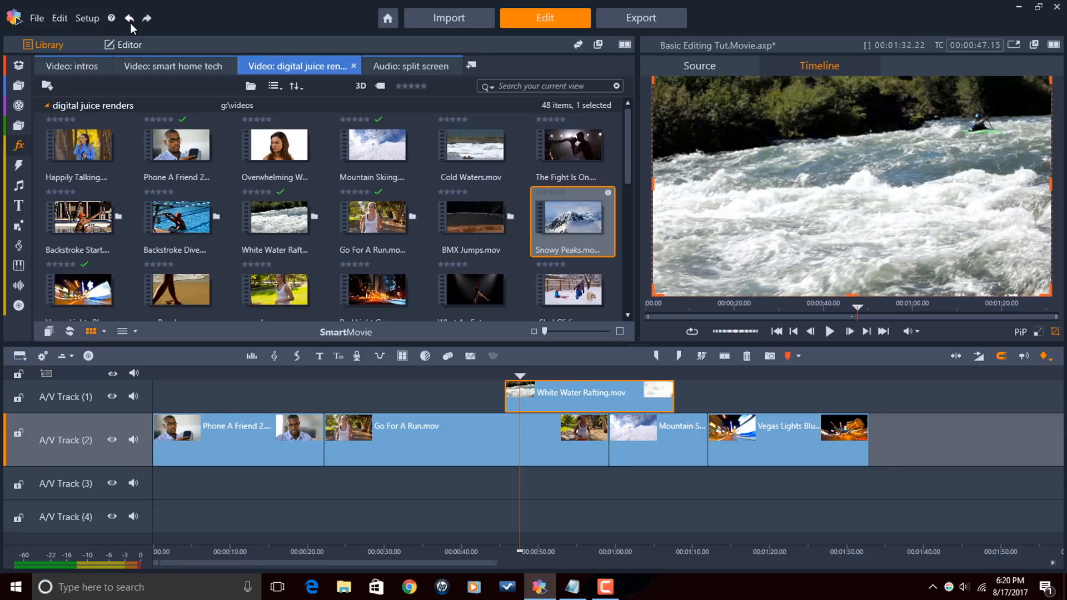
click(1056, 332)
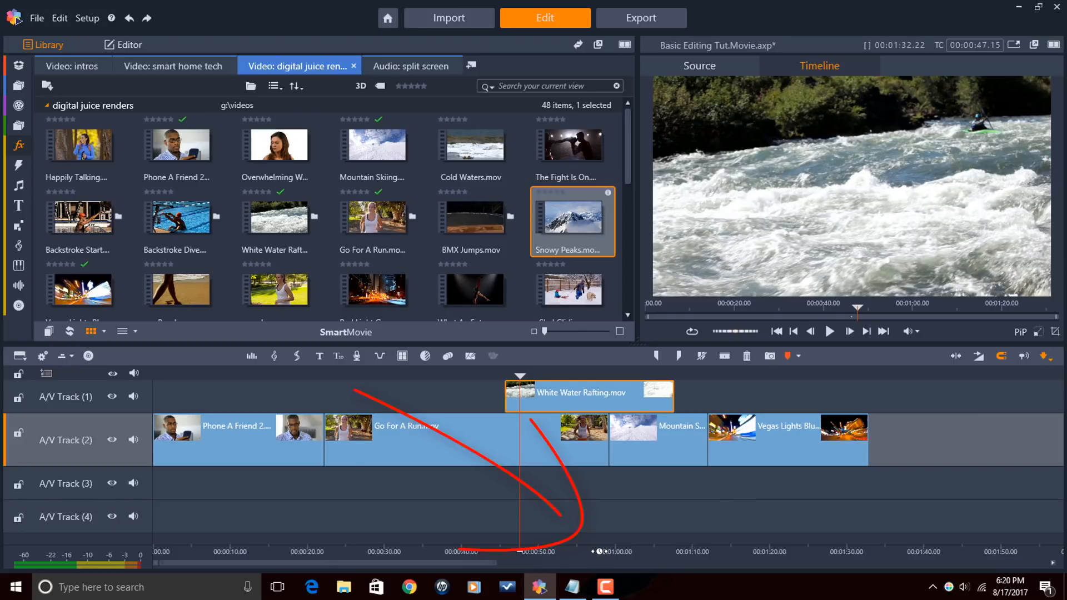
- Zoom the timeline in and out around the playhead, ending with all the movie's clips in view
mouse_move(578, 553)
mouse_down()
mouse_move(924, 554)
mouse_move(553, 568)
mouse_move(600, 560)
mouse_move(576, 556)
mouse_up()
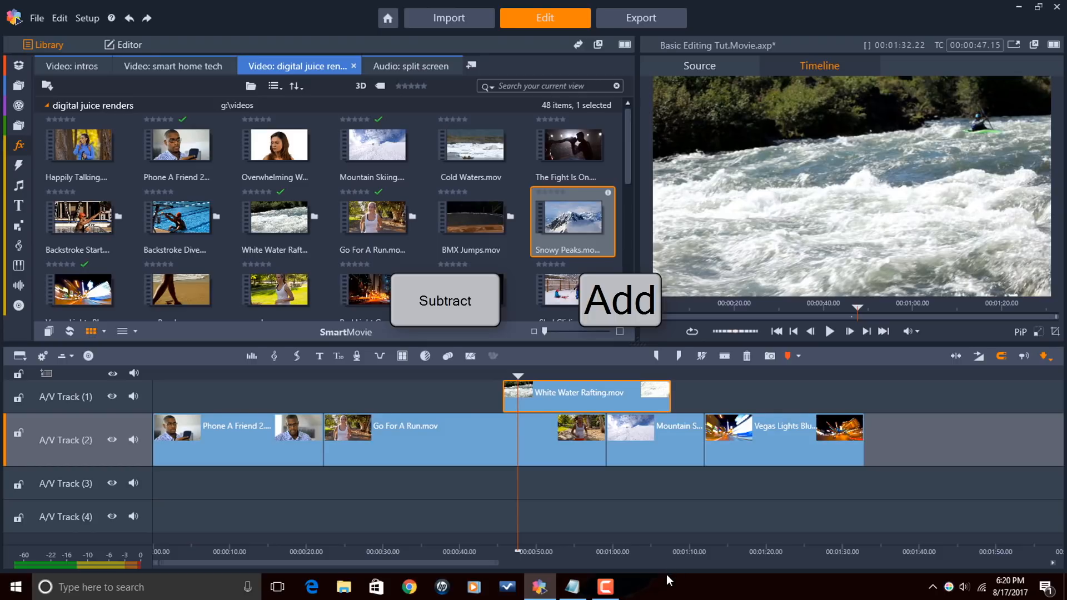
key(KP_Add)
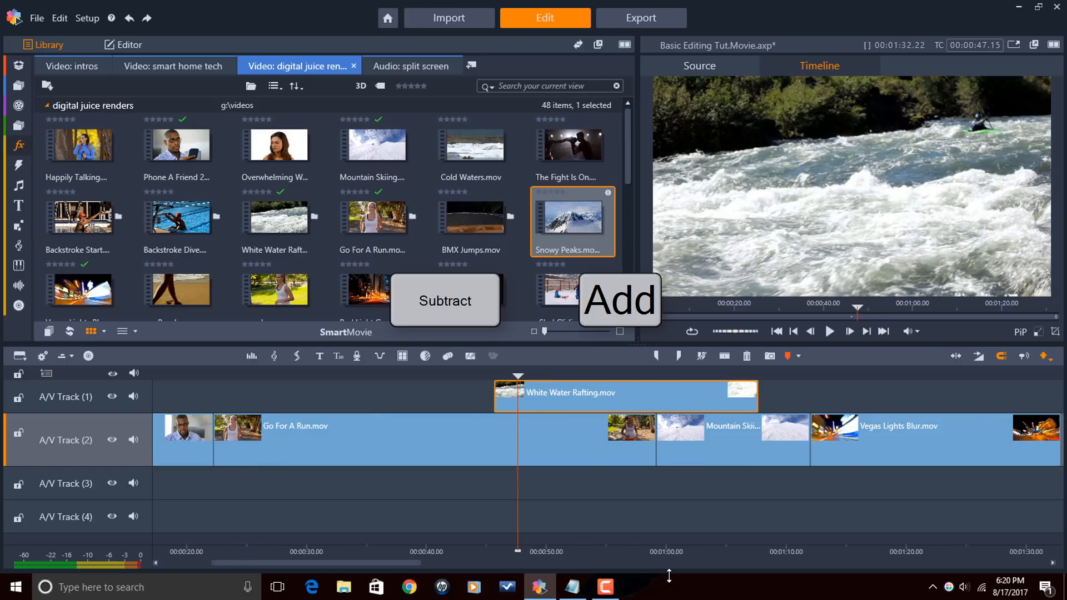
key(KP_Add)
key(KP_Subtract)
key(KP_Subtract)
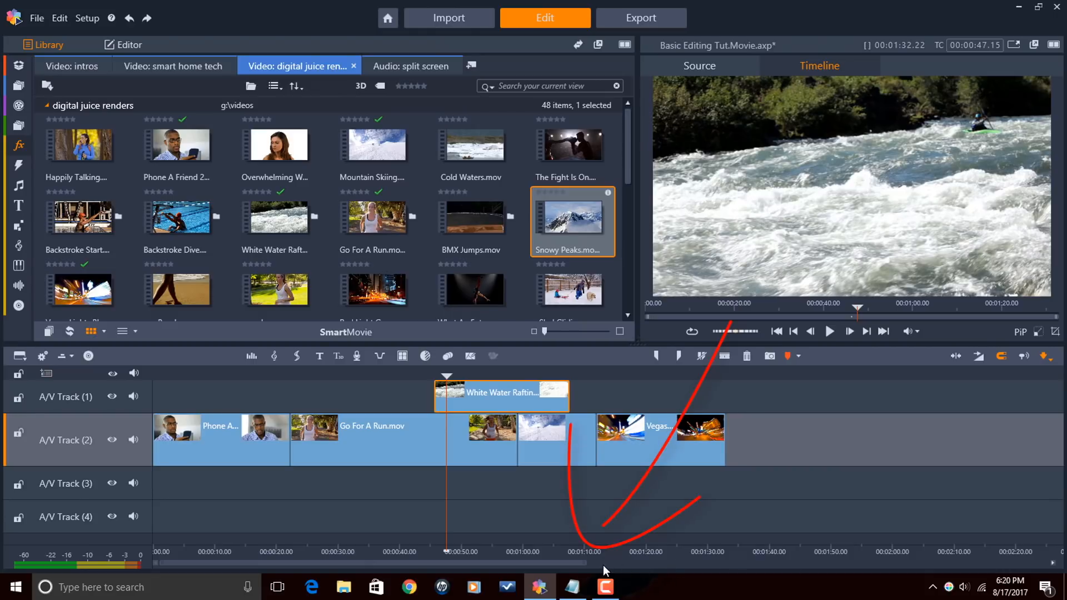
mouse_move(586, 563)
mouse_down()
mouse_move(778, 564)
mouse_move(353, 572)
mouse_up()
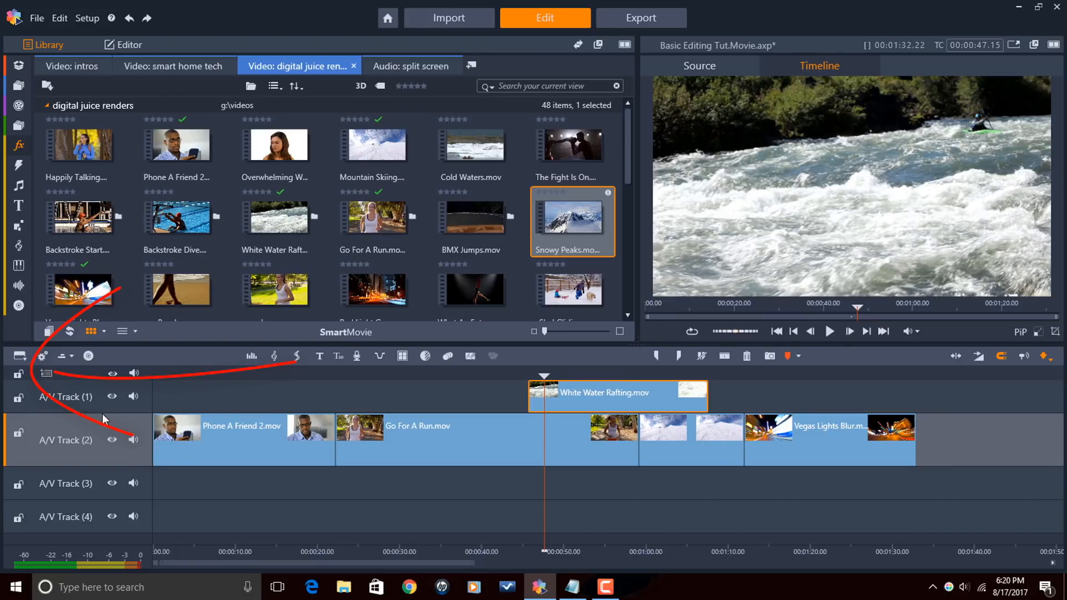
- Lock and unlock all timeline tracks together, and do the same for A/V Track (1) alone
click(17, 375)
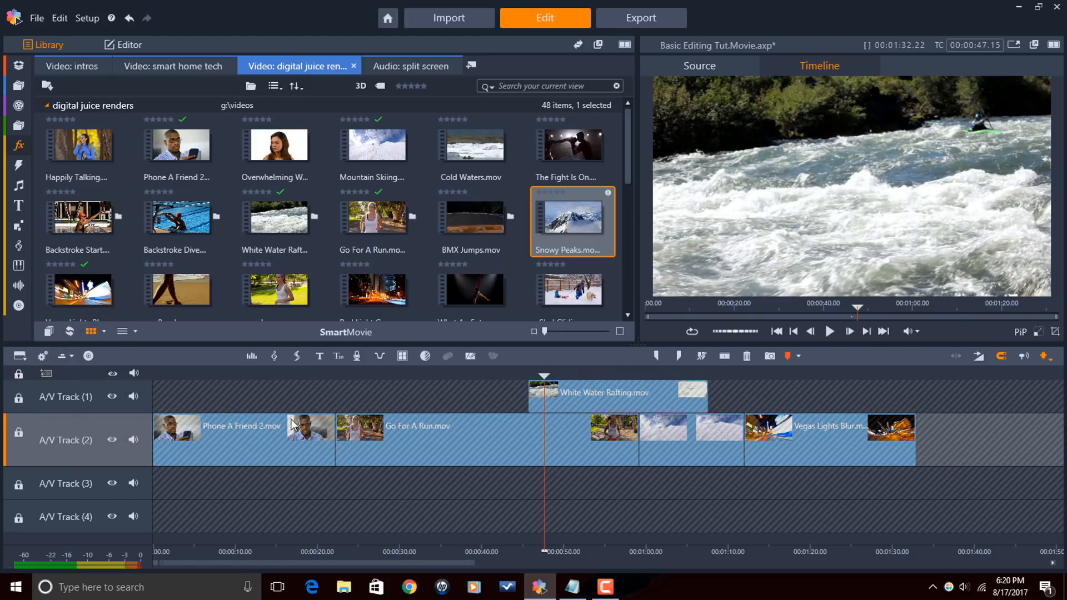
click(17, 374)
click(17, 399)
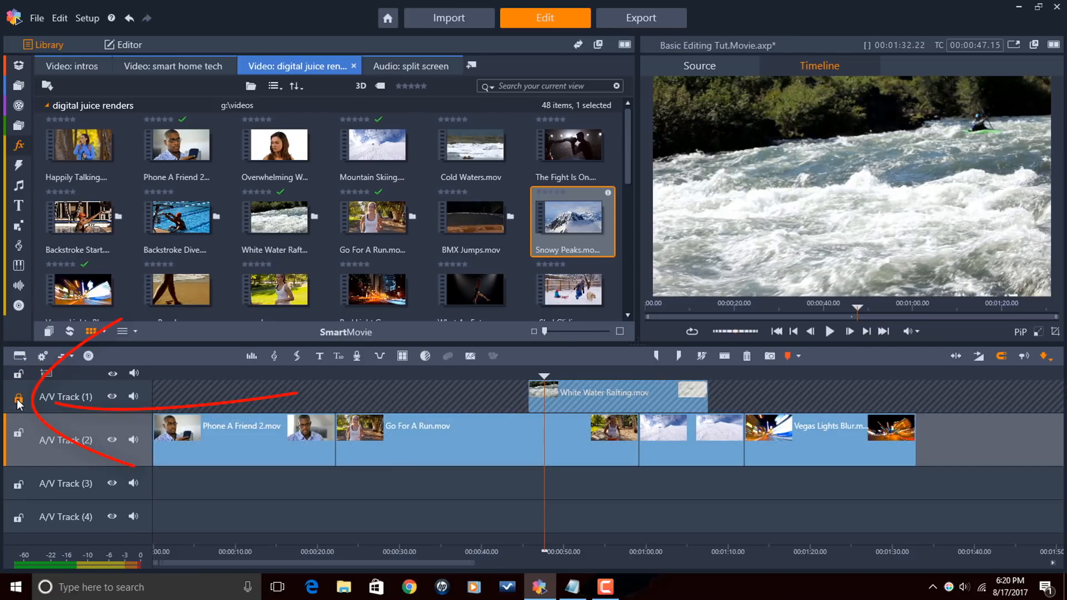
click(18, 398)
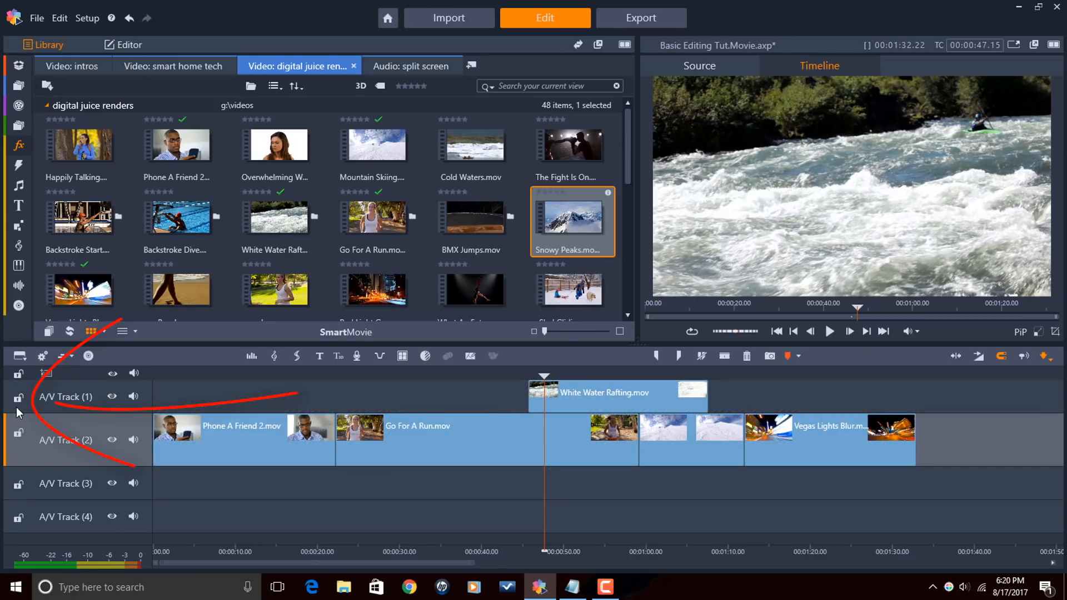
- Hide and show the video of A/V Track (1), and mute the track's audio
click(112, 397)
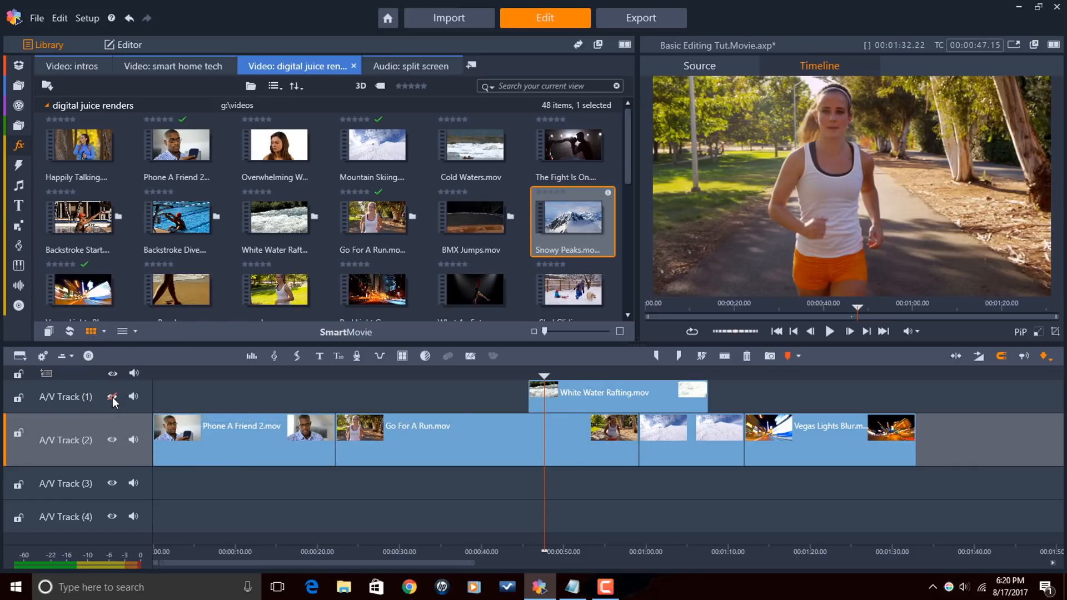
click(113, 397)
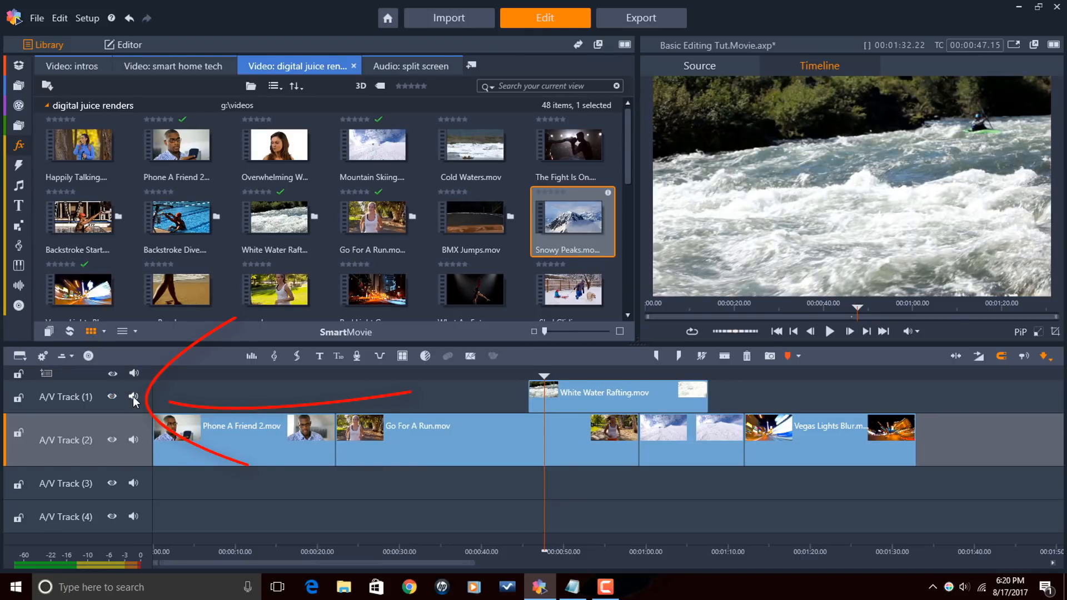
click(133, 397)
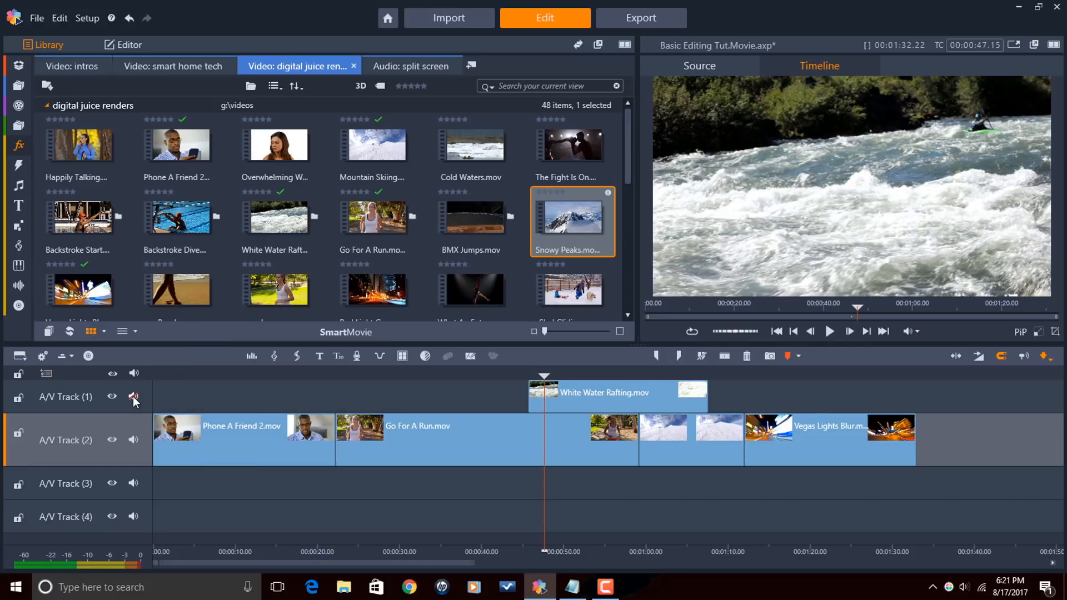
- Unmute the audio of A/V Track (1) and examine the track options for A/V Track (2)
click(133, 397)
right_click(83, 429)
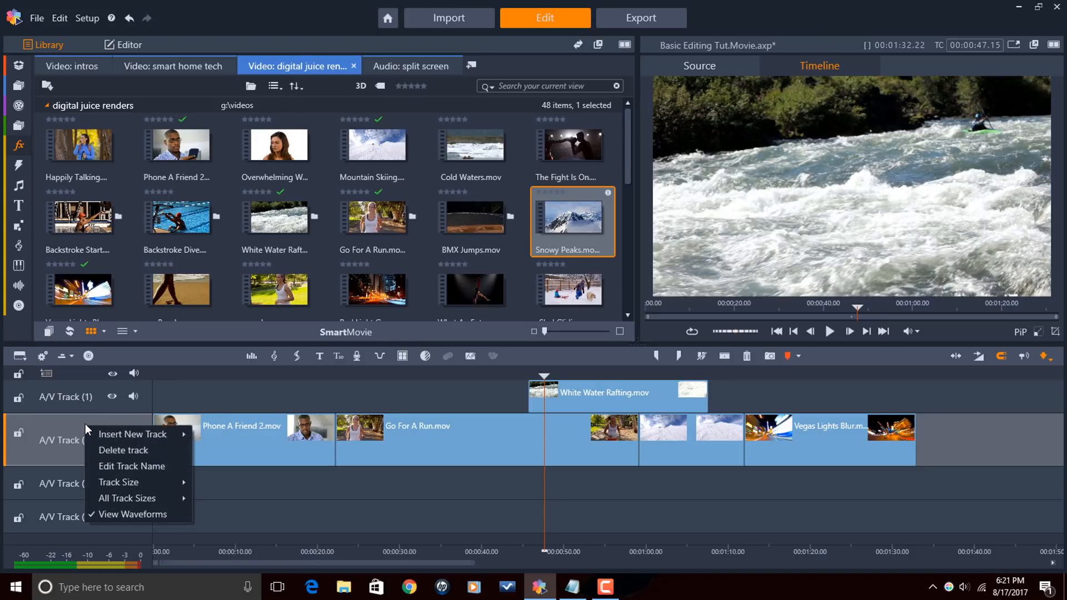
mouse_move(113, 432)
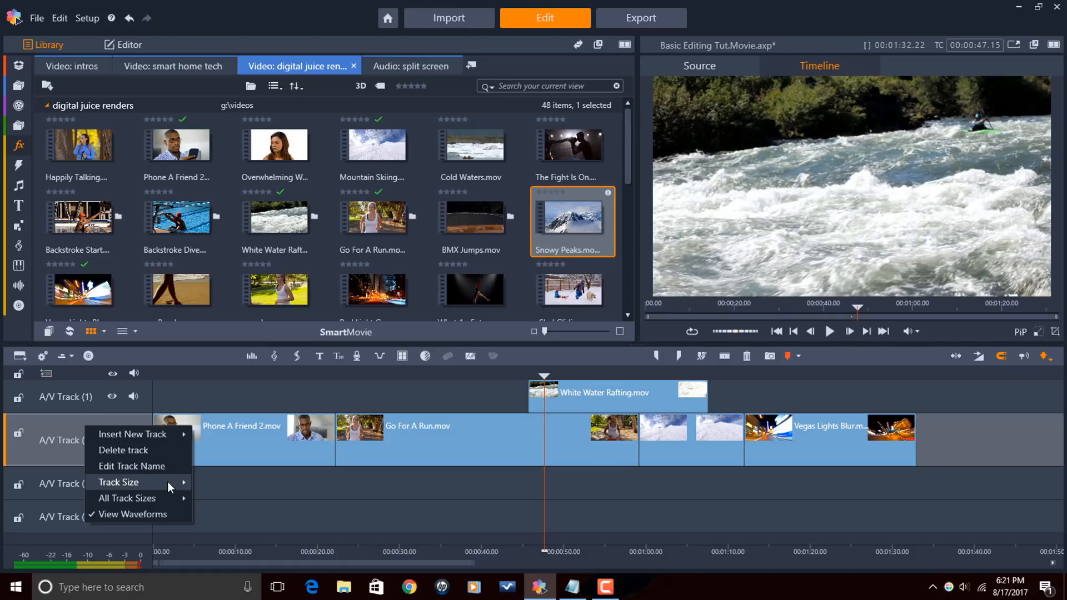
mouse_move(168, 481)
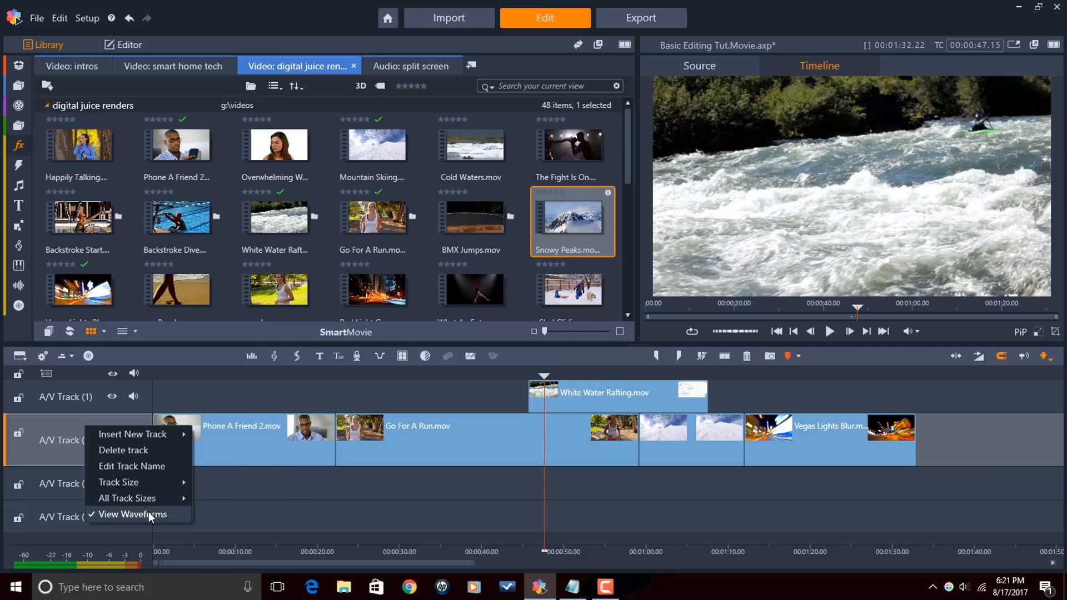
click(269, 491)
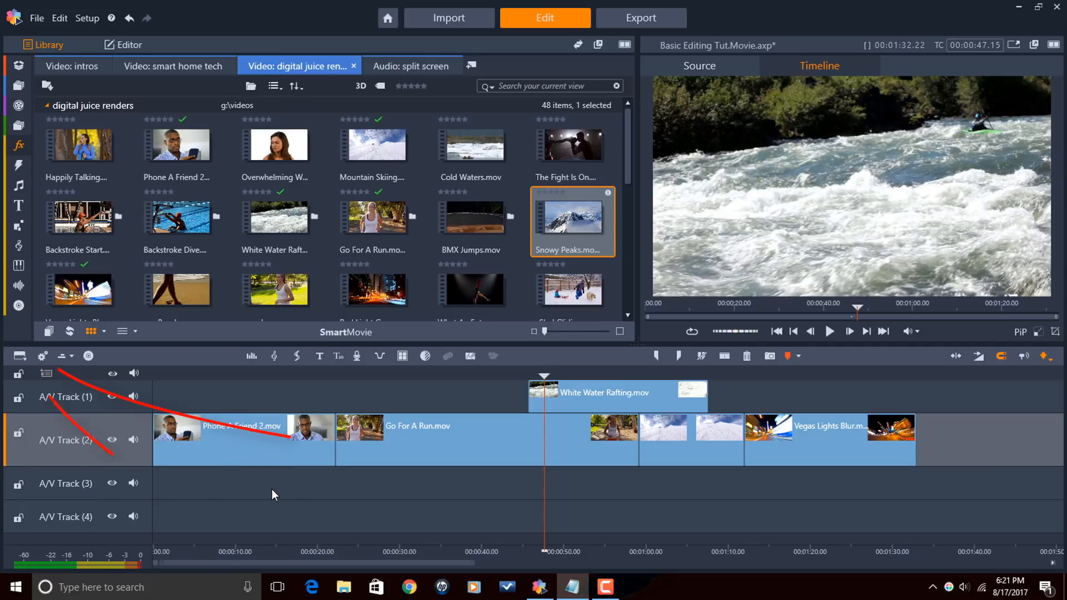
- Examine which tools the timeline toolbar can show, and check the timeline's aspect, imaging, size and framerate settings without changing them
click(21, 358)
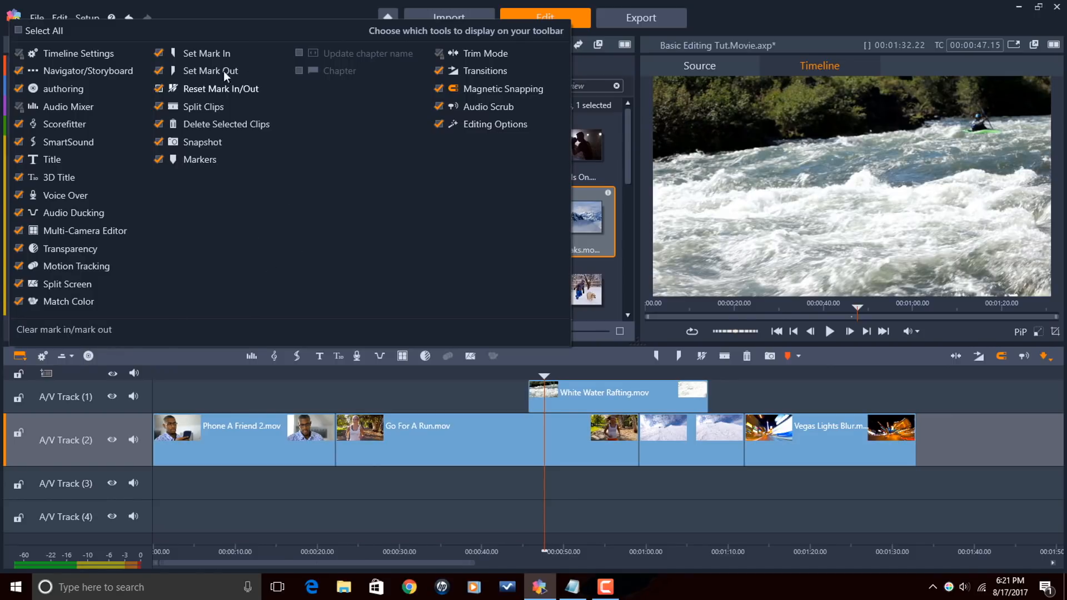
click(26, 361)
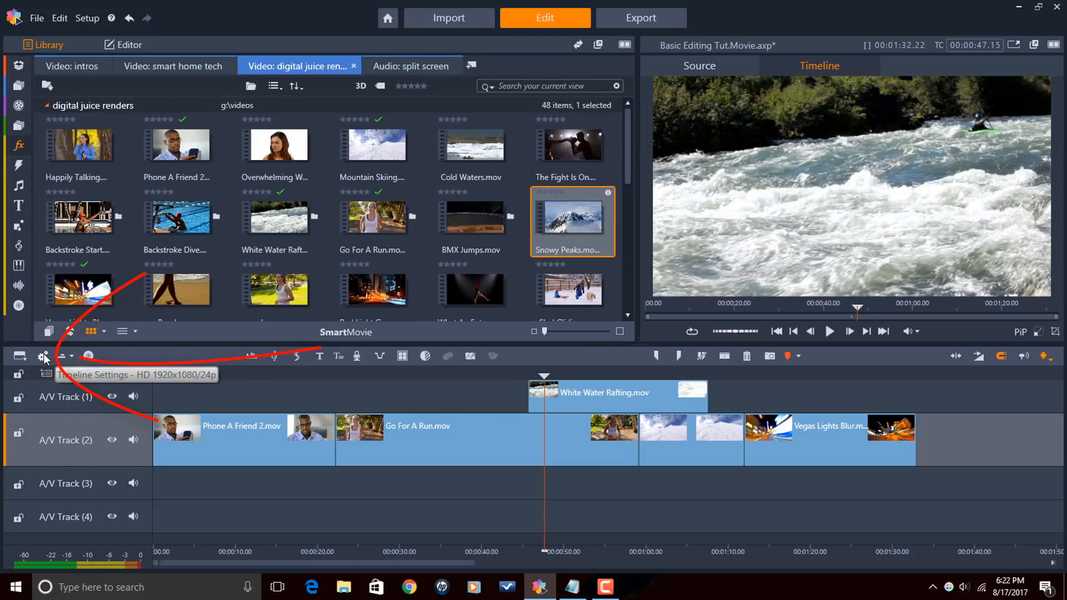
click(43, 356)
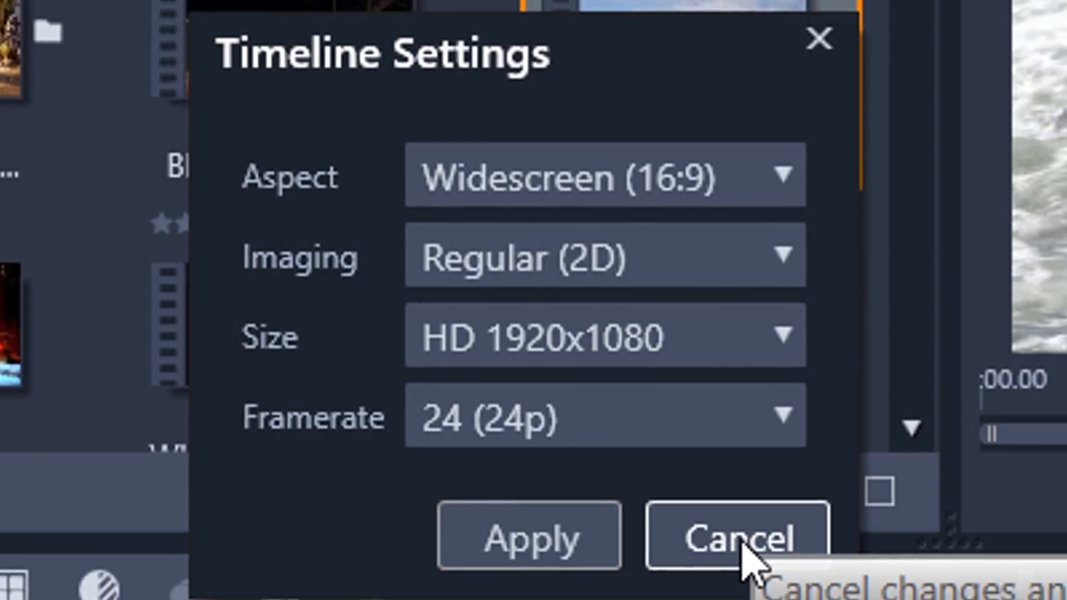
click(753, 550)
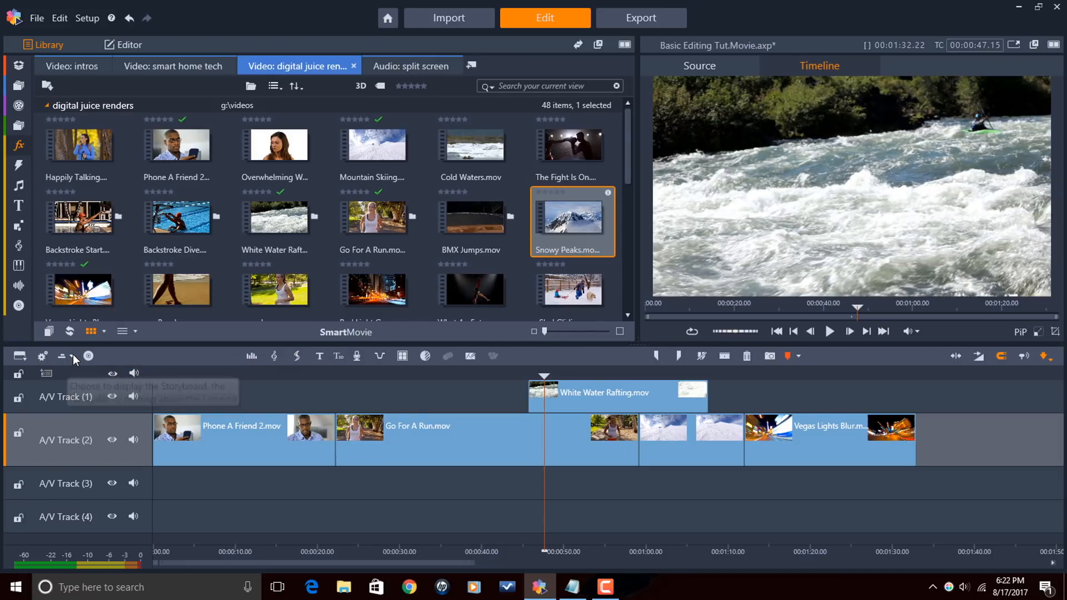
- Display the Storyboard above the timeline, switch it to the Navigator, and hide the Navigator
click(72, 356)
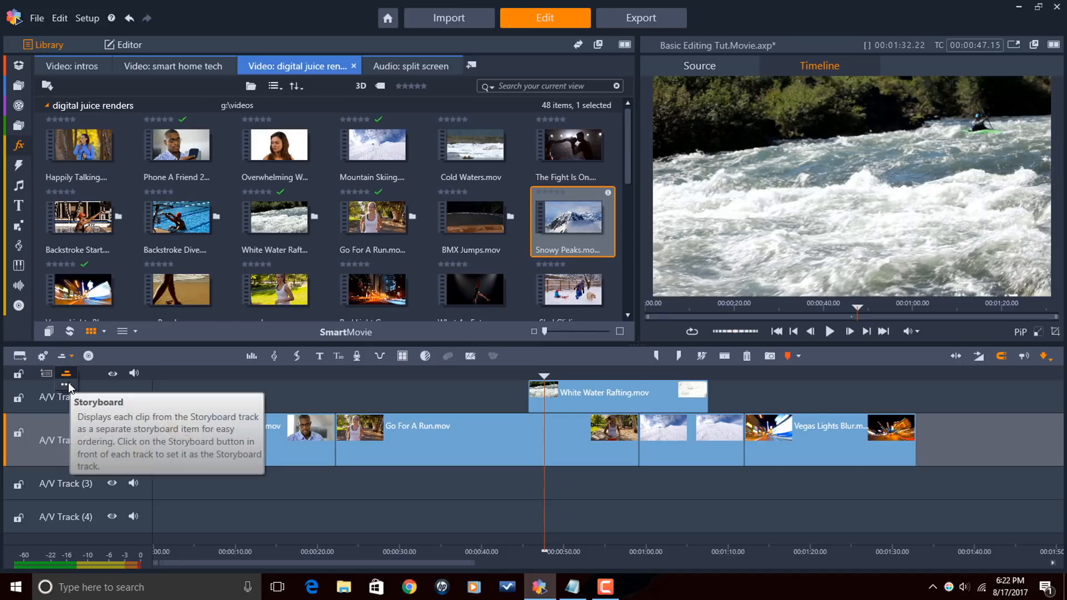
click(68, 382)
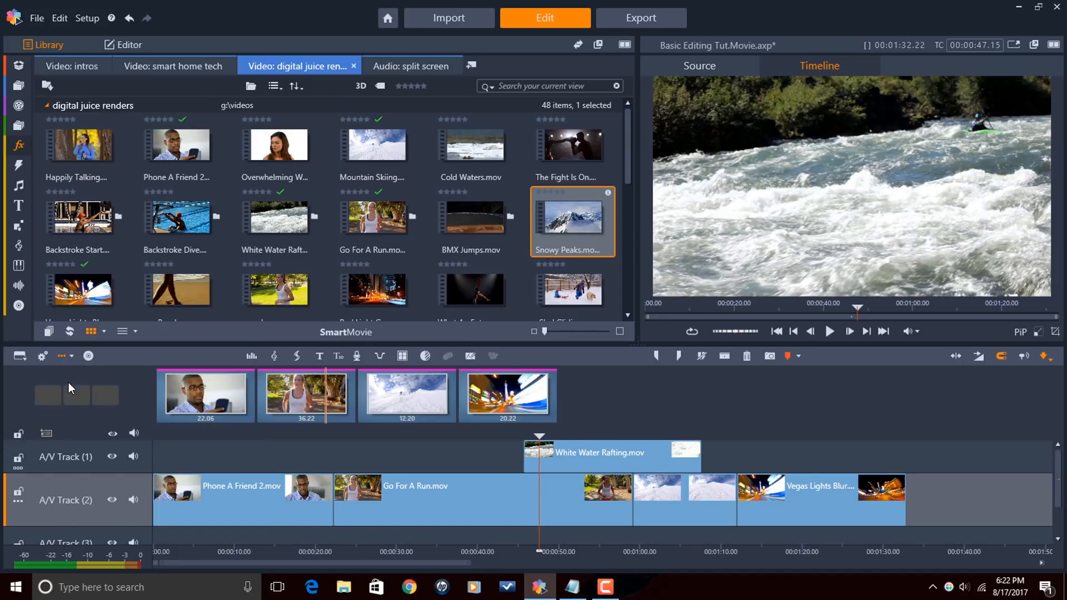
click(71, 356)
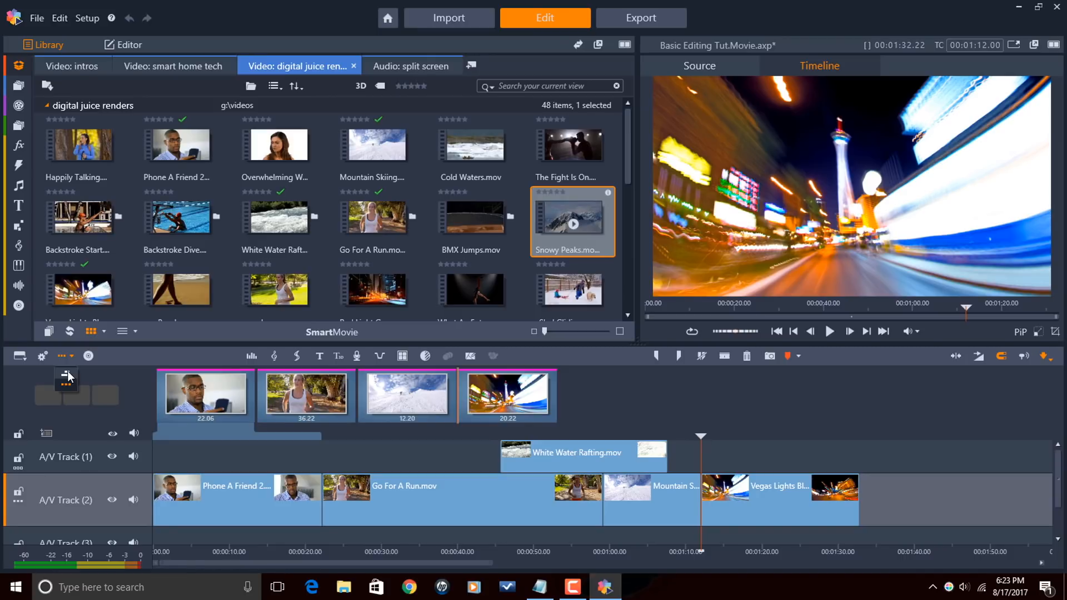
click(68, 371)
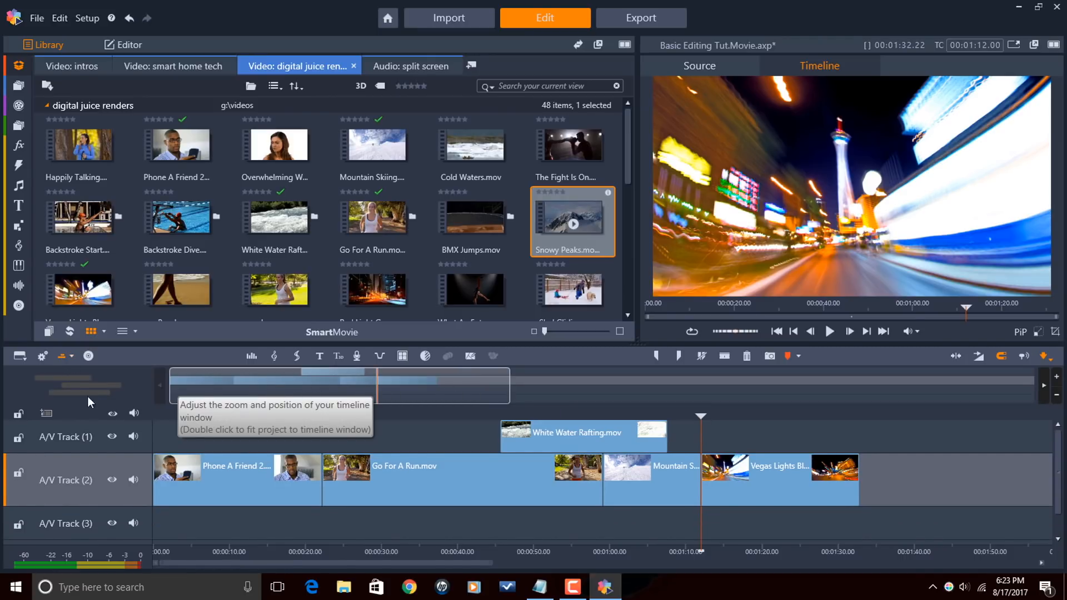
click(58, 357)
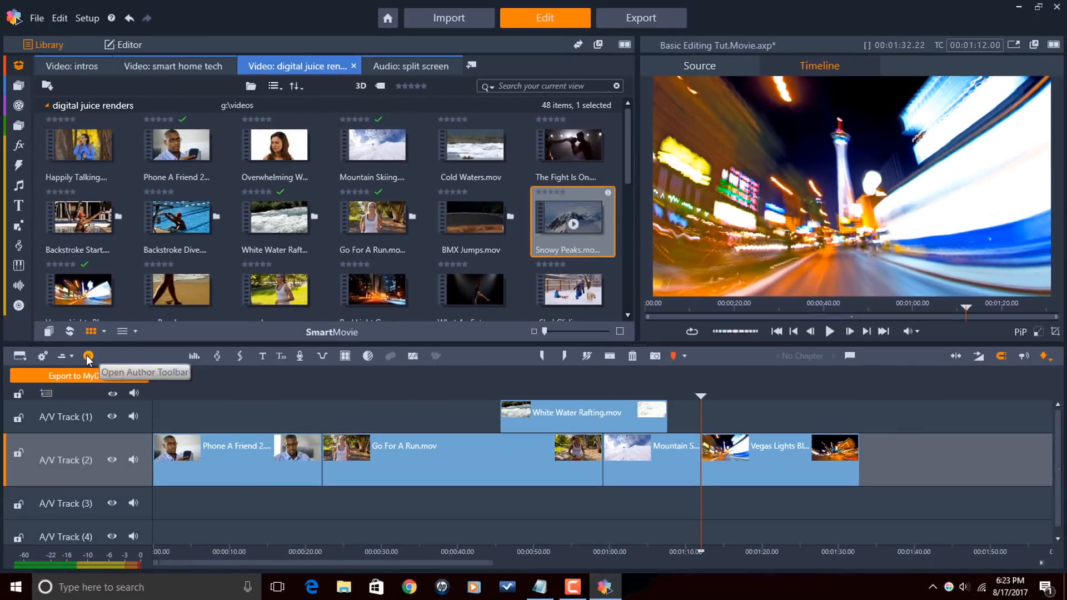
- Close the Author toolbar, and show and hide the audio mixer controls on the tracks
click(88, 355)
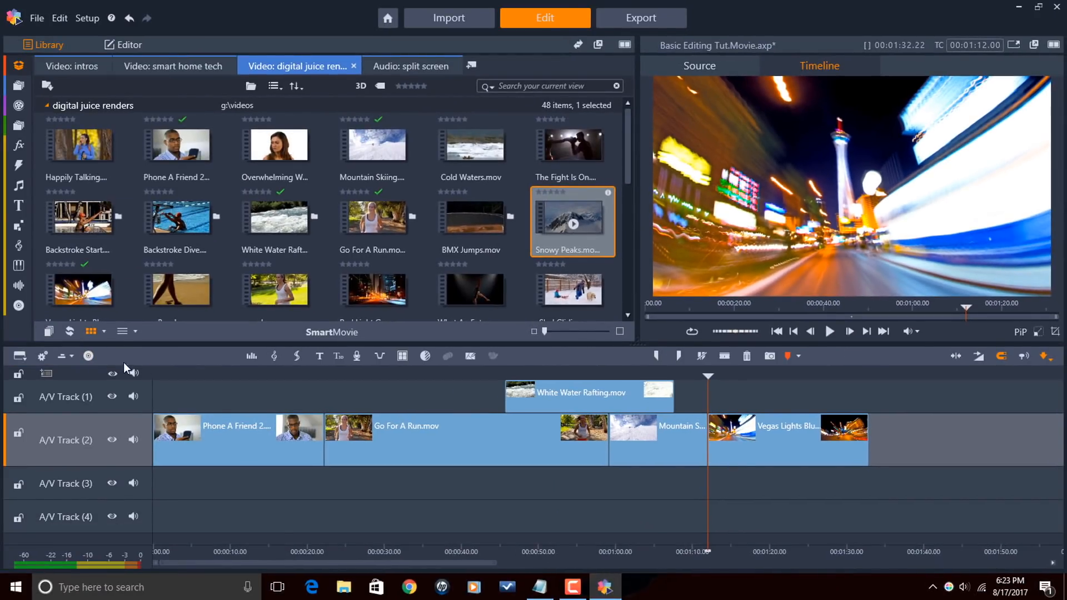
click(250, 356)
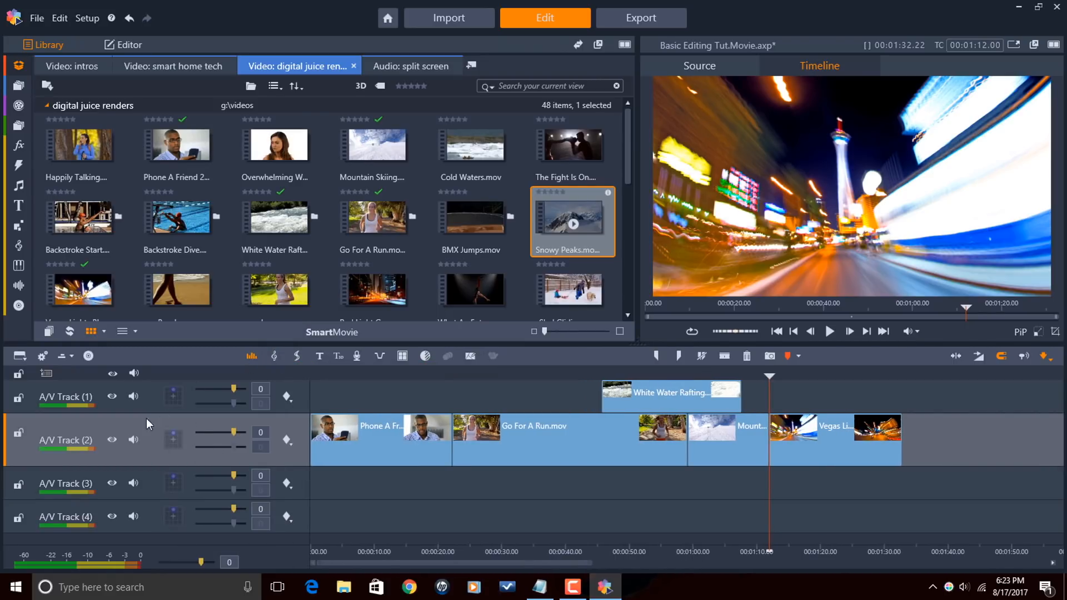
click(251, 357)
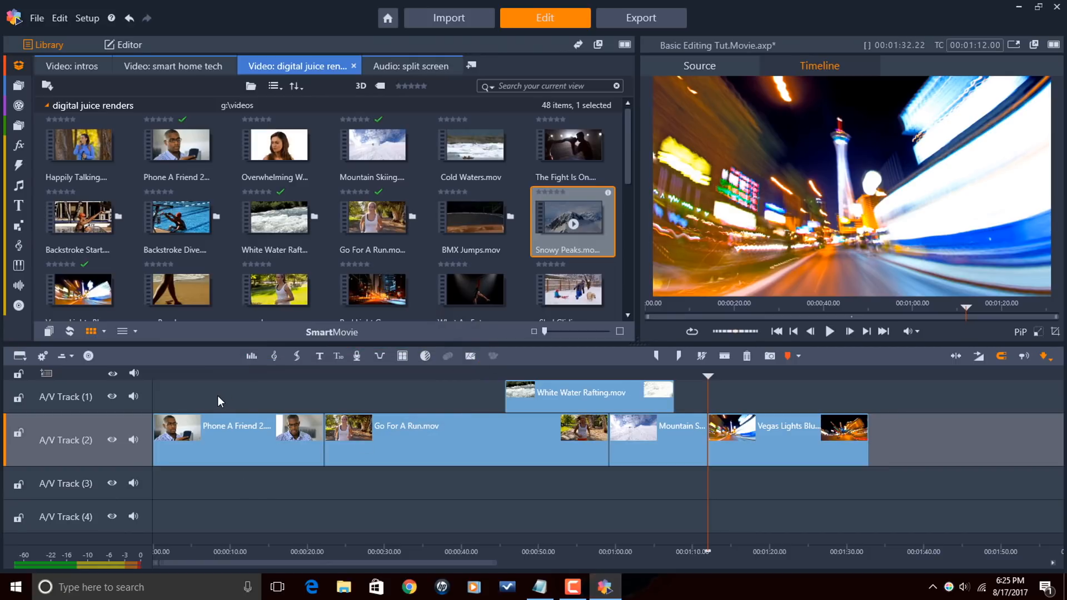
- Open all timeline clips in the Match Color editor and apply the White Water Rafting reference colors to the Phone A Friend 2 clip
mouse_move(217, 395)
mouse_down()
mouse_move(586, 406)
mouse_move(751, 471)
mouse_move(749, 492)
mouse_up()
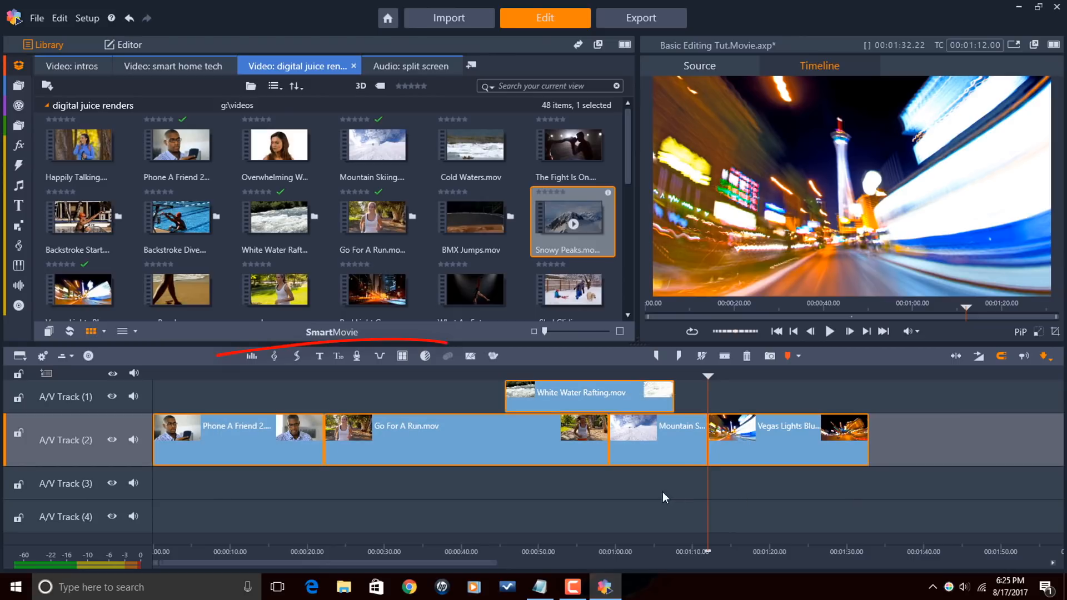
click(493, 357)
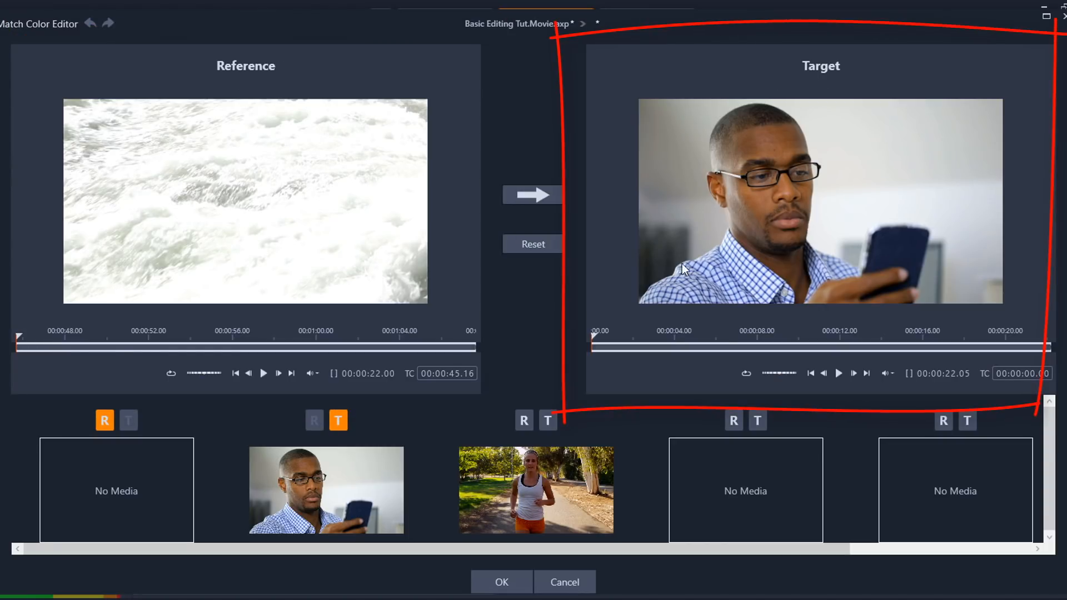
click(535, 195)
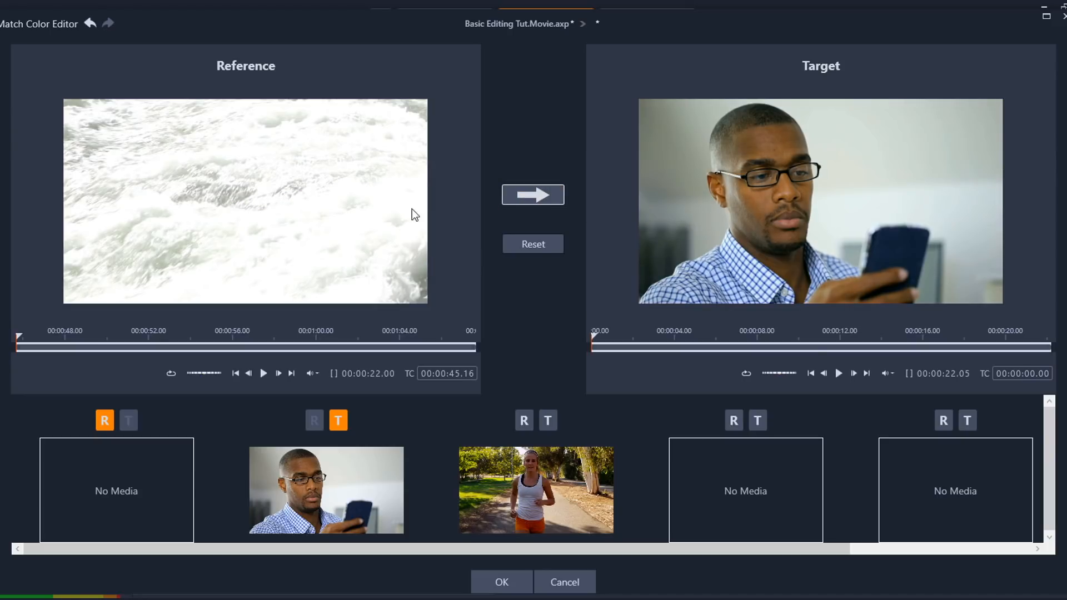
- Try matching the Go For A Run clip to the reference colors, reset it, and cancel the color matching
click(550, 420)
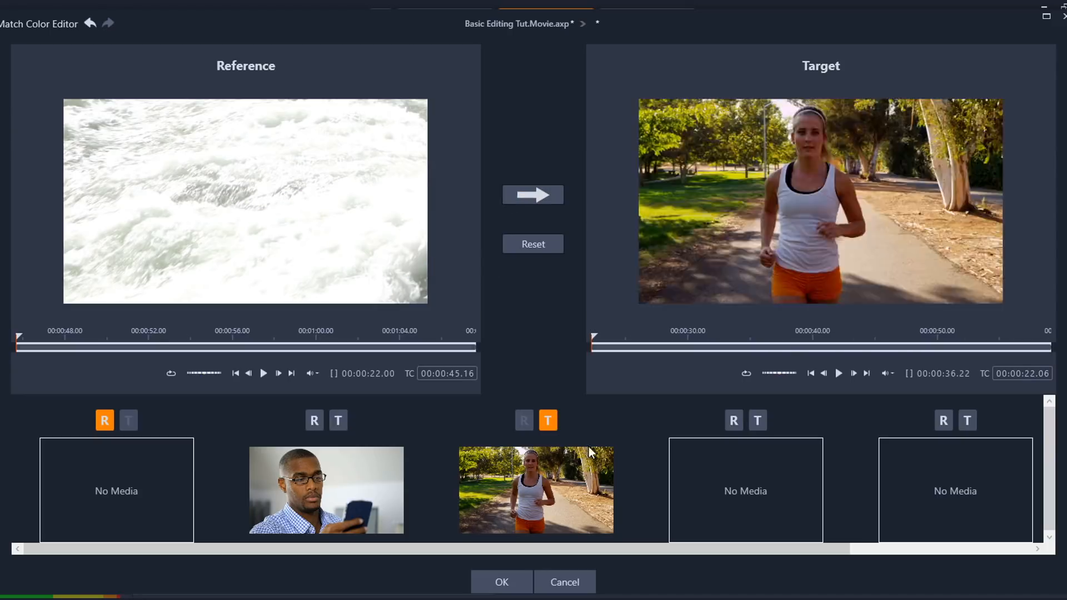
click(535, 198)
scroll(923, 469, down, 1)
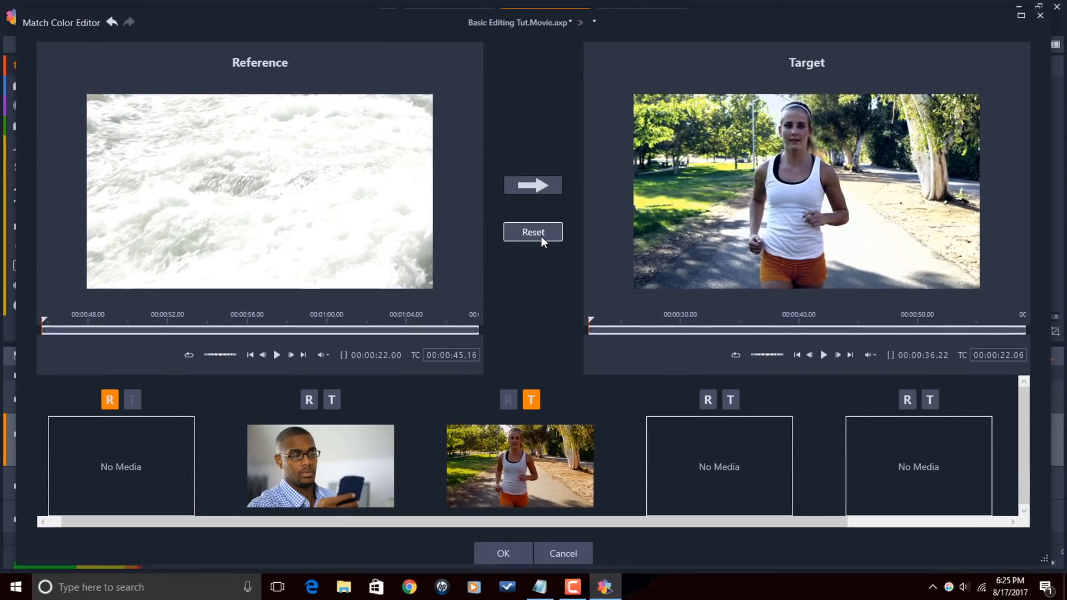
click(542, 248)
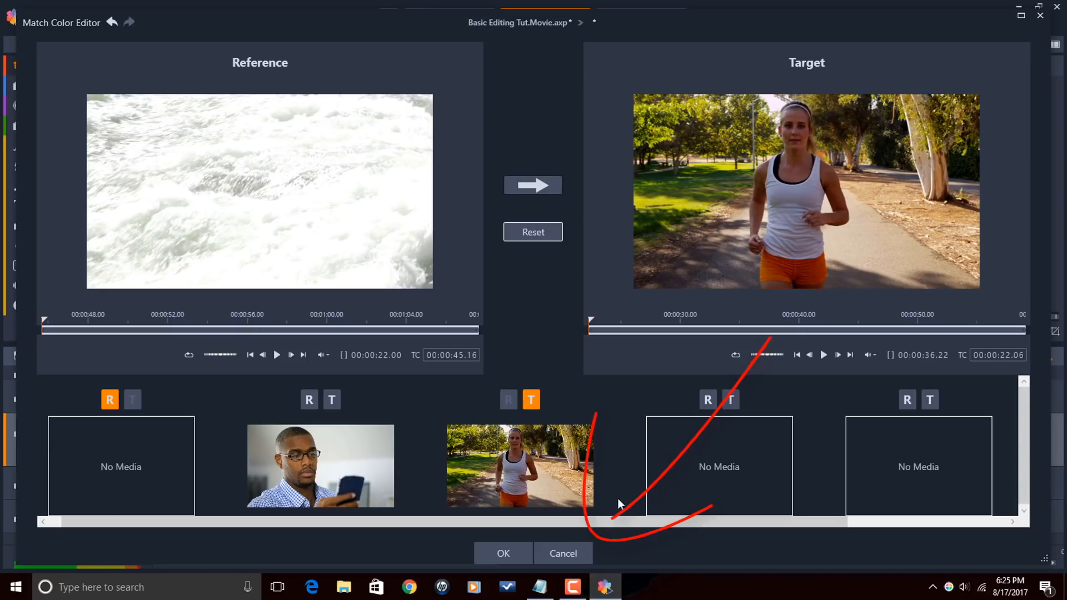
click(559, 557)
- Split the Go For A Run clip on A/V Track (2) at 00:00:37.07
click(490, 401)
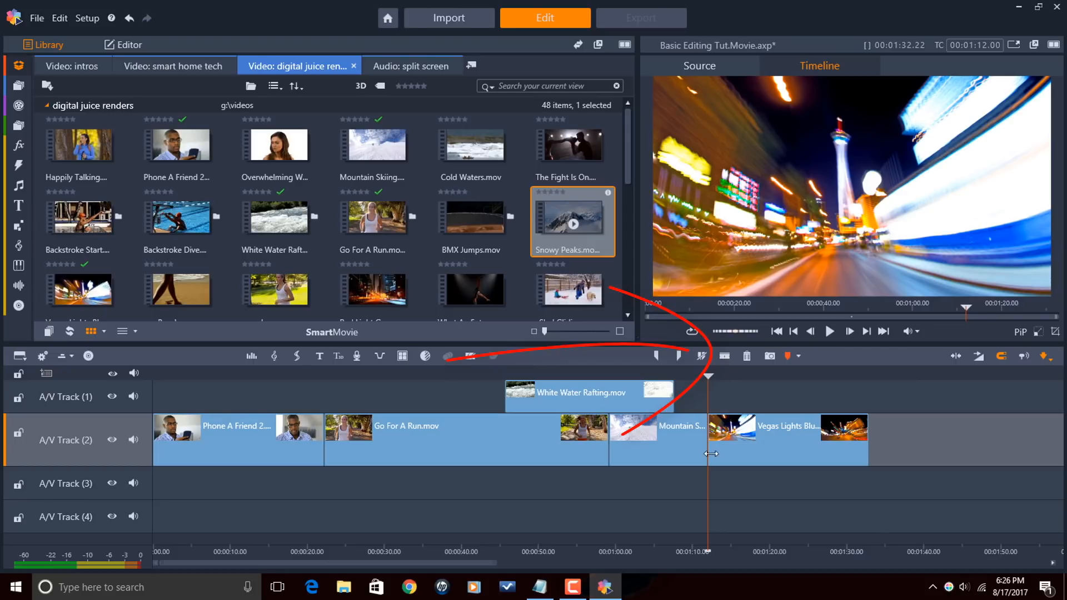
drag(708, 376, 440, 377)
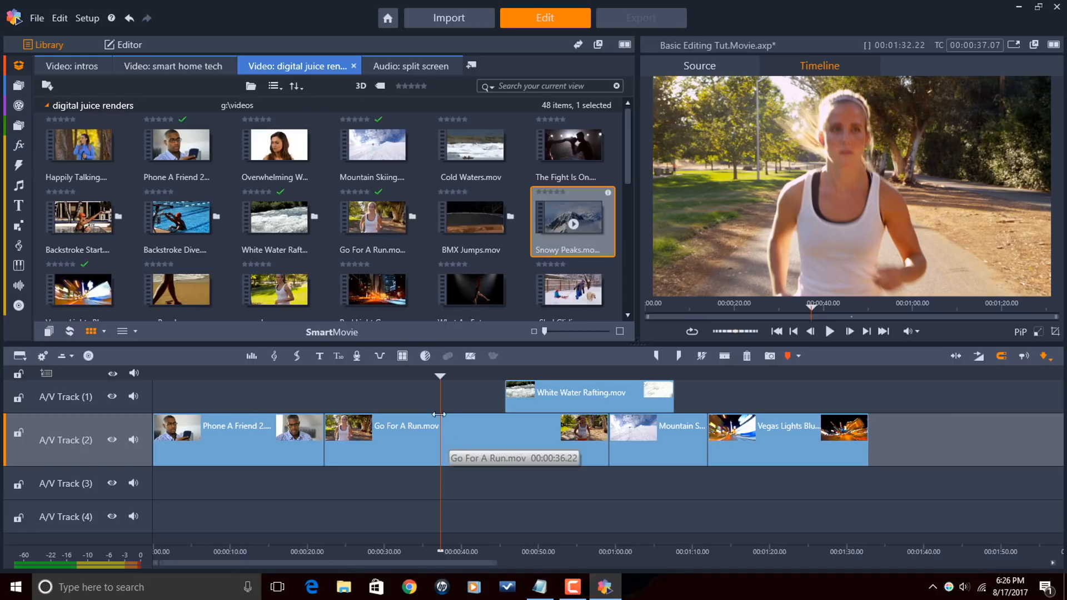
click(724, 357)
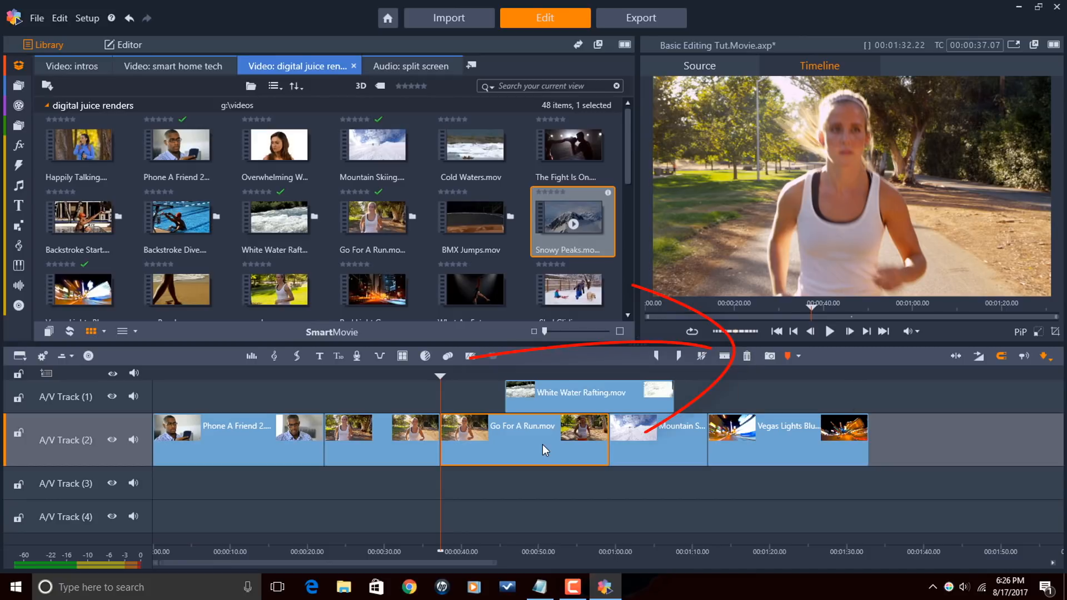
- Delete the second part of the split Go For A Run clip and close the gap it leaves
click(746, 358)
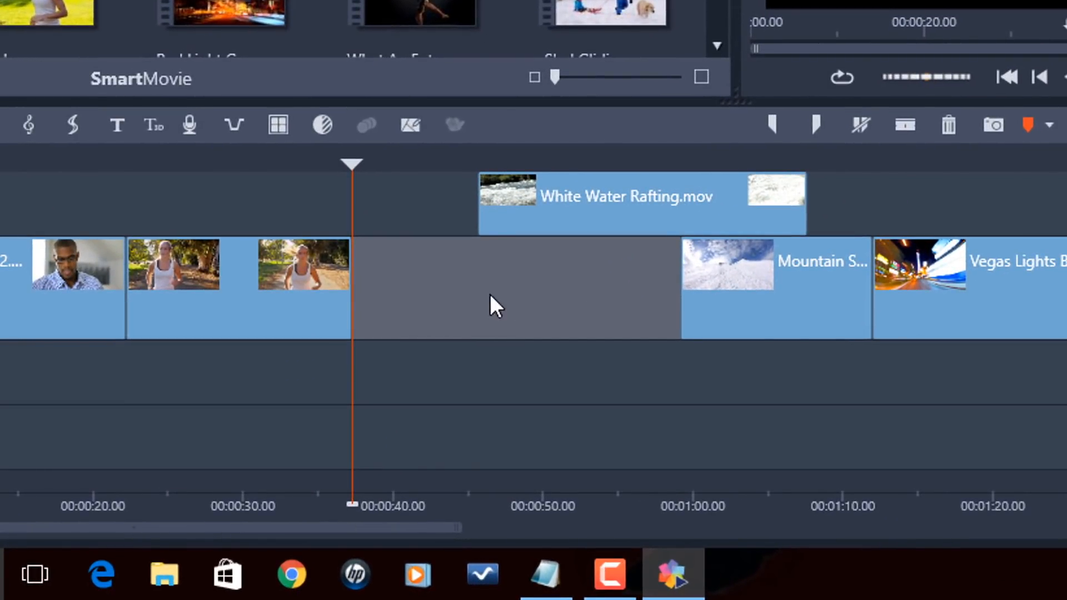
right_click(520, 290)
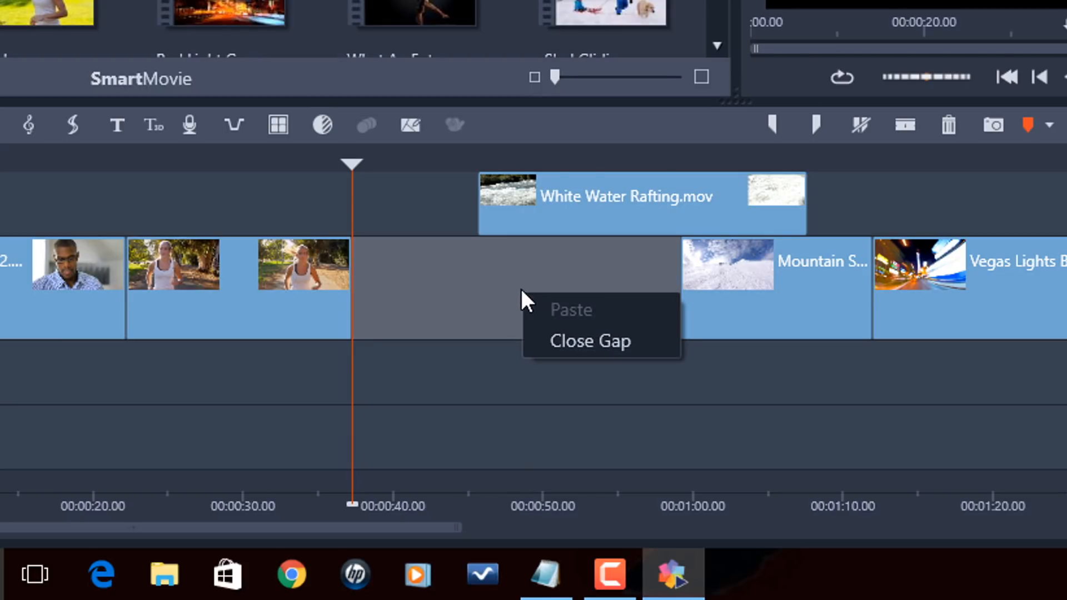
click(575, 342)
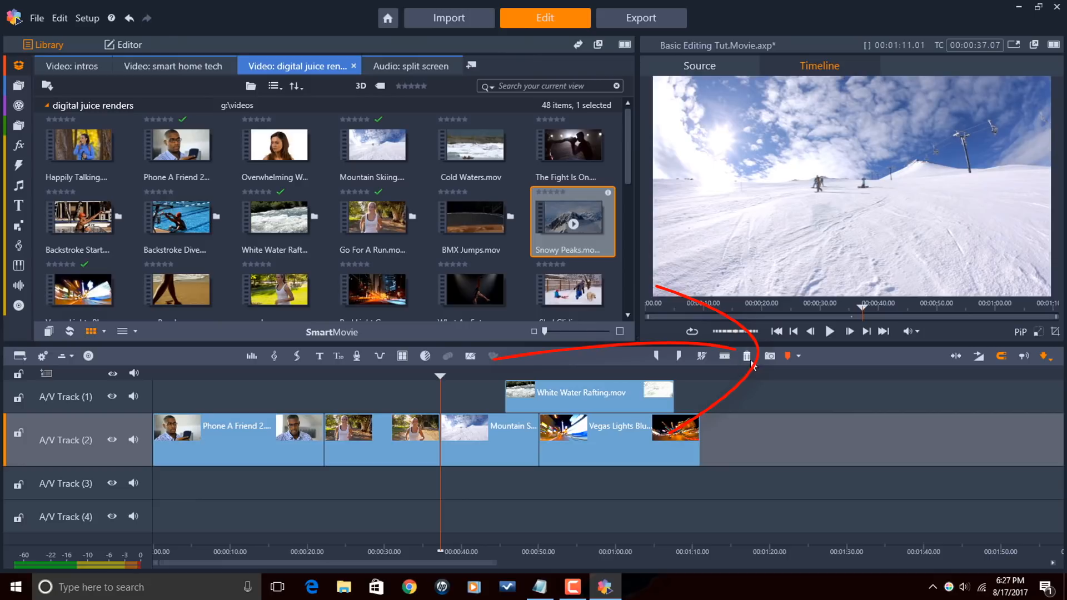
- Move the playhead to several points over the White Water Rafting, Go For A Run and Mountain Skiing clips to view their frames
click(616, 375)
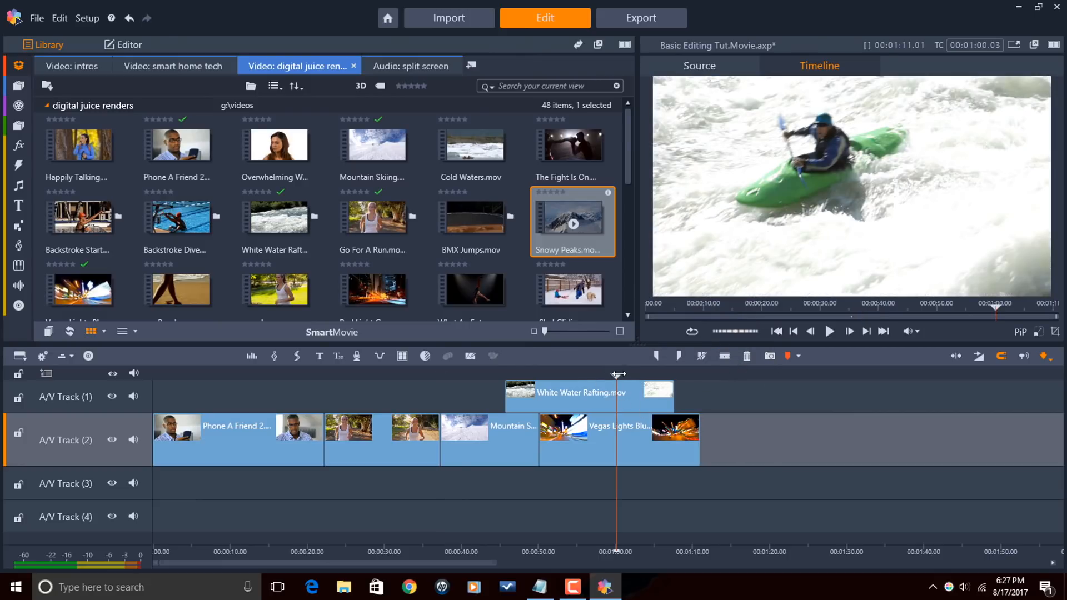
click(579, 372)
click(398, 376)
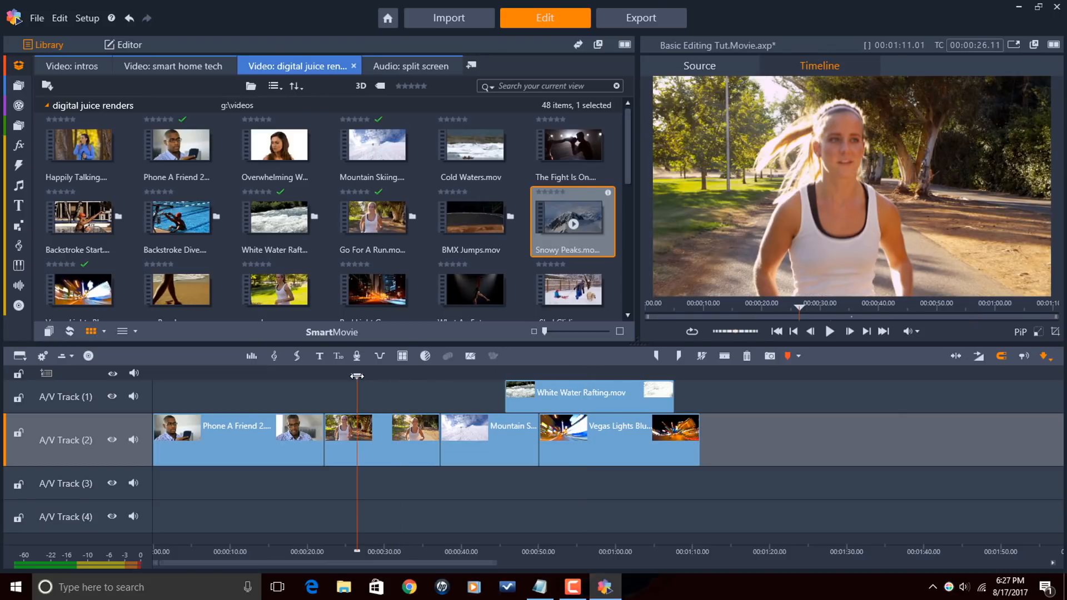
click(357, 376)
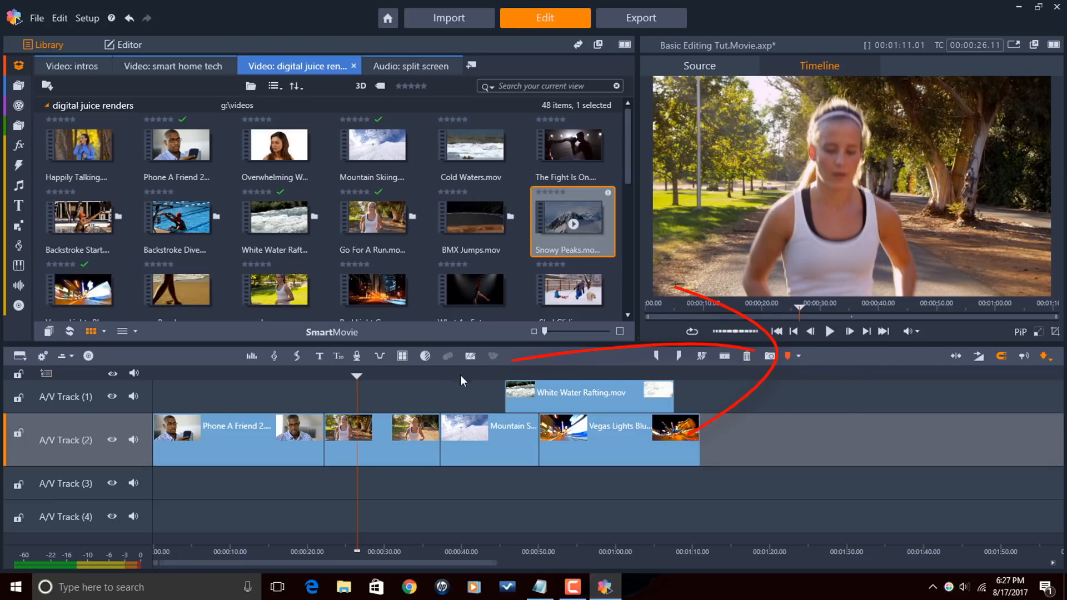
click(483, 376)
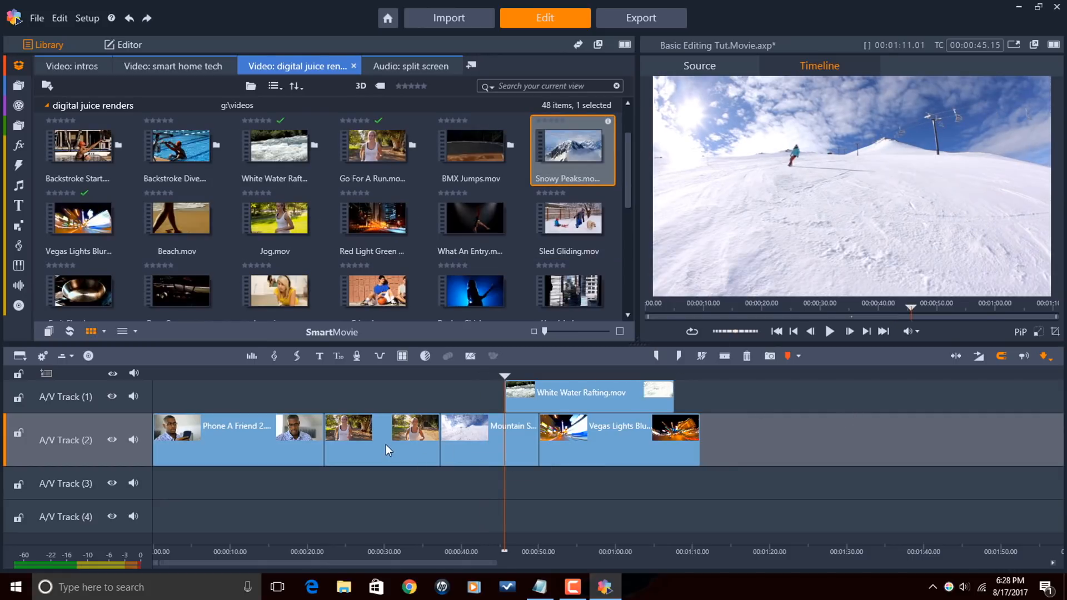
- Open the cut between Phone A Friend 2 and Go For A Run in the Trim Editor and move it 7 frames earlier
click(387, 445)
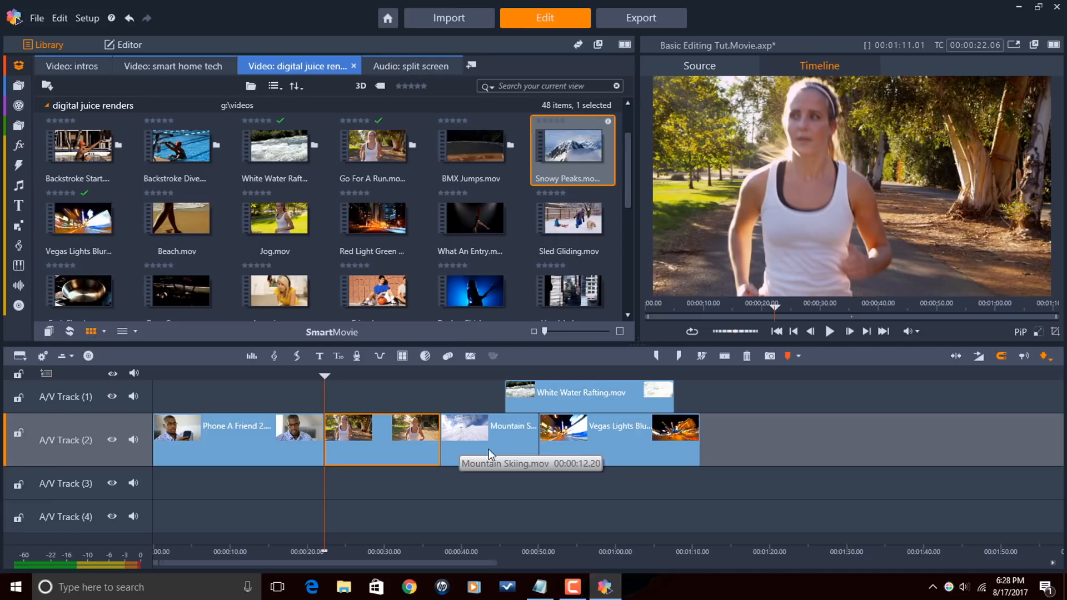
click(956, 356)
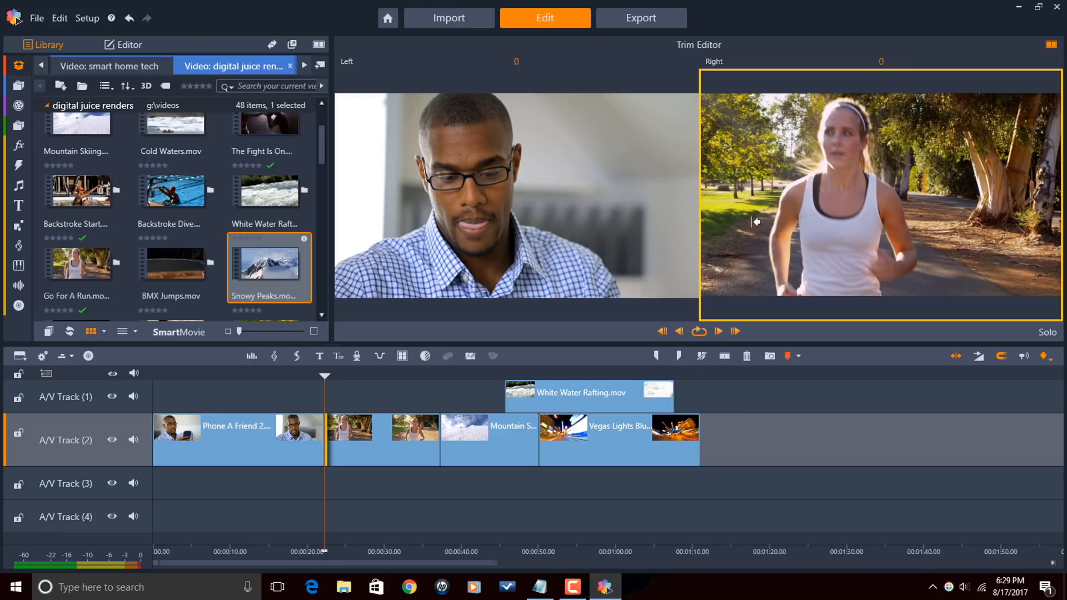
mouse_move(754, 206)
mouse_down()
mouse_move(814, 206)
mouse_move(710, 214)
mouse_move(755, 218)
mouse_move(745, 224)
mouse_up()
click(619, 215)
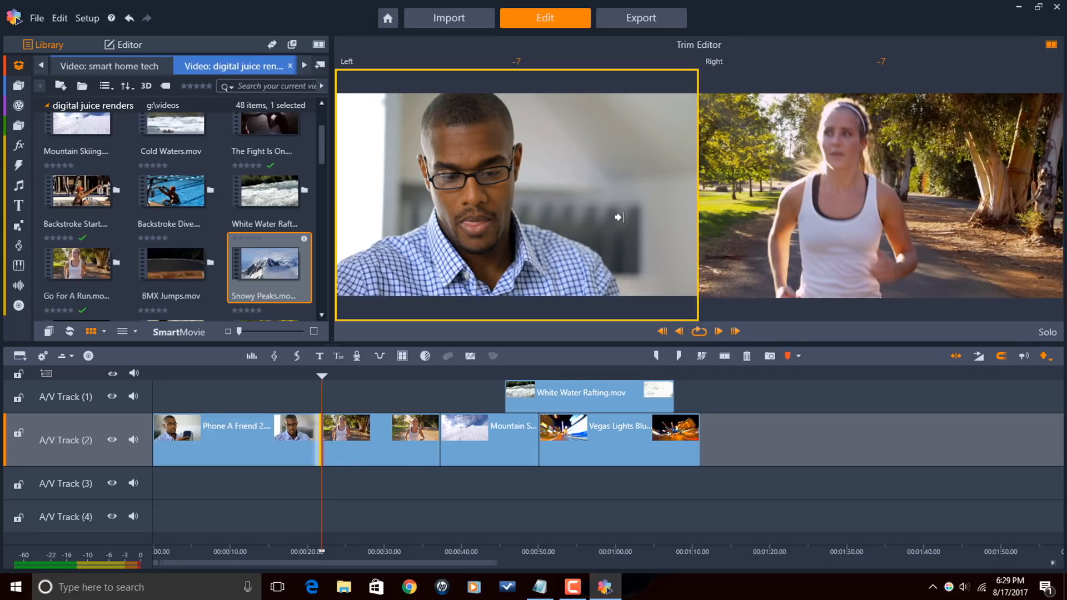
- Switch the Trim Editor from the dual Left and Right view back to a single preview
mouse_move(632, 222)
mouse_down()
mouse_move(517, 228)
mouse_move(638, 241)
mouse_up()
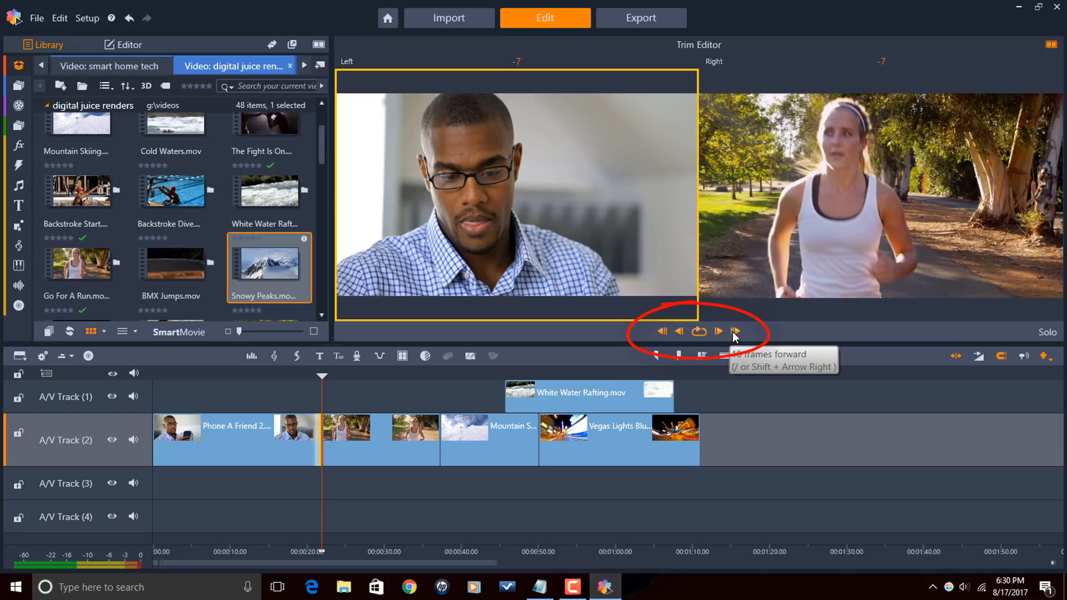
click(1051, 47)
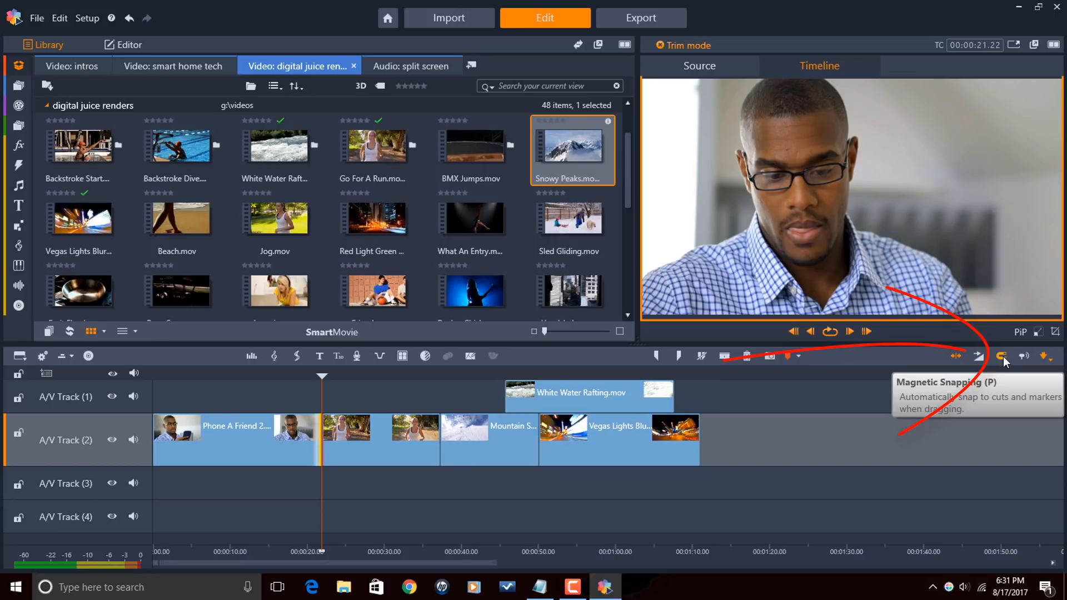
- Set the timeline editing mode to insert and move the White Water Rafting clip on A/V Track (1) to start at 00:00:42.15
click(1050, 362)
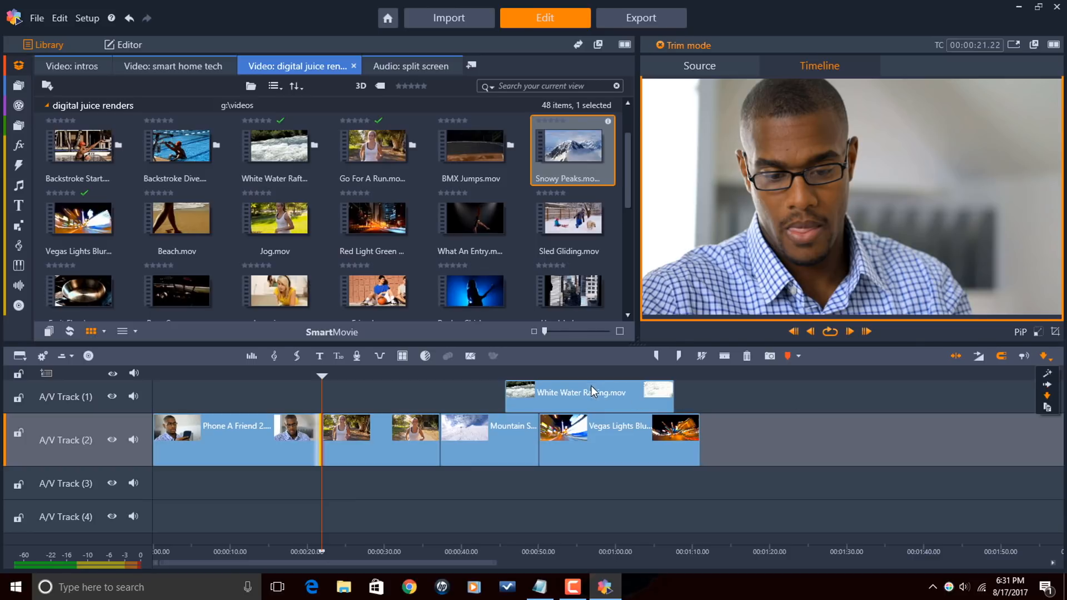
click(1048, 385)
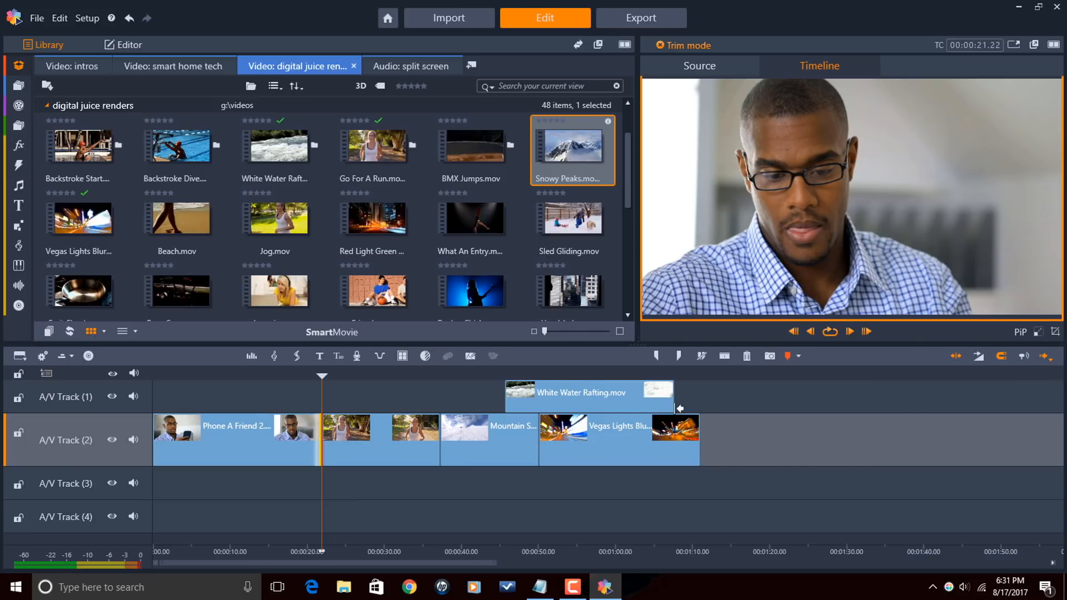
drag(609, 395, 652, 399)
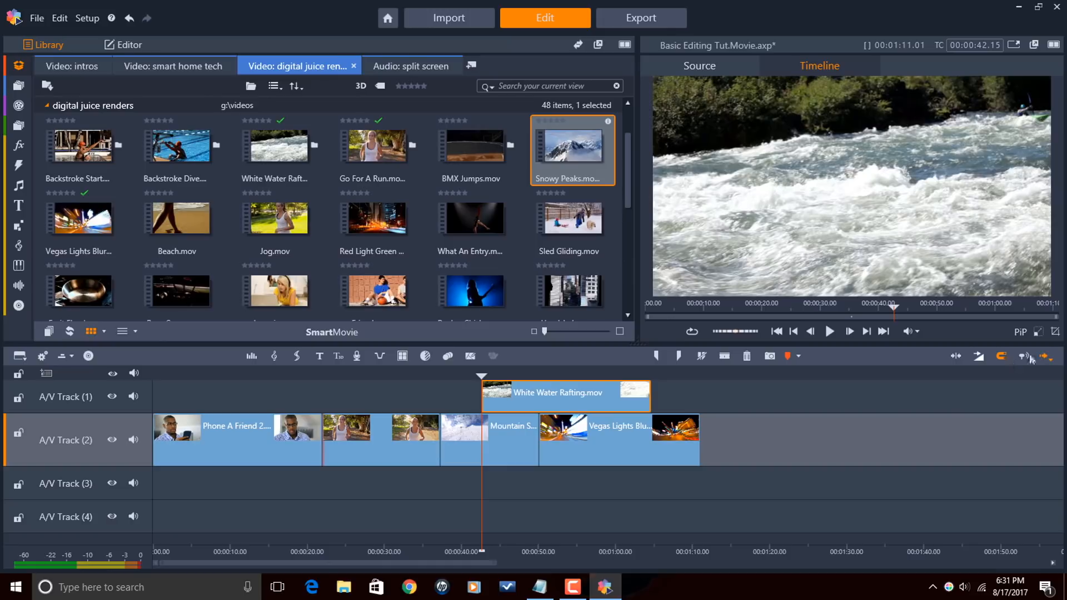
- Set the timeline editing mode to smart and try moving the White Water Rafting clip along A/V Track (1)
click(1047, 357)
click(1048, 375)
mouse_move(589, 391)
mouse_down()
mouse_move(548, 392)
mouse_move(567, 428)
mouse_move(572, 398)
mouse_move(586, 397)
mouse_up()
- Set the timeline editing mode to overwrite and move the White Water Rafting clip on A/V Track (1) to start at 00:00:41.00
click(1046, 357)
click(1047, 390)
mouse_move(579, 395)
mouse_down()
mouse_move(591, 436)
mouse_move(579, 393)
mouse_up()
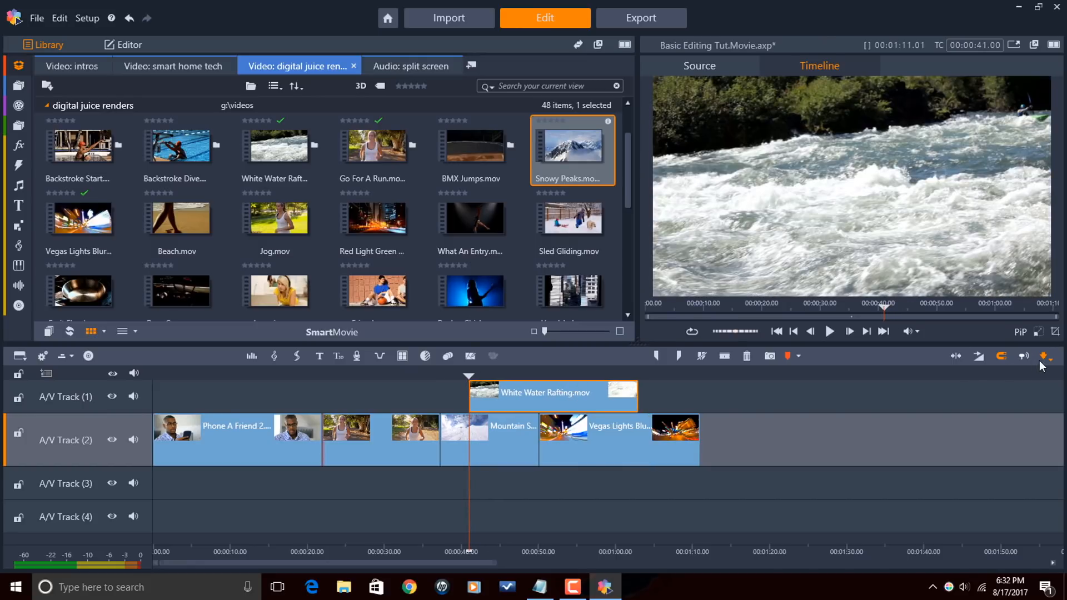
- Try the replace editing mode for the timeline and return to overwrite mode
click(1052, 360)
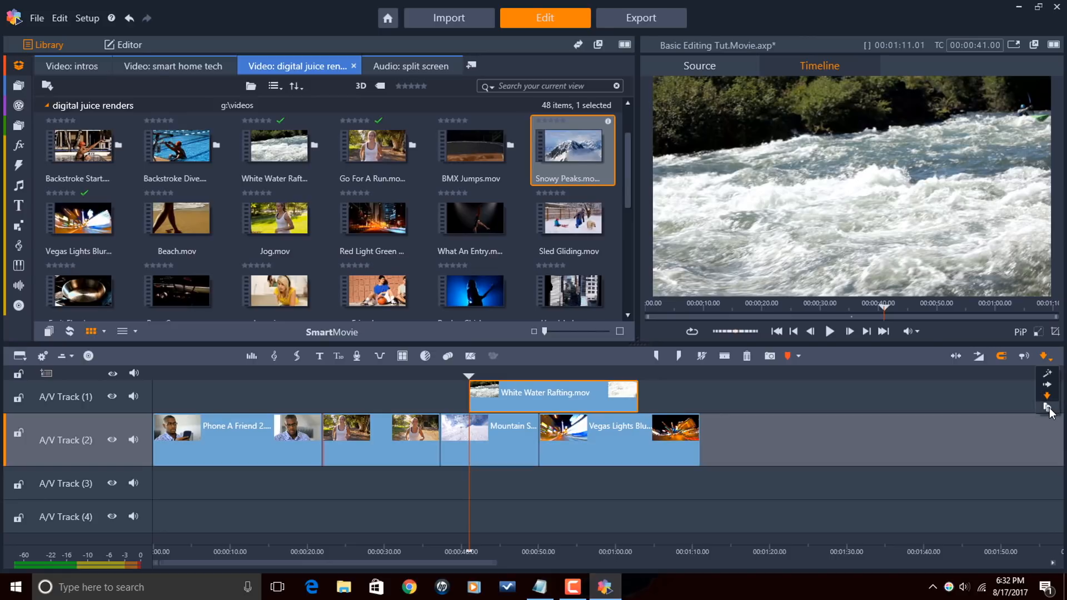
click(1047, 408)
click(1047, 395)
click(1047, 358)
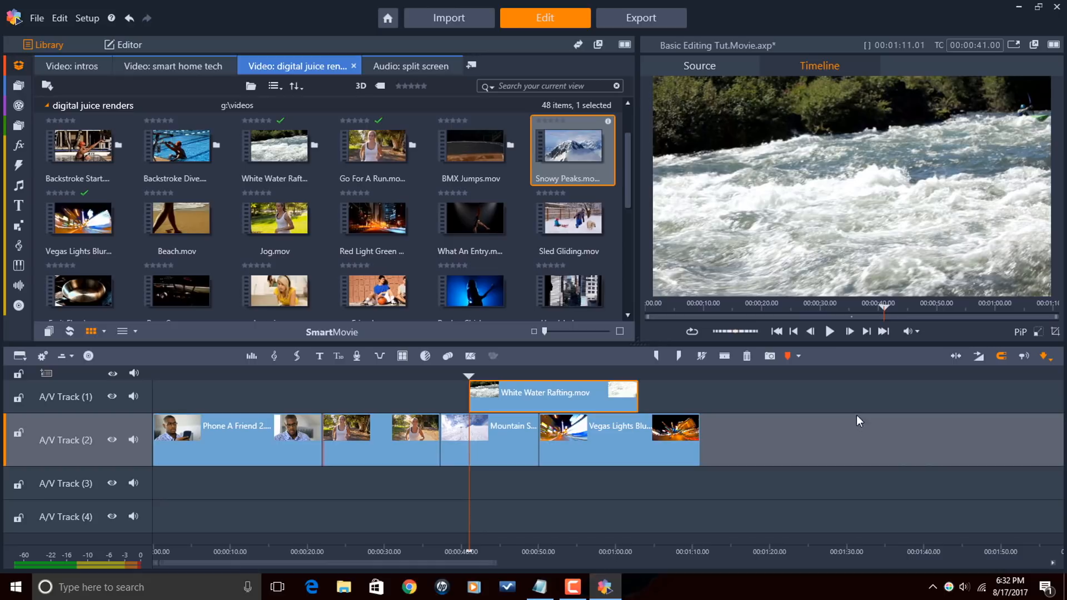
- Look over the commands offered for the Go For A Run clip and the file commands for the movie
right_click(368, 436)
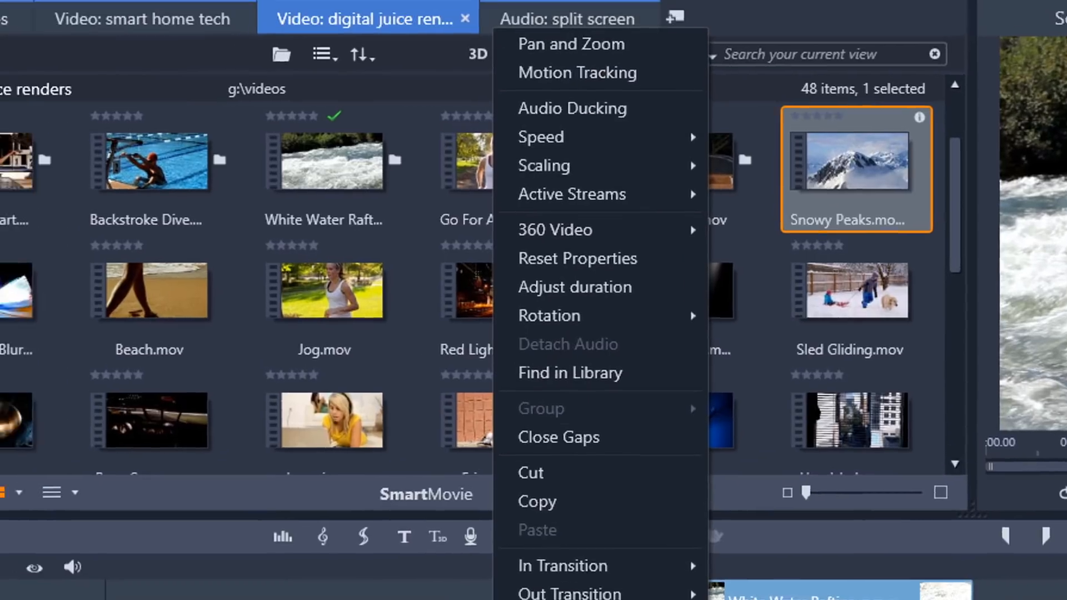
key(Escape)
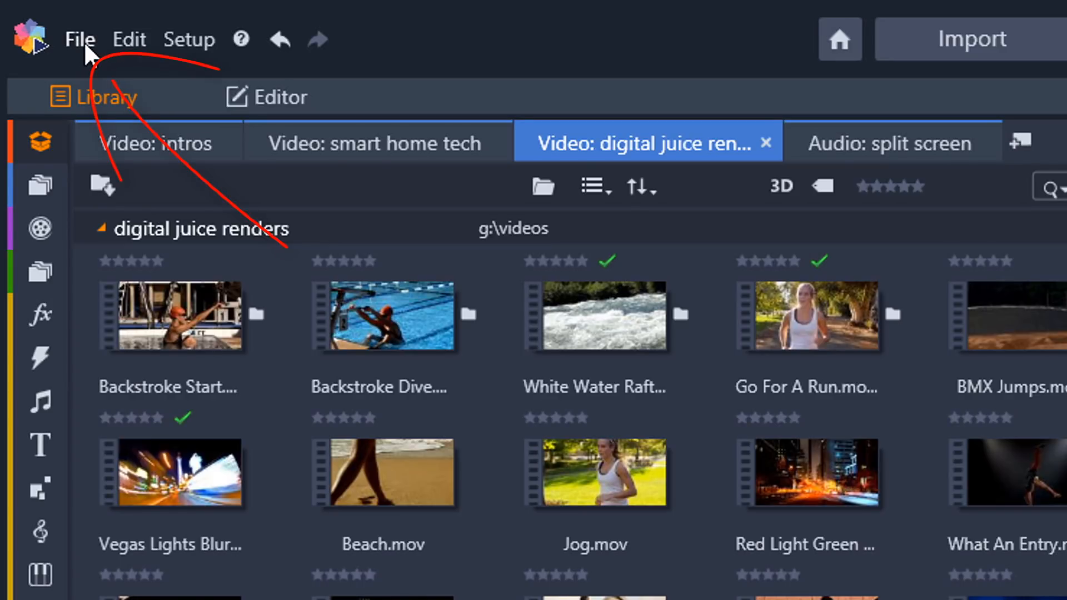
click(85, 41)
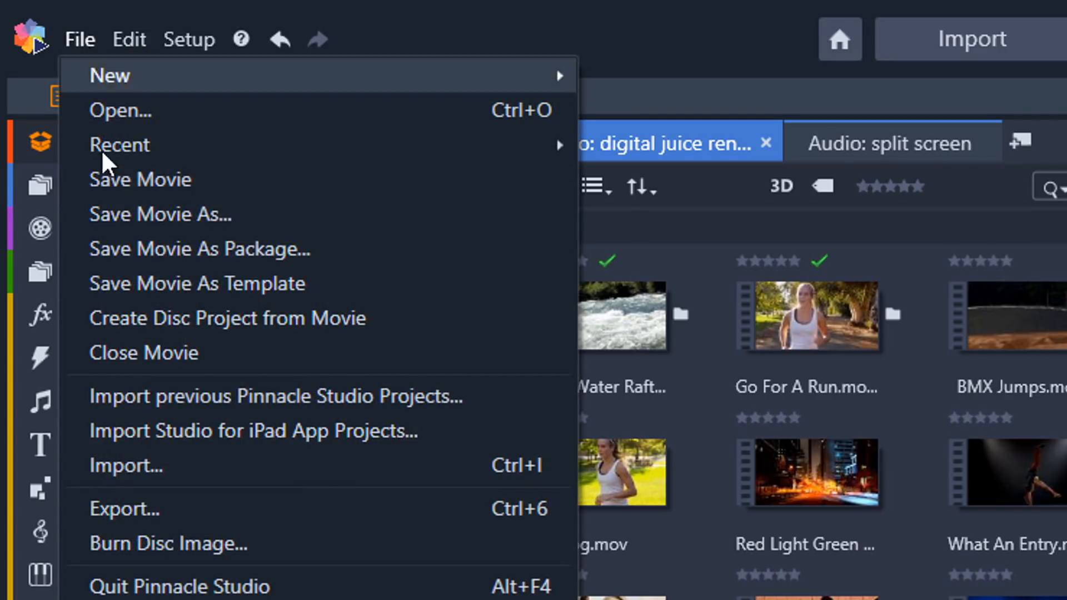